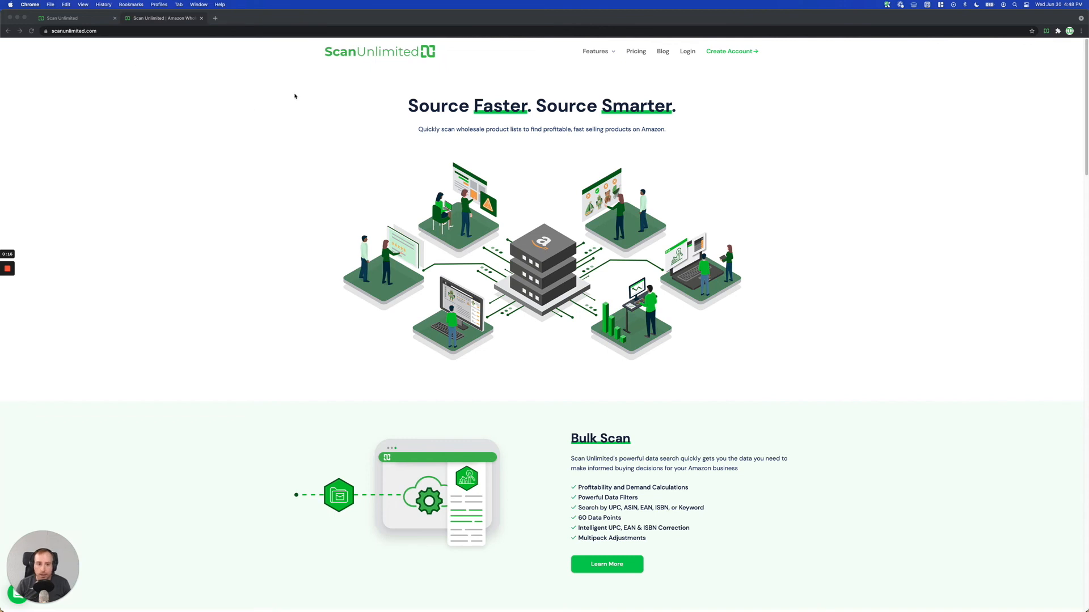
# Open the Scan Unlimited account creation page.
pyautogui.click(713, 69)
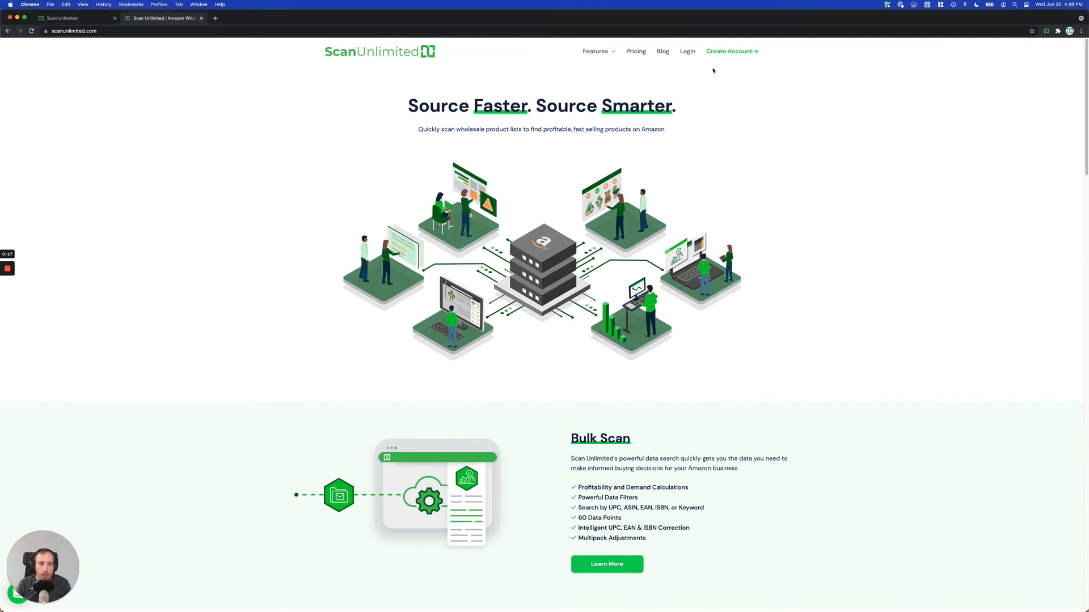
pyautogui.click(740, 55)
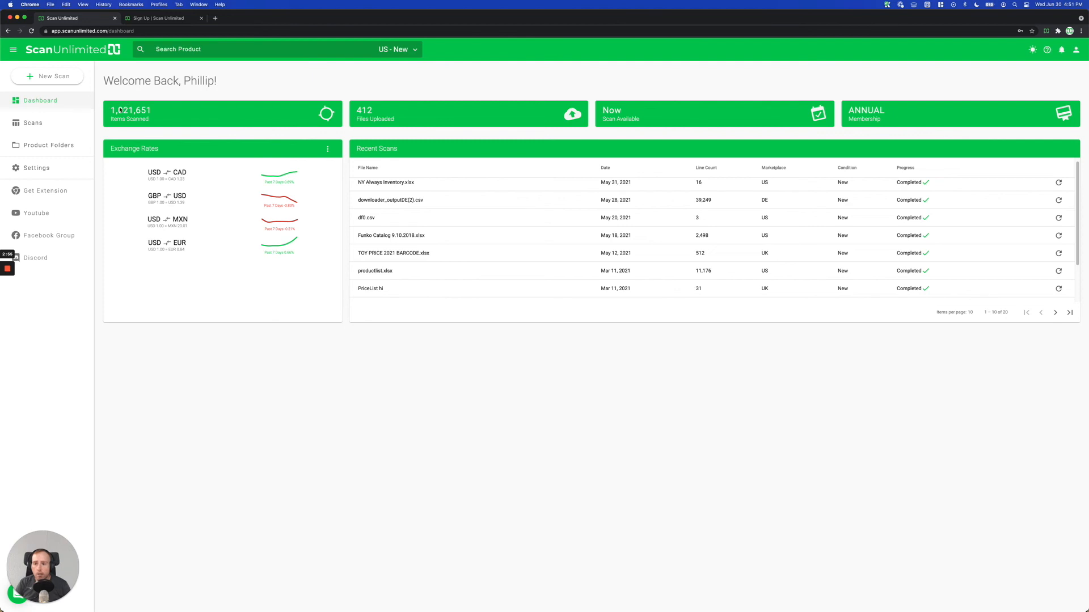
# Look over the list of past scans and return to the dashboard.
pyautogui.click(31, 127)
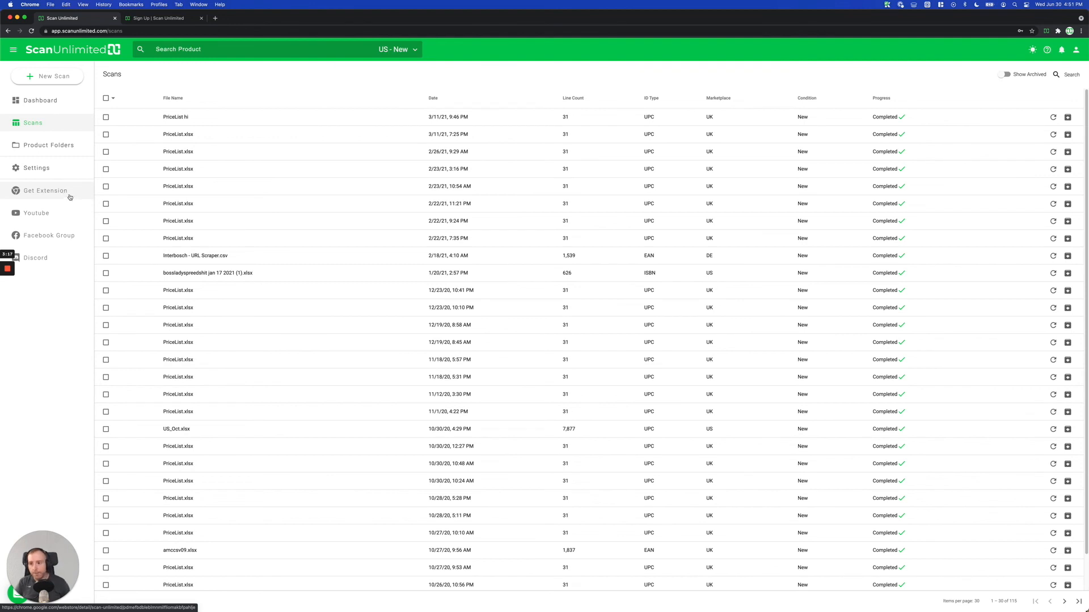
pyautogui.click(41, 100)
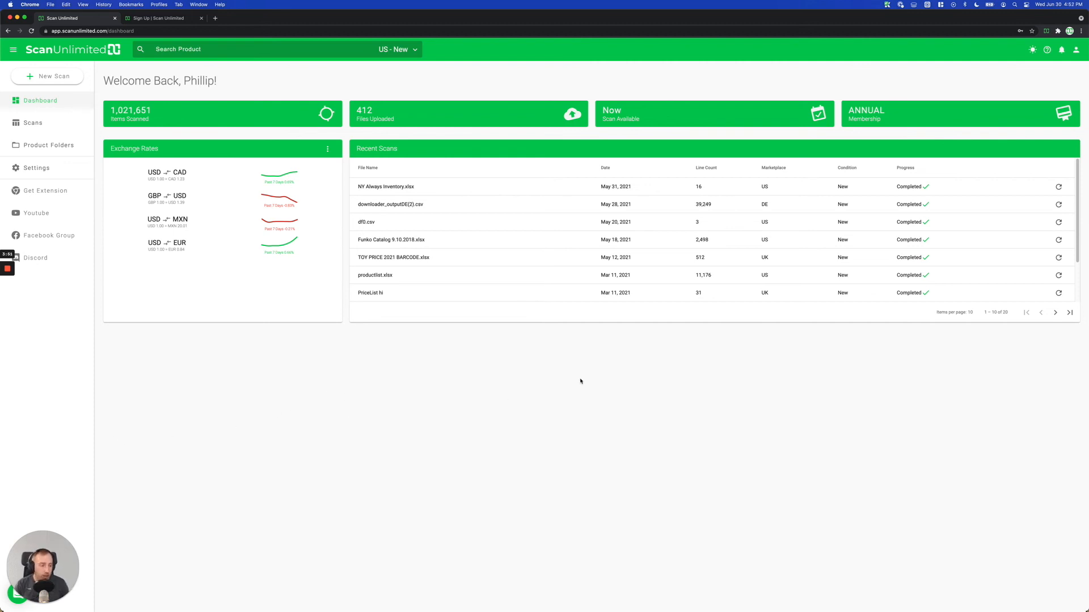
# Switch to the Funko Catalog 9.10.2018 workbook in Excel and enlarge the sheet to 180%.
pyautogui.moveTo(1088, 306); pyautogui.dragTo(453, 258)
pyautogui.doubleClick(453, 259)
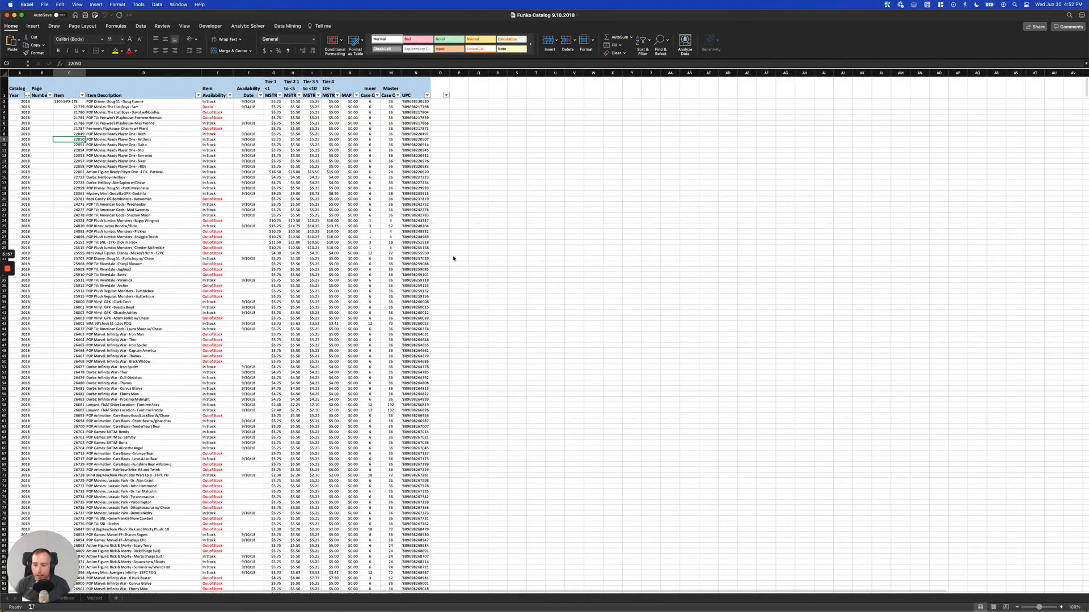
pyautogui.moveTo(1048, 609); pyautogui.dragTo(1043, 607)
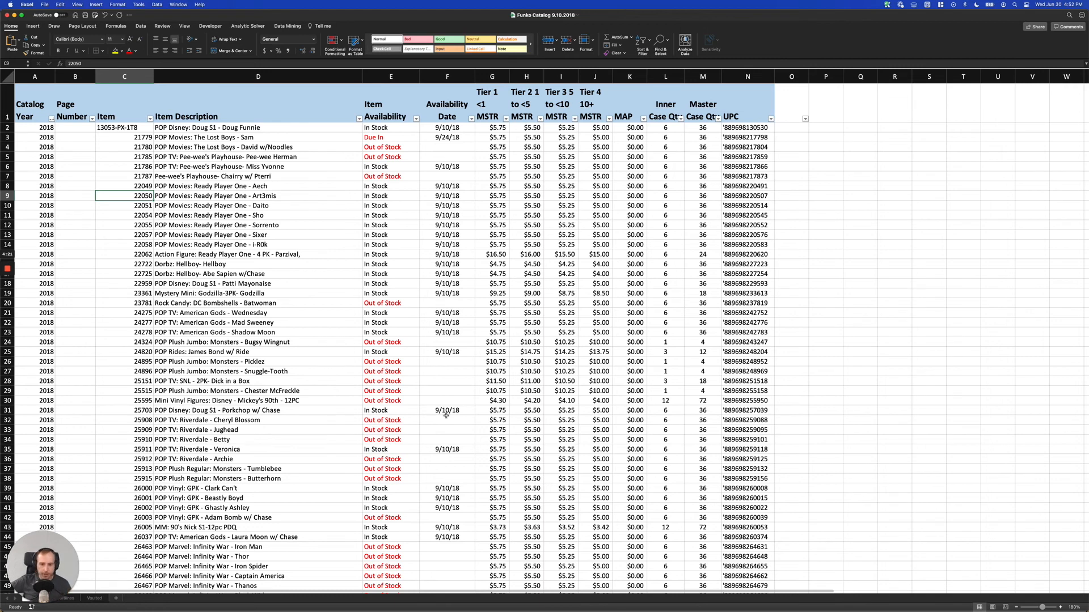
# Examine the catalog's Item and Item Description columns to see how the supplier identifies each product.
pyautogui.click(185, 147)
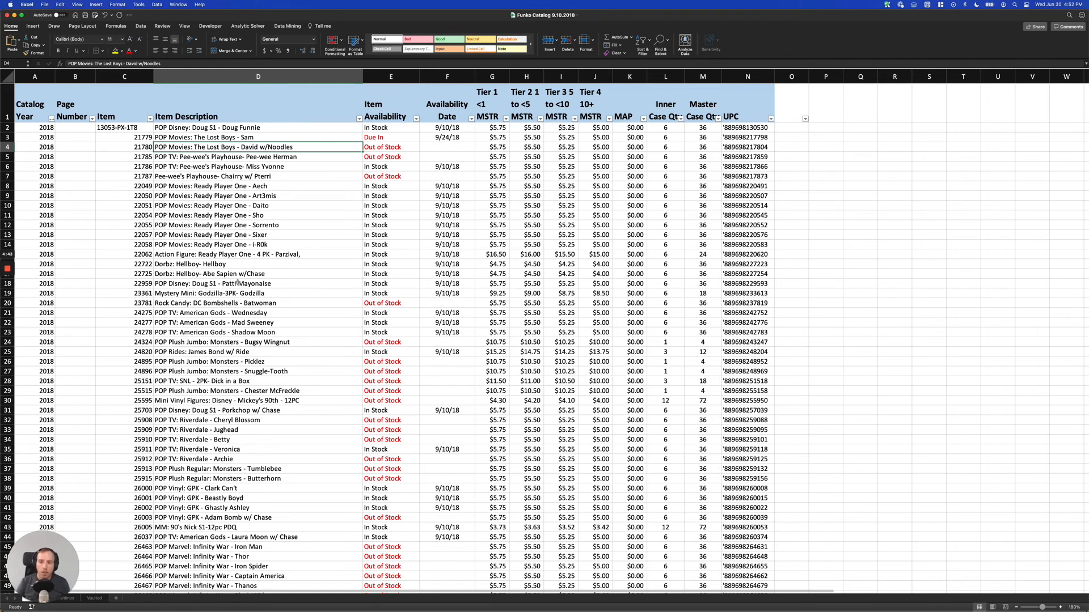
pyautogui.click(123, 74)
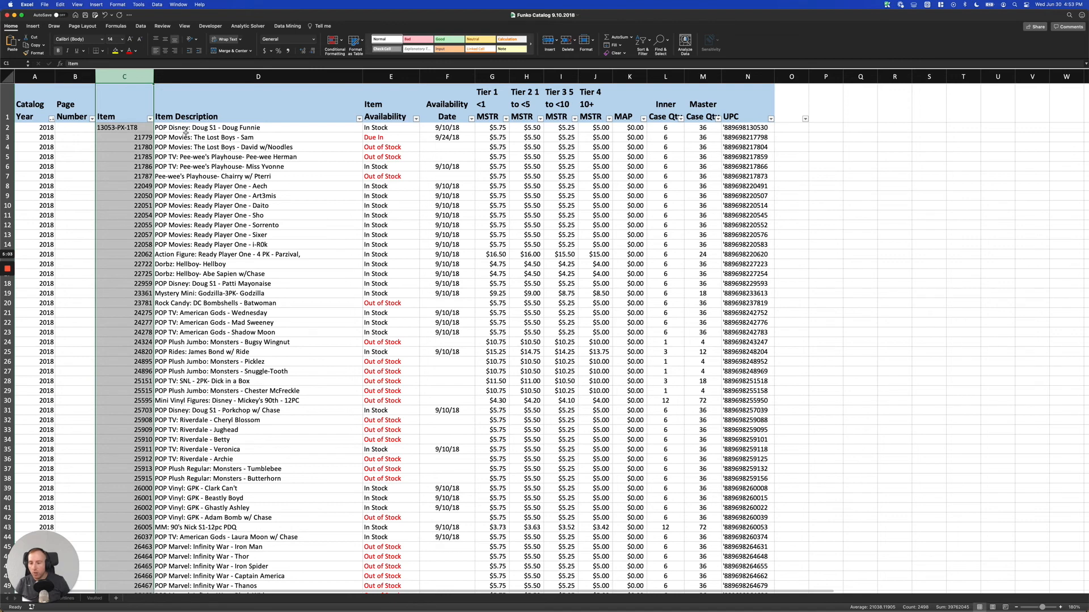
pyautogui.click(189, 225)
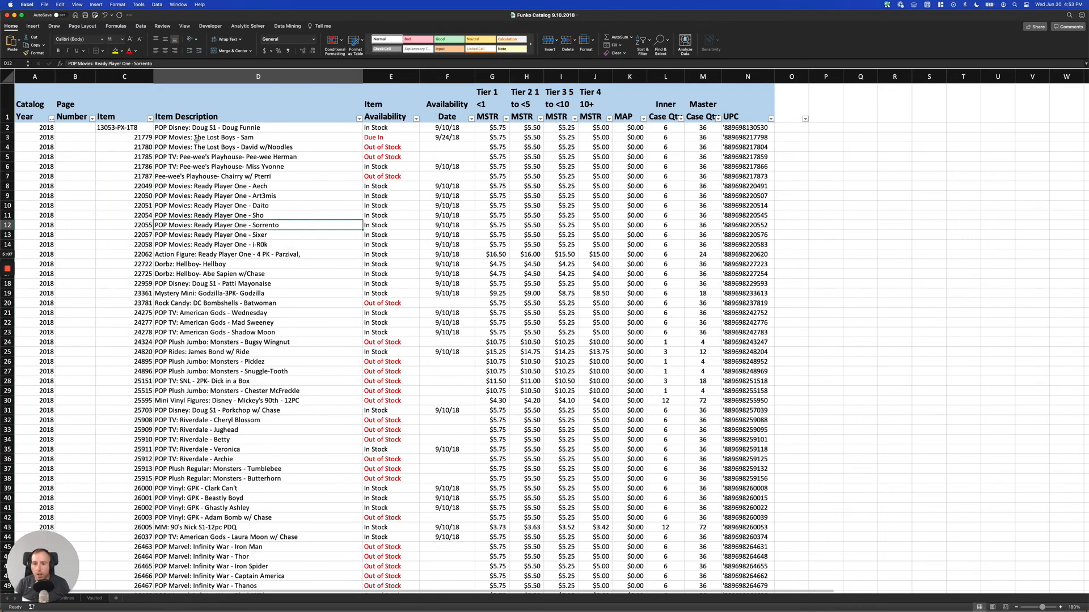
pyautogui.click(176, 139)
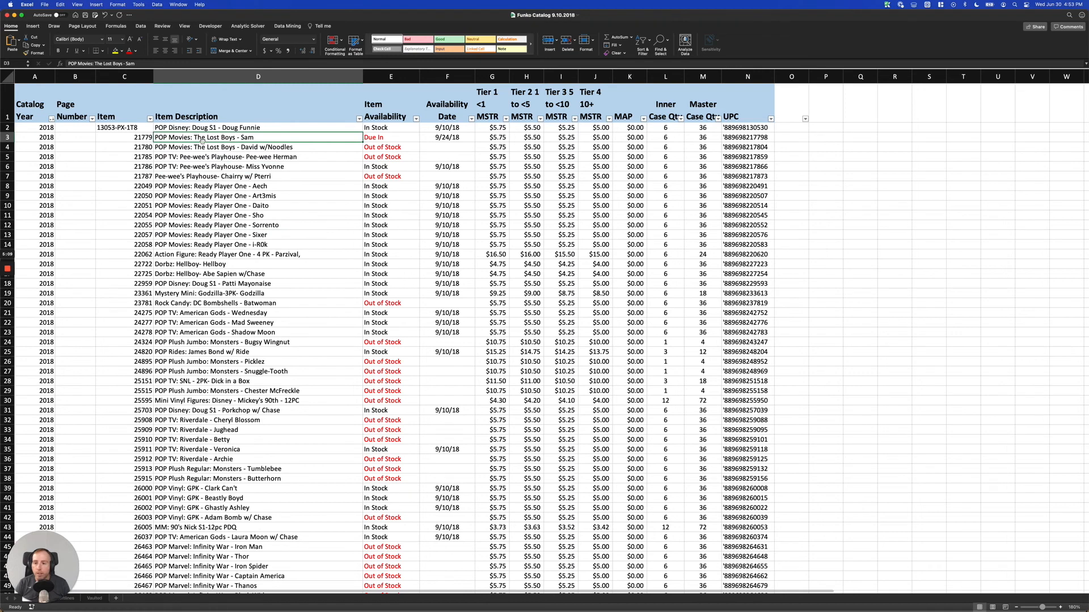
pyautogui.click(151, 137)
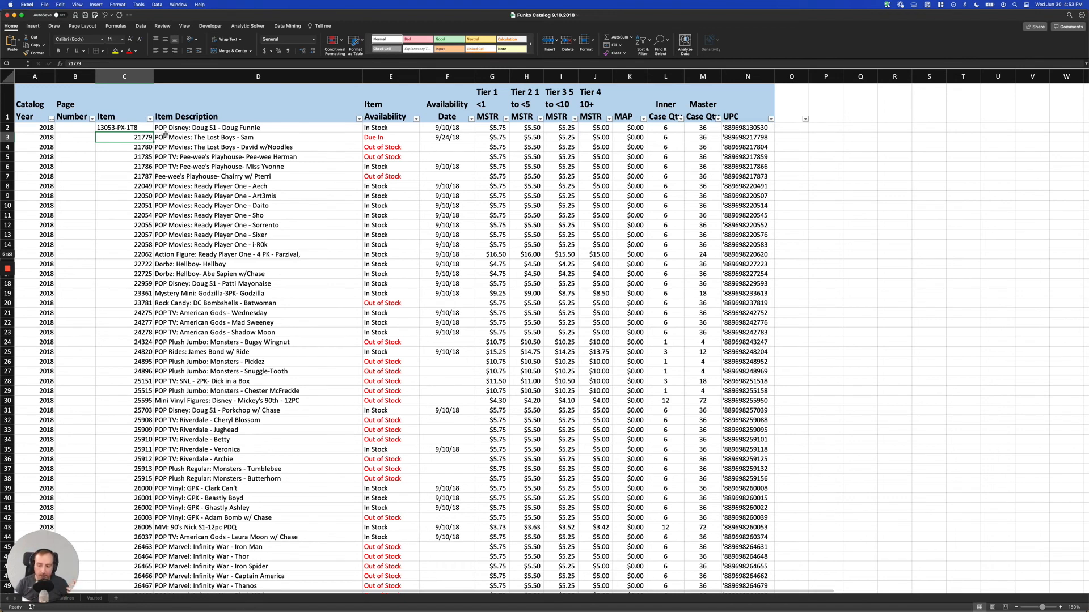
pyautogui.click(165, 136)
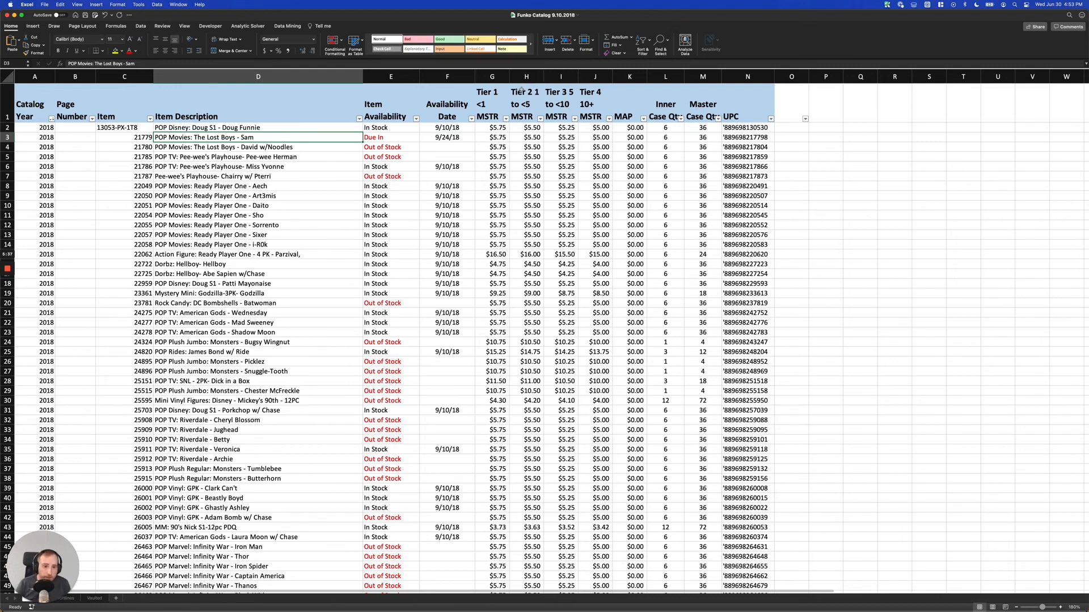
# Review the four tier price headers and the UPC column, comparing the UPCs with the supplier's Item numbers.
pyautogui.click(485, 99)
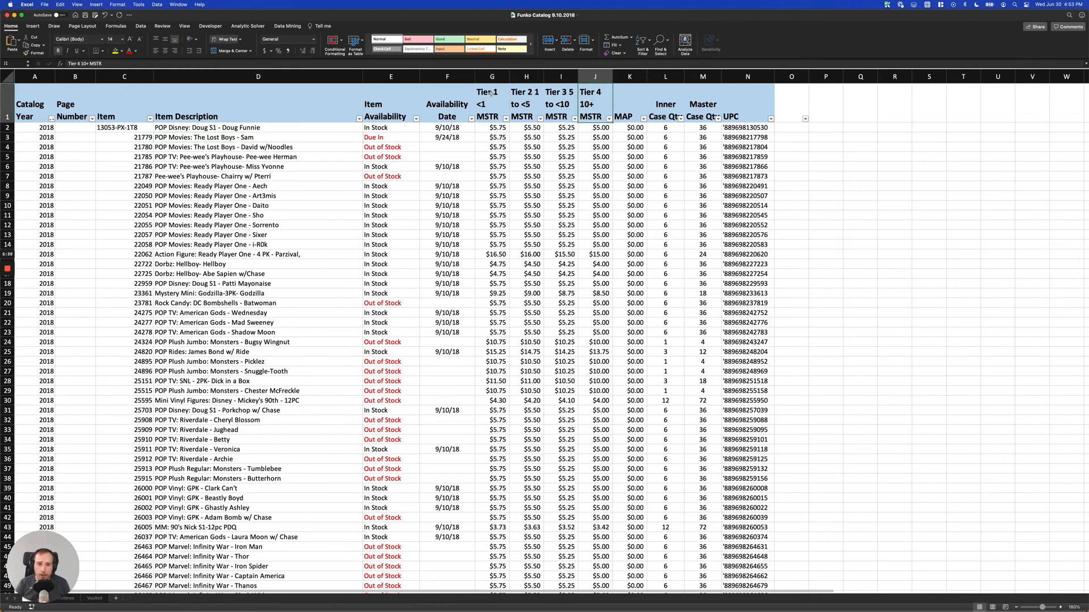
pyautogui.click(556, 96)
pyautogui.click(597, 103)
pyautogui.click(741, 101)
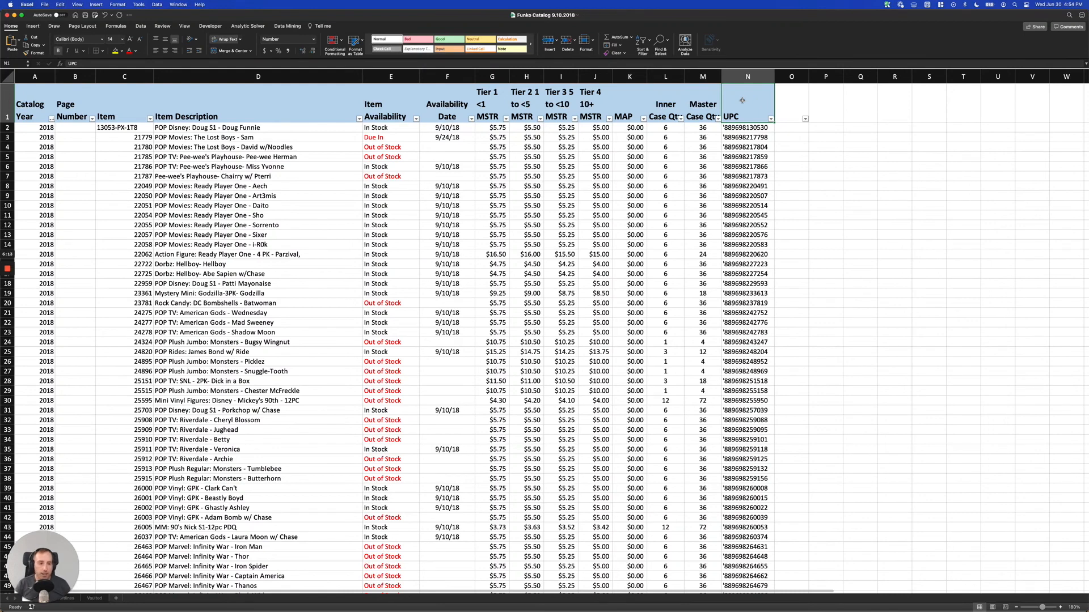
pyautogui.click(730, 130)
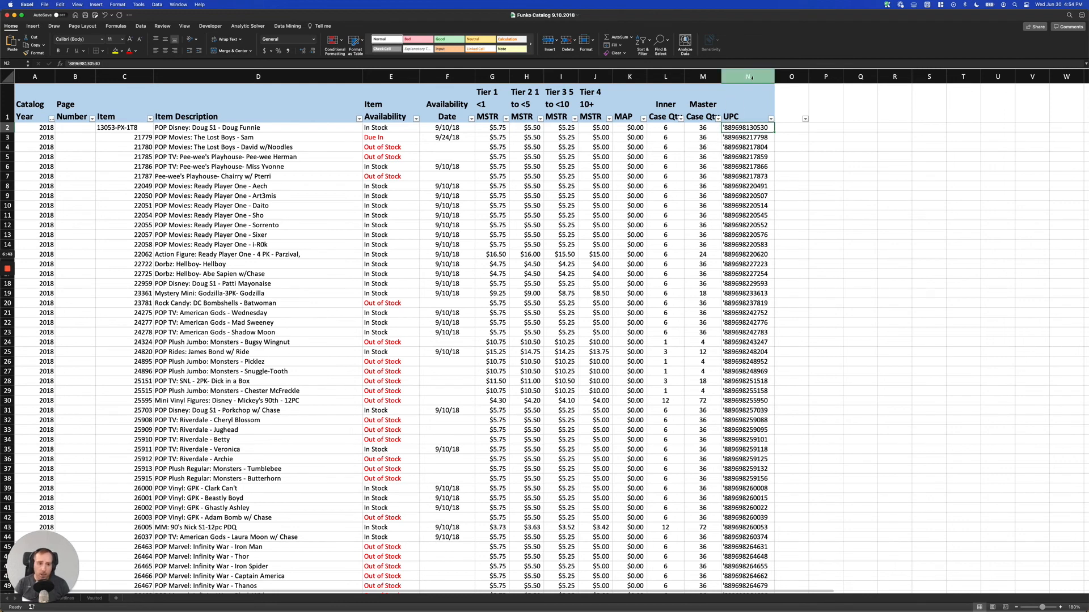
pyautogui.click(738, 77)
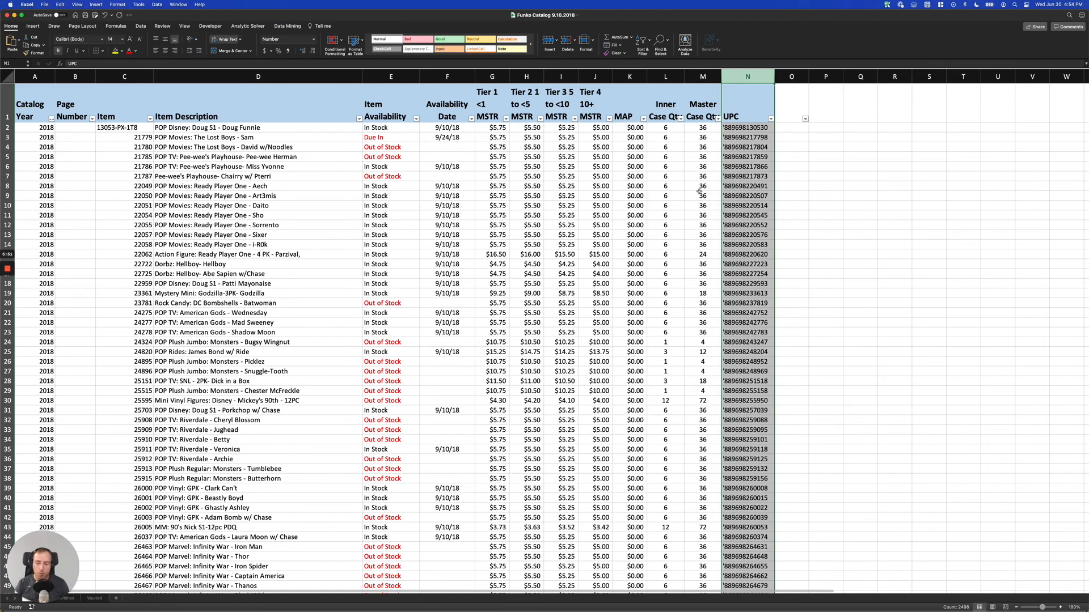
pyautogui.click(122, 77)
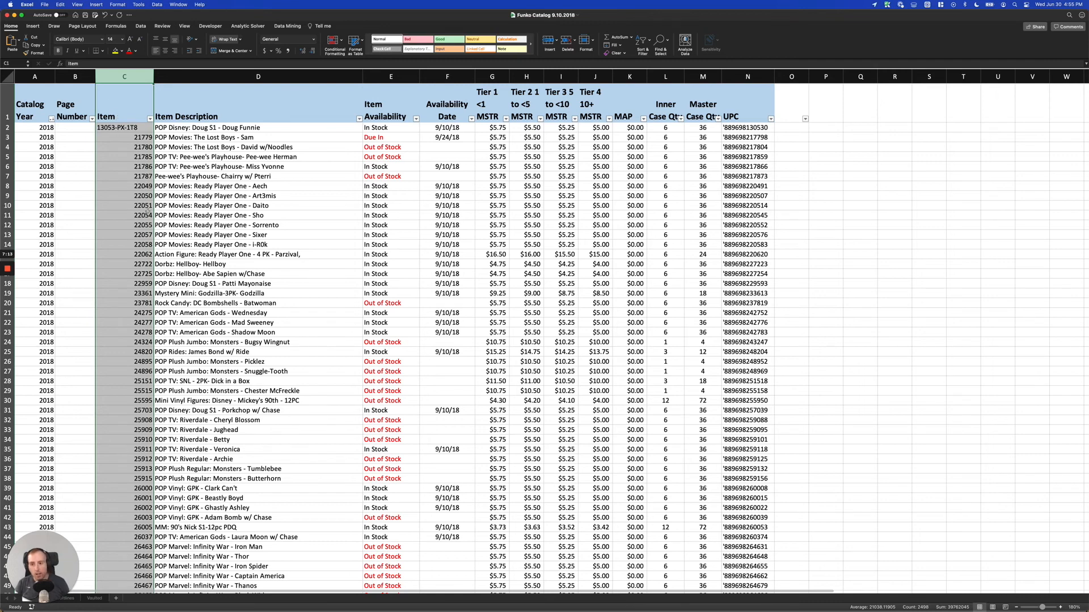
pyautogui.click(739, 77)
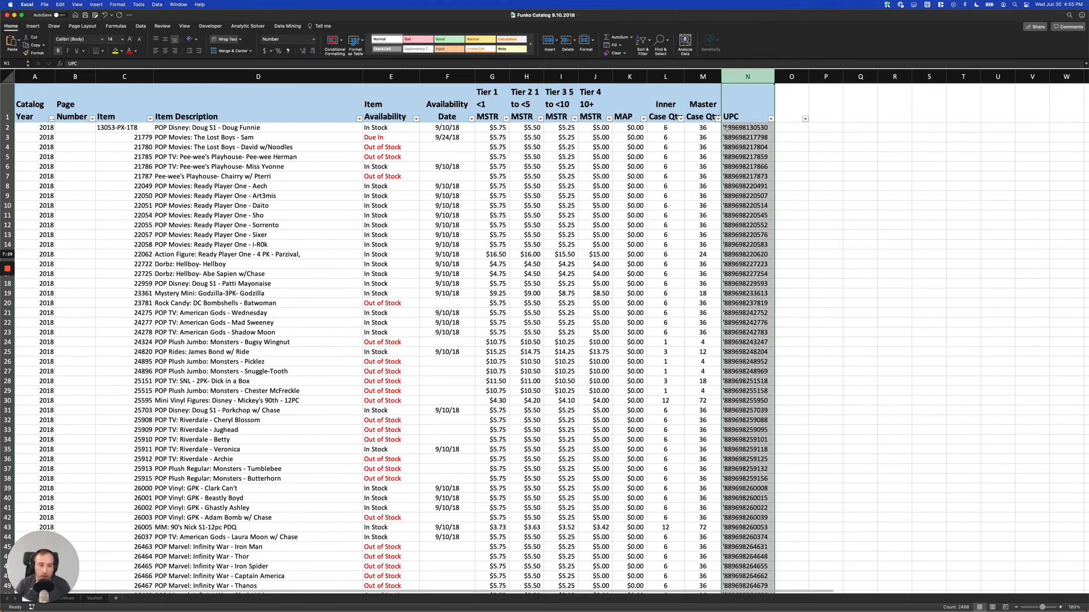
pyautogui.click(733, 104)
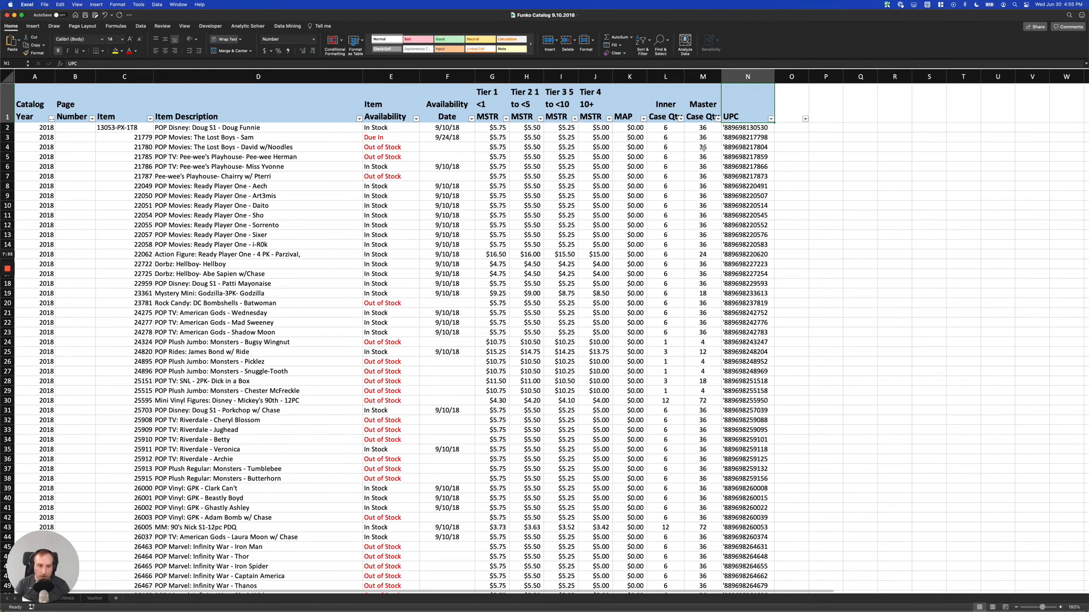
pyautogui.click(733, 118)
pyautogui.click(611, 185)
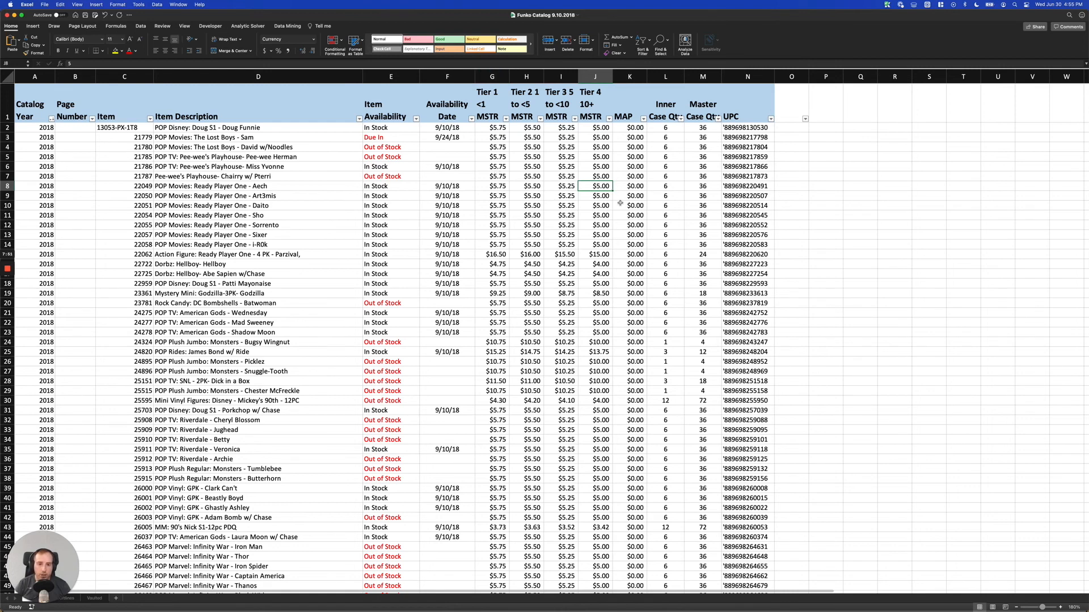
pyautogui.scroll(-1, 448, 276)
pyautogui.scroll(1, 448, 277)
pyautogui.click(464, 226)
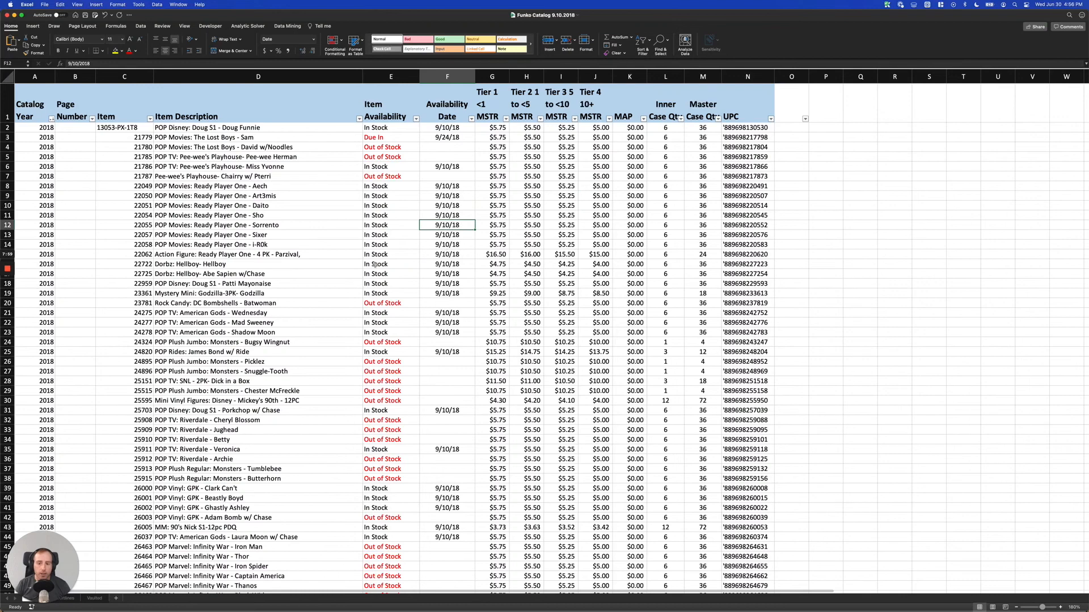
pyautogui.scroll(-1, 296, 252)
pyautogui.scroll(1, 295, 251)
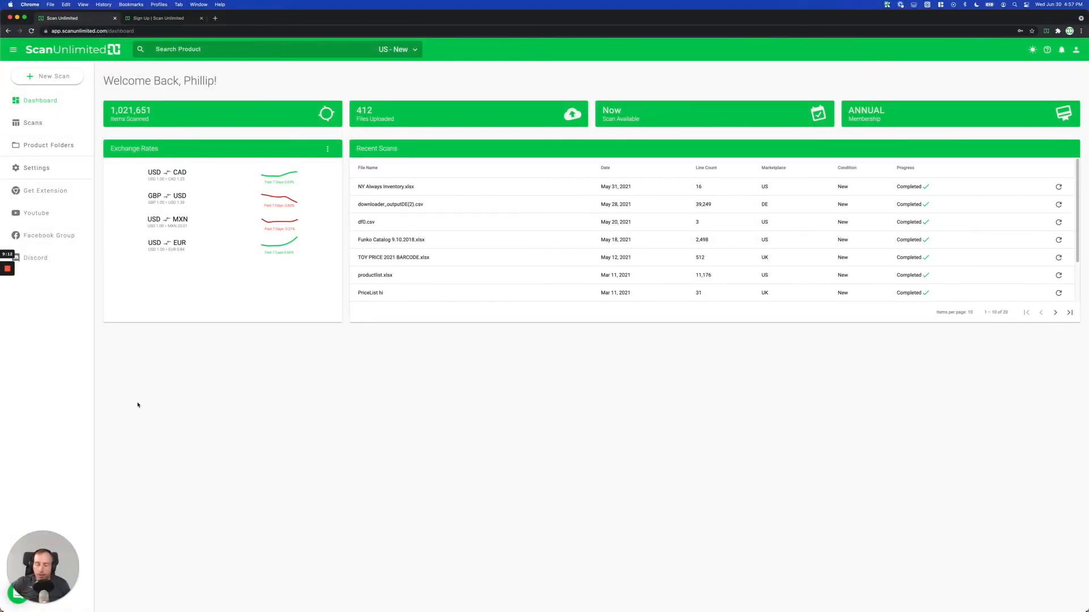
# Switch back to Scan Unlimited in Chrome, and collapse and re-expand its navigation sidebar.
pyautogui.click(15, 52)
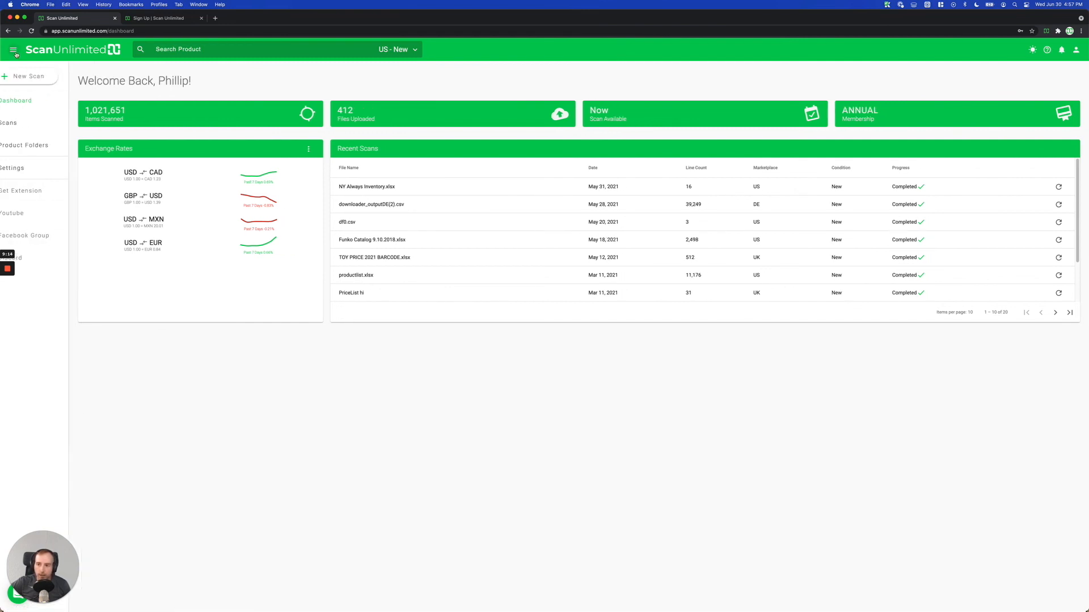
pyautogui.click(16, 51)
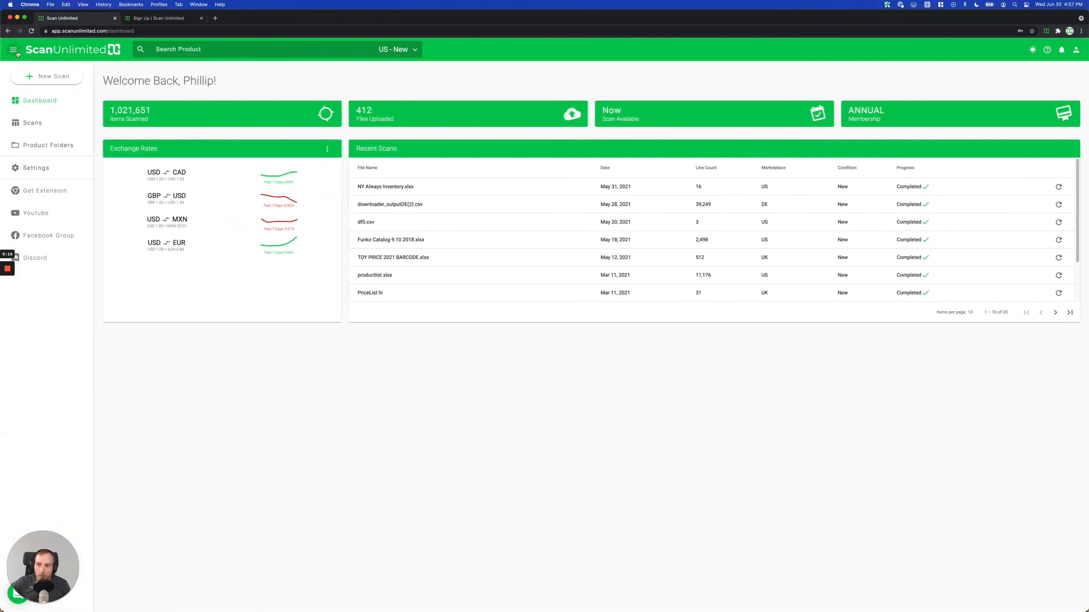
pyautogui.click(17, 53)
pyautogui.click(17, 54)
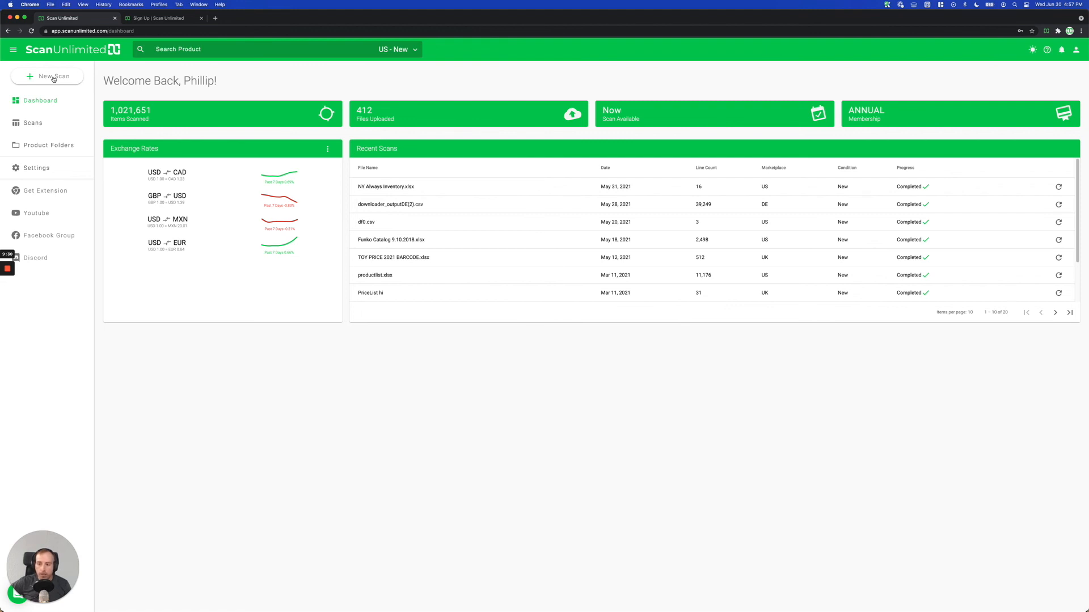
# Start a new scan and upload the Funko Catalog 9.10.2018.xlsx file from the desktop's Demo folder.
pyautogui.click(54, 77)
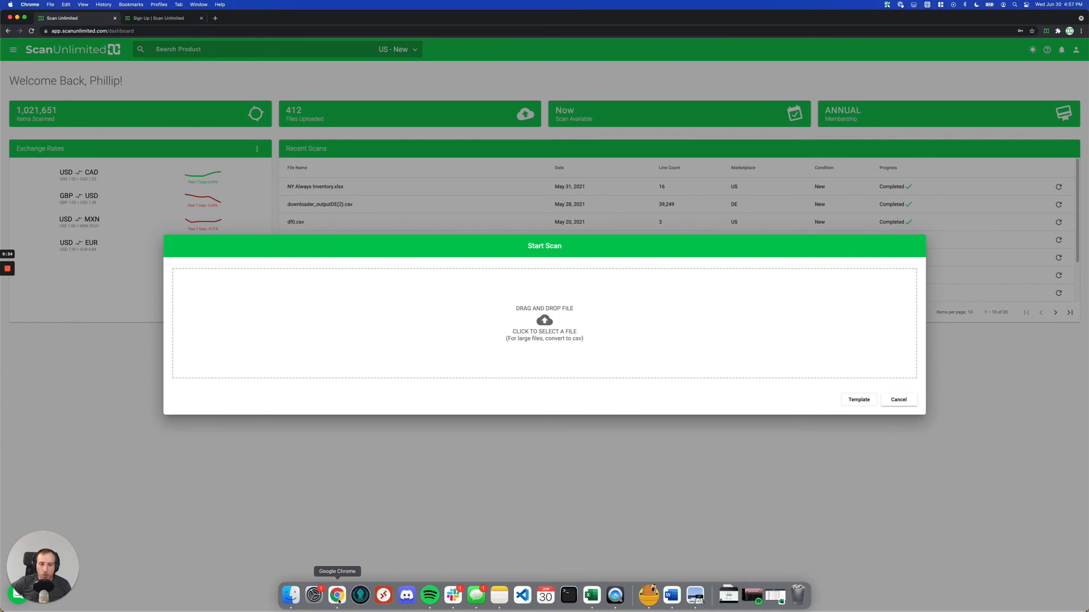
pyautogui.moveTo(728, 21); pyautogui.dragTo(656, 12)
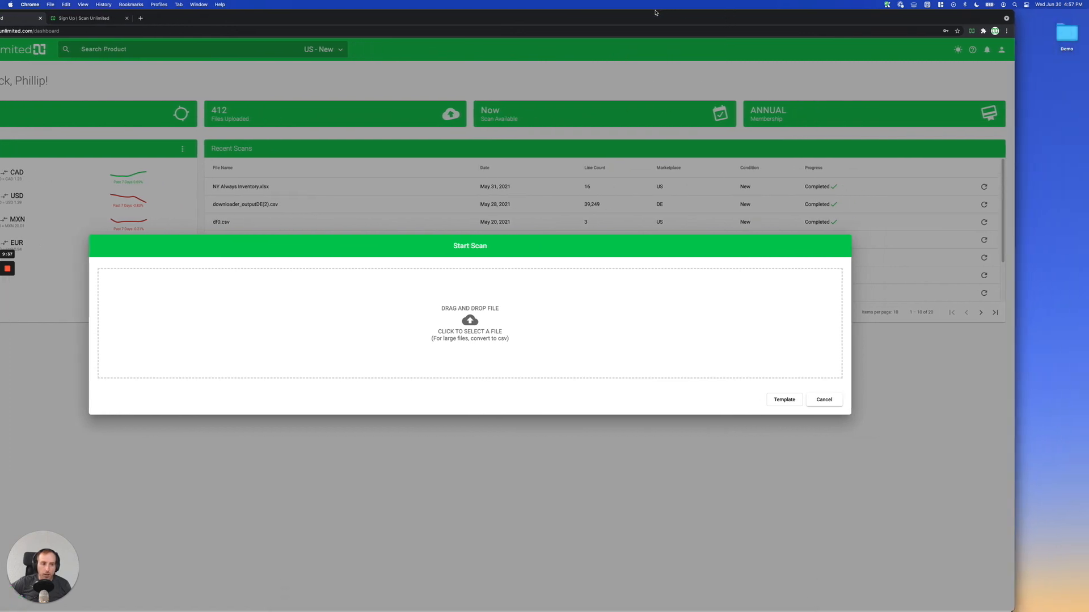
pyautogui.doubleClick(1071, 36)
pyautogui.moveTo(216, 227); pyautogui.dragTo(561, 291)
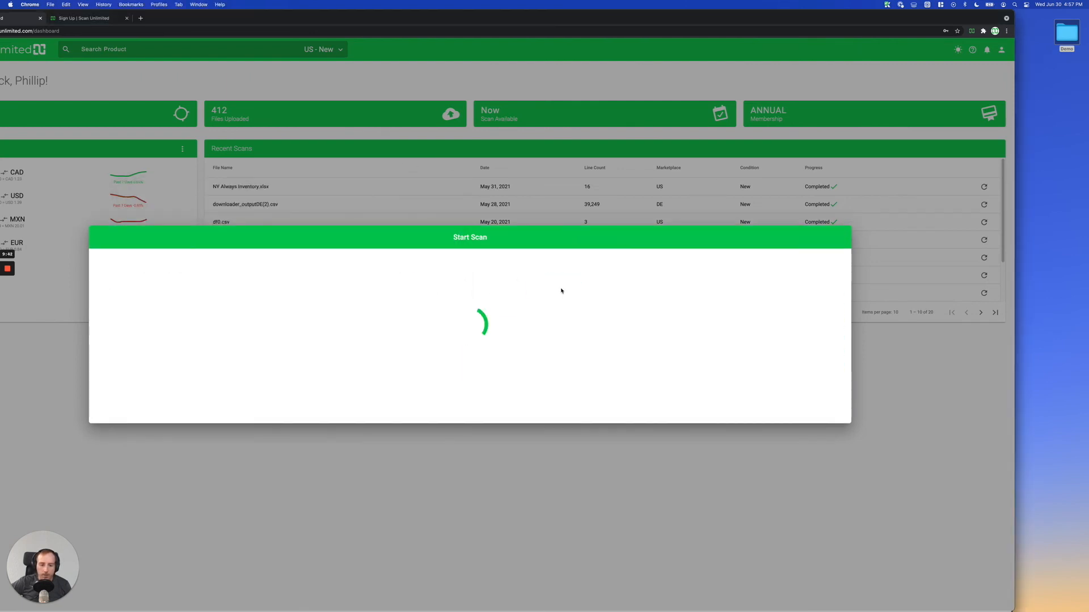
pyautogui.moveTo(683, 22); pyautogui.dragTo(757, 22)
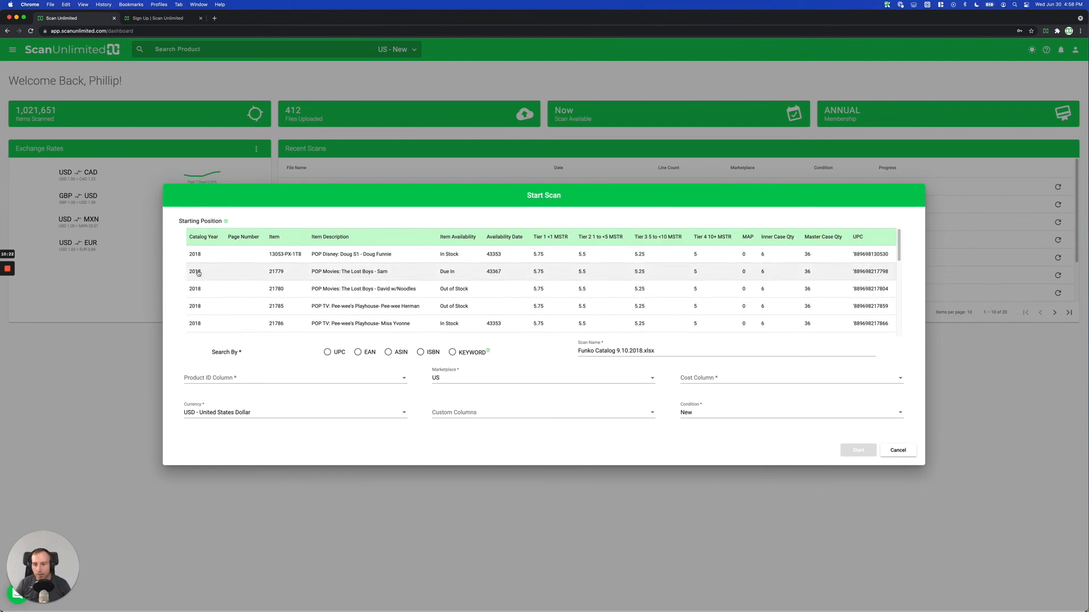
# Switch to the Funko catalog in Excel, insert a blank row above the header row and highlight its cells.
pyautogui.hotkey('ctrl', 'Up')
pyautogui.click(307, 277)
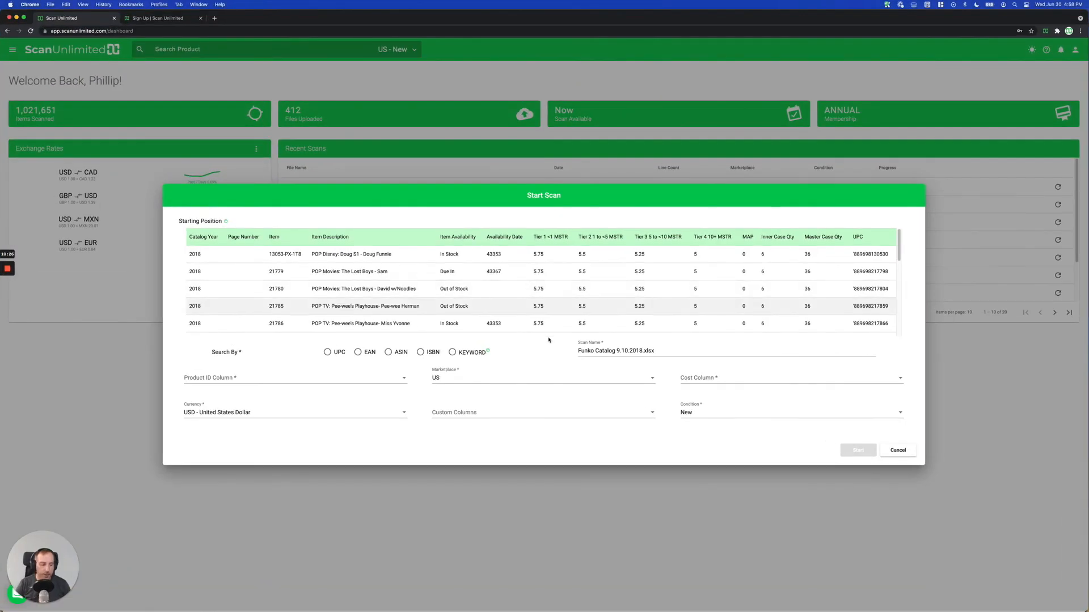
pyautogui.click(786, 607)
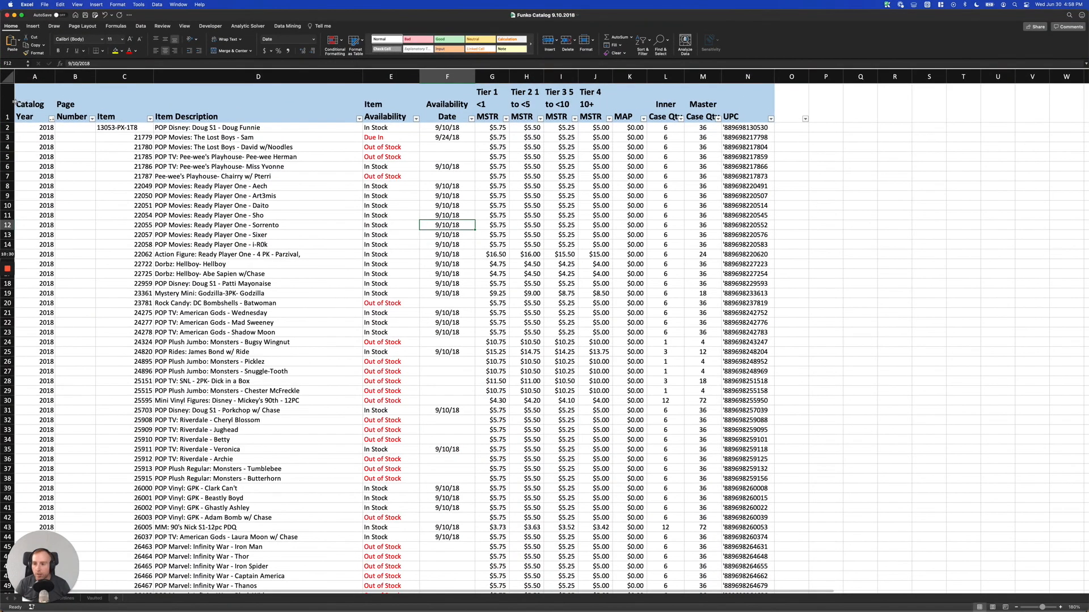
pyautogui.click(10, 102)
pyautogui.rightClick(13, 102)
pyautogui.click(29, 142)
pyautogui.click(50, 89)
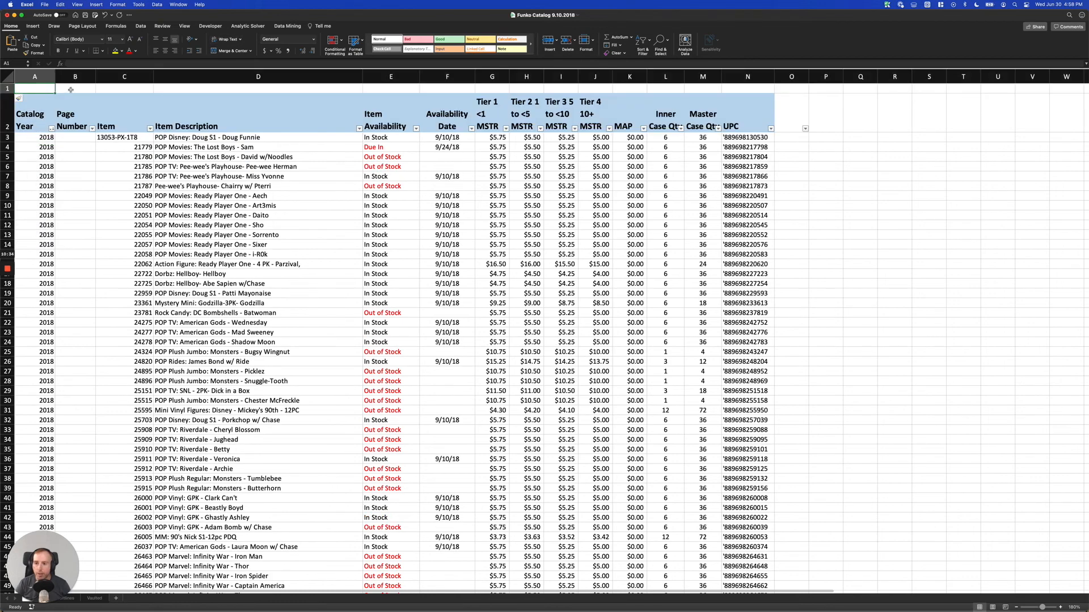
pyautogui.moveTo(29, 89); pyautogui.dragTo(751, 90)
# Return to Scan Unlimited and set the scan's starting position to the header row beginning with Catalog Year.
pyautogui.hotkey('ctrl', 'Up')
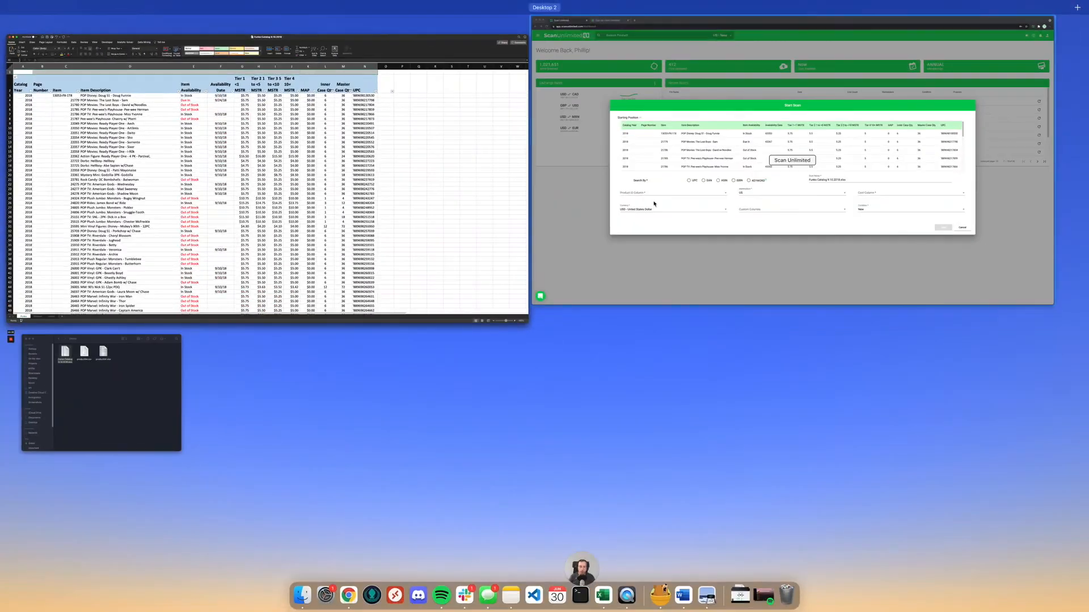
pyautogui.click(631, 226)
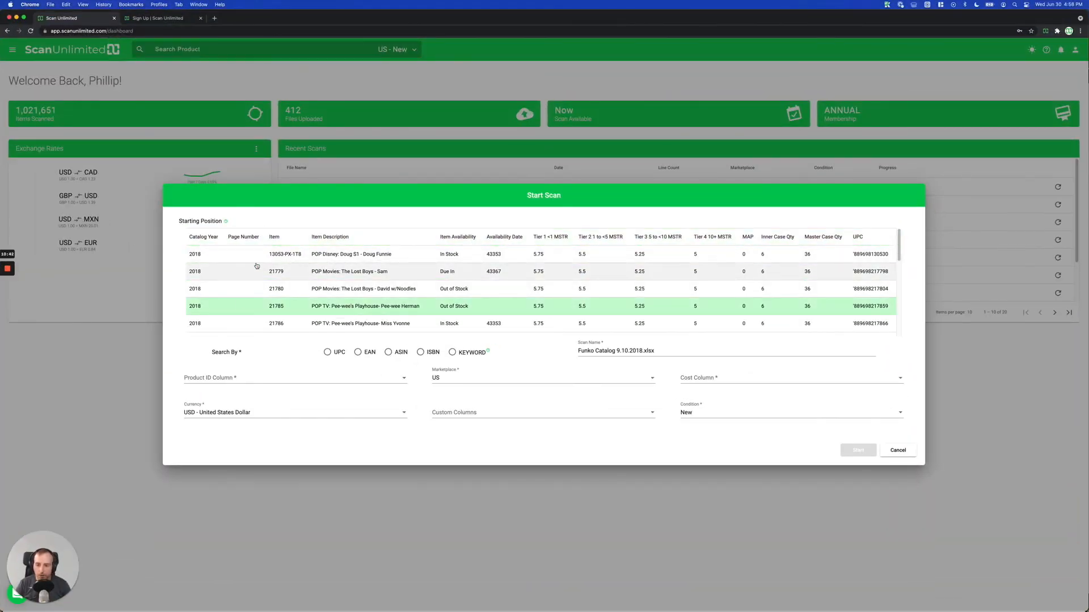
pyautogui.click(276, 250)
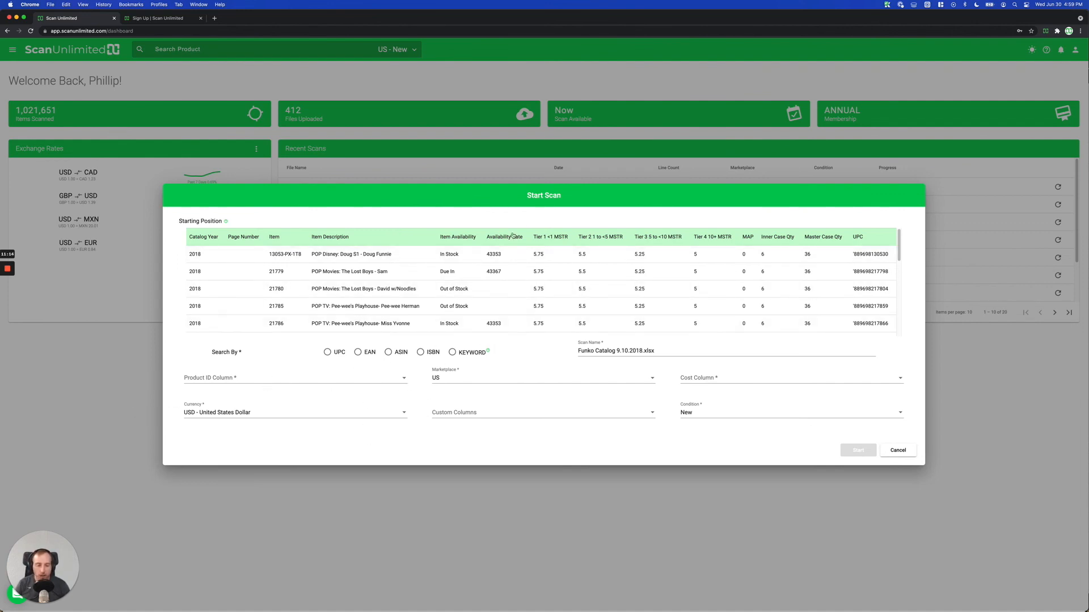
# Set the scan to search by UPC and choose the UPC column as the Product ID column.
pyautogui.moveTo(214, 352)
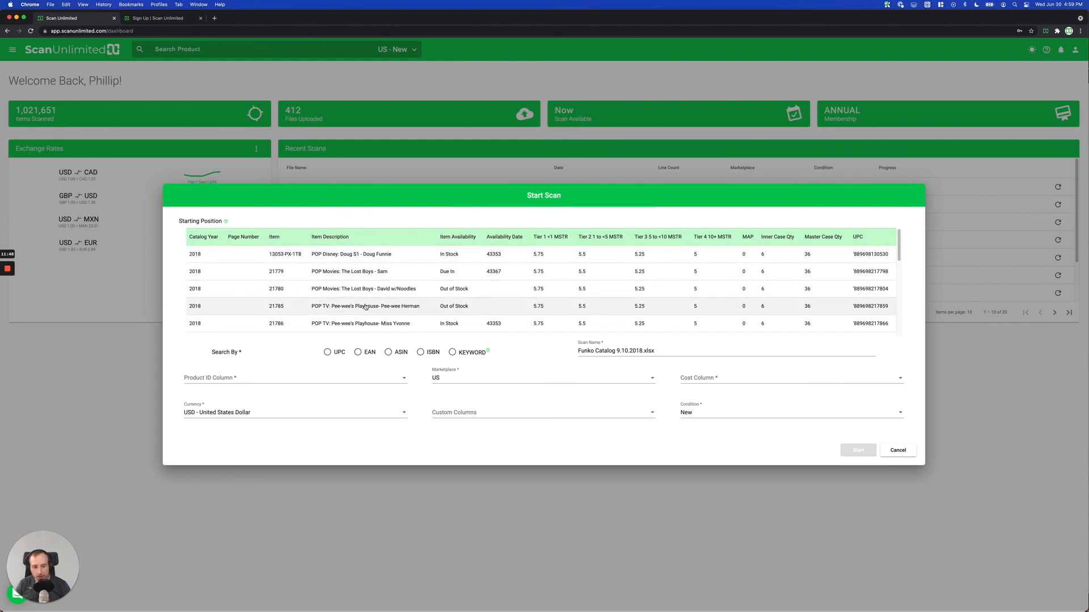
pyautogui.click(327, 353)
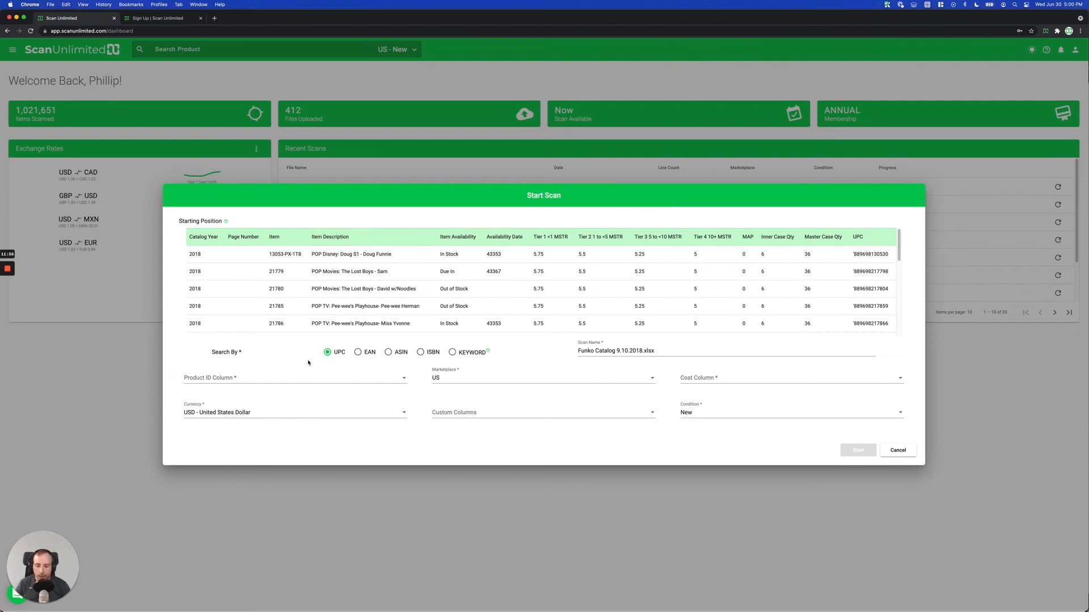
pyautogui.click(279, 378)
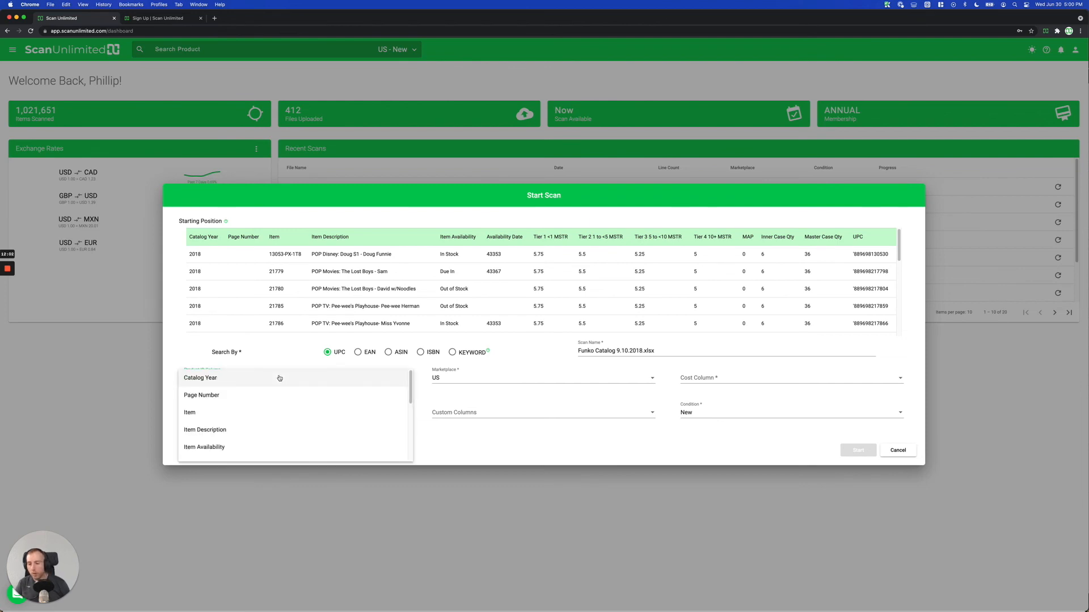
pyautogui.scroll(-5, 248, 402)
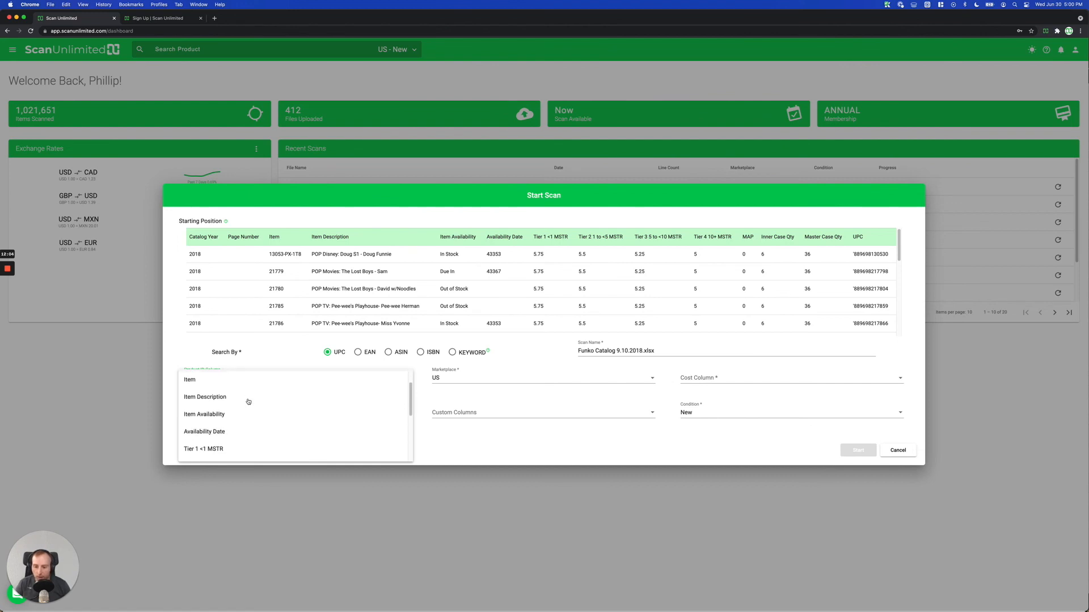
pyautogui.scroll(5, 249, 401)
pyautogui.scroll(-5, 249, 401)
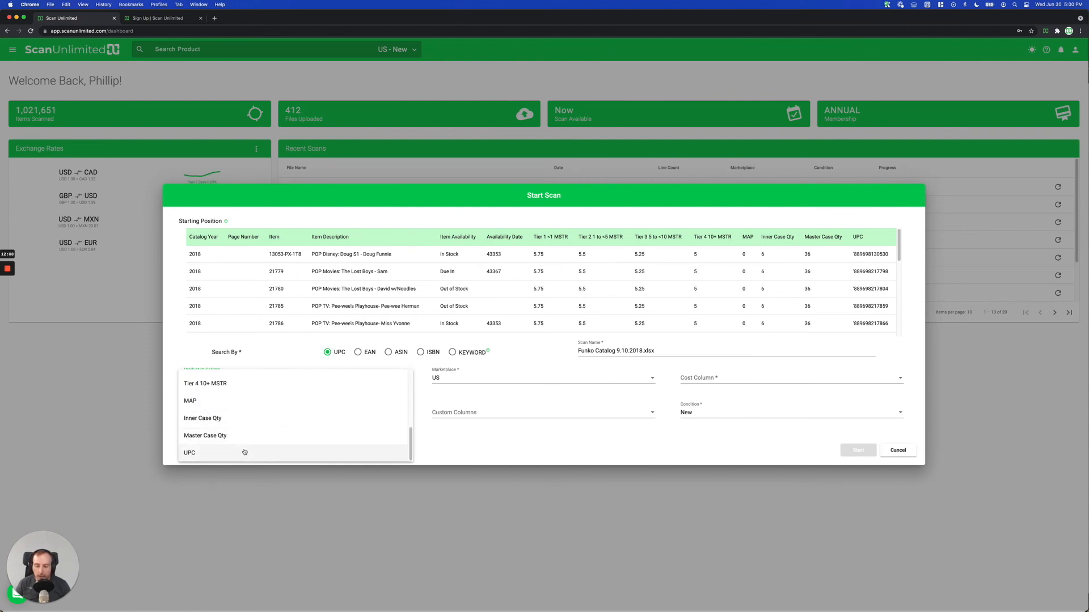
pyautogui.scroll(5, 254, 412)
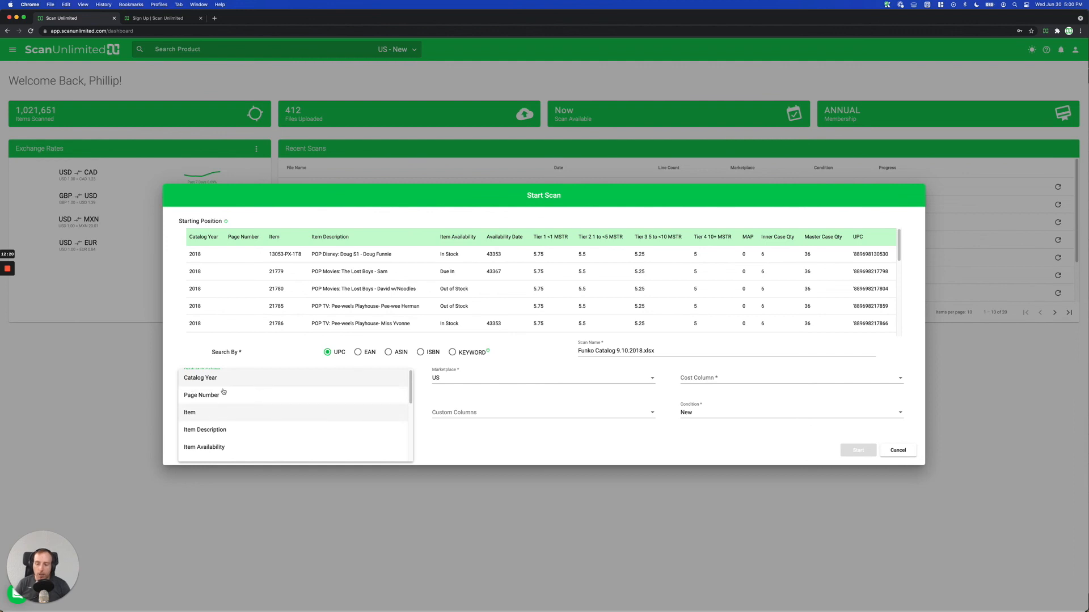
pyautogui.scroll(-5, 211, 397)
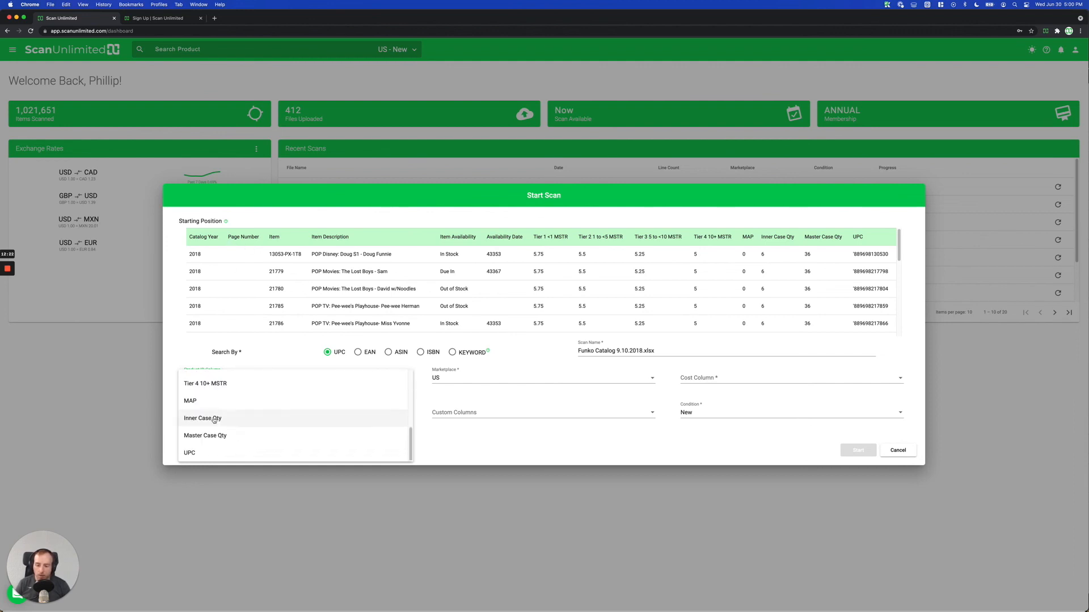
pyautogui.click(209, 457)
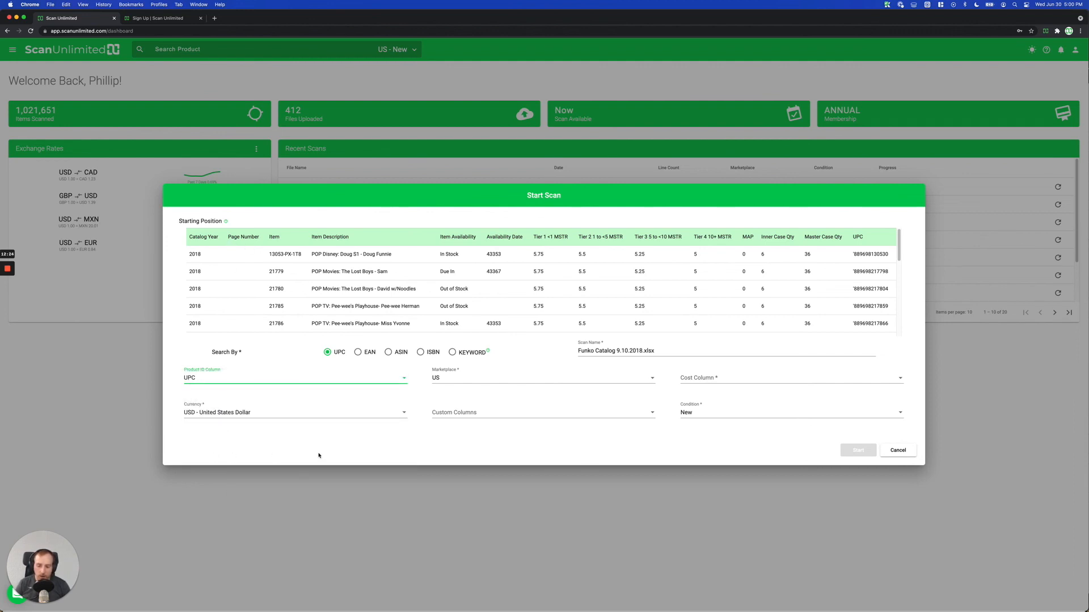
pyautogui.click(283, 447)
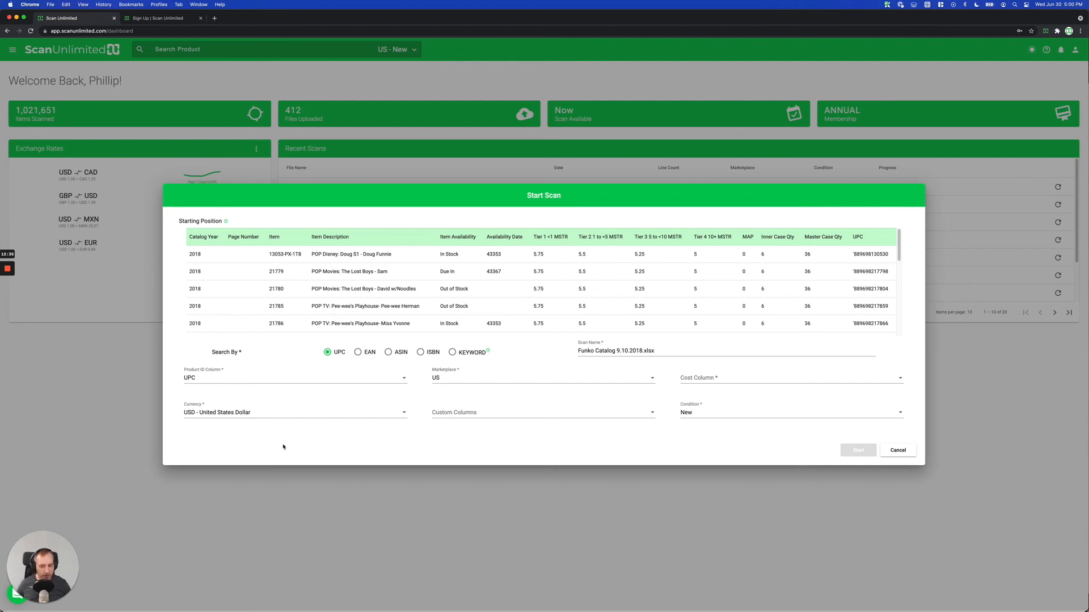
pyautogui.click(229, 380)
pyautogui.scroll(1, 249, 339)
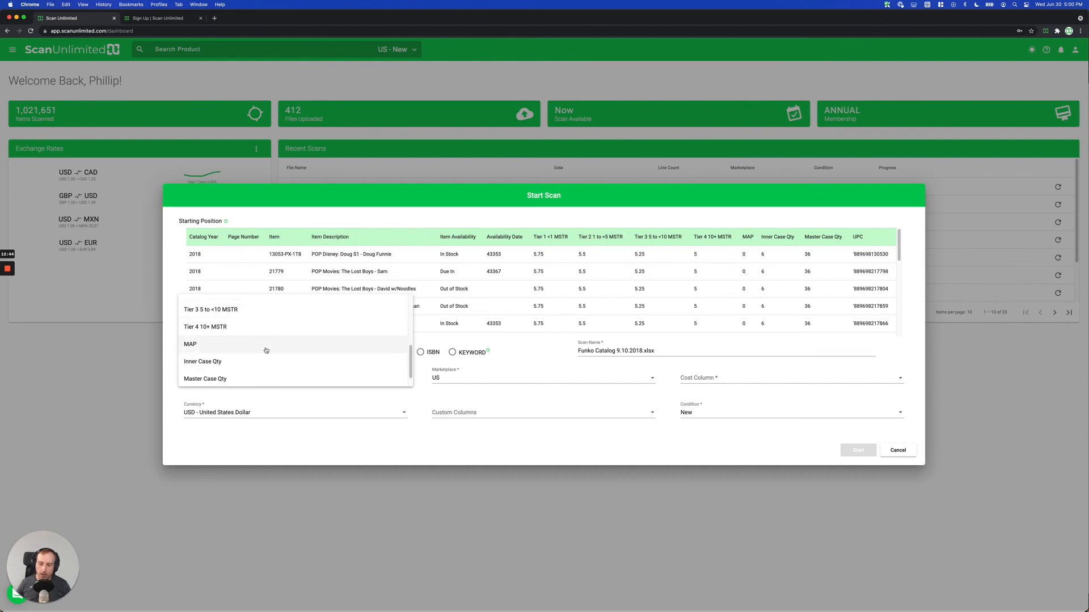
pyautogui.scroll(-1, 266, 350)
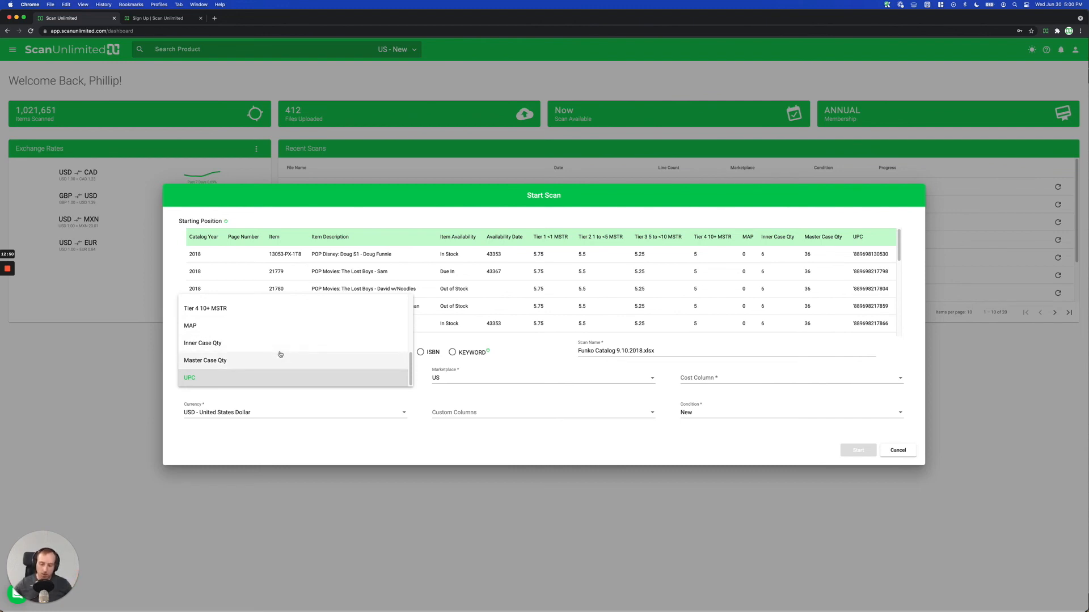
pyautogui.click(407, 457)
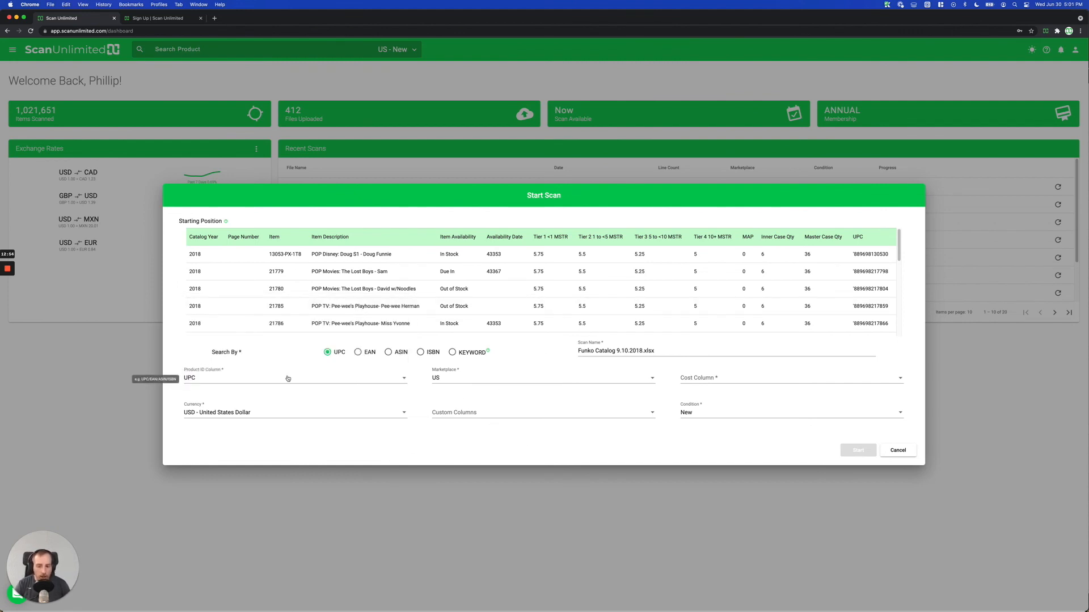
# Try the Item column as the Product ID column and check its values in the file preview.
pyautogui.click(329, 378)
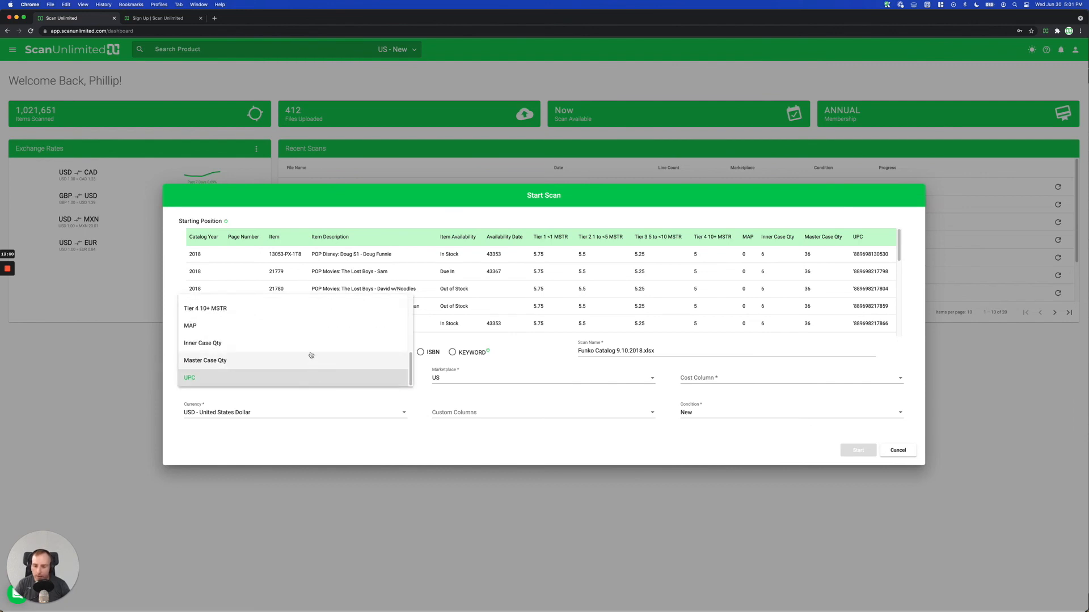
pyautogui.scroll(1, 306, 356)
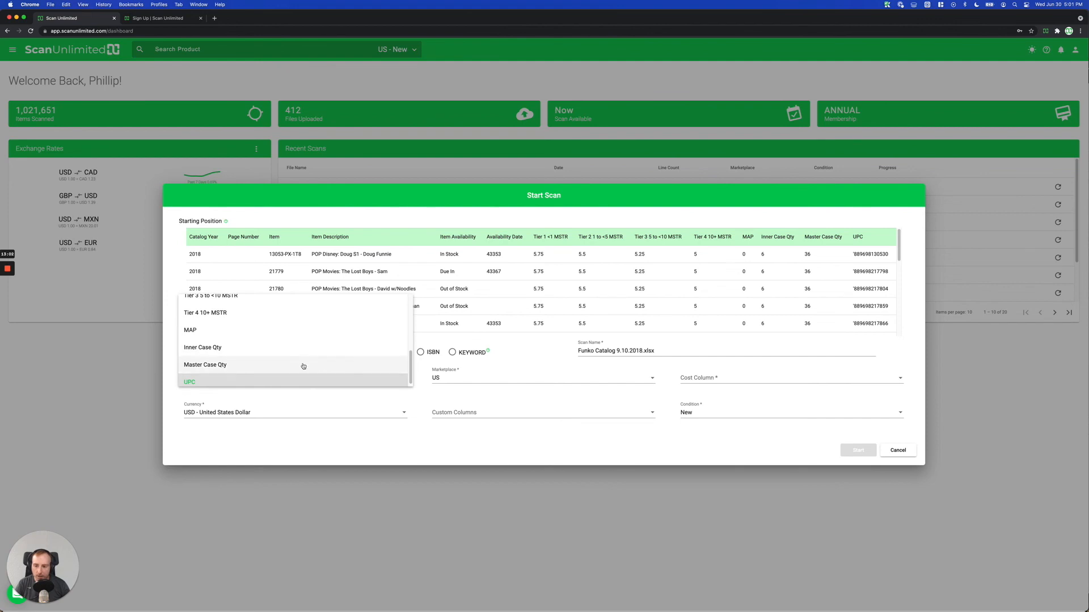
pyautogui.scroll(8, 303, 367)
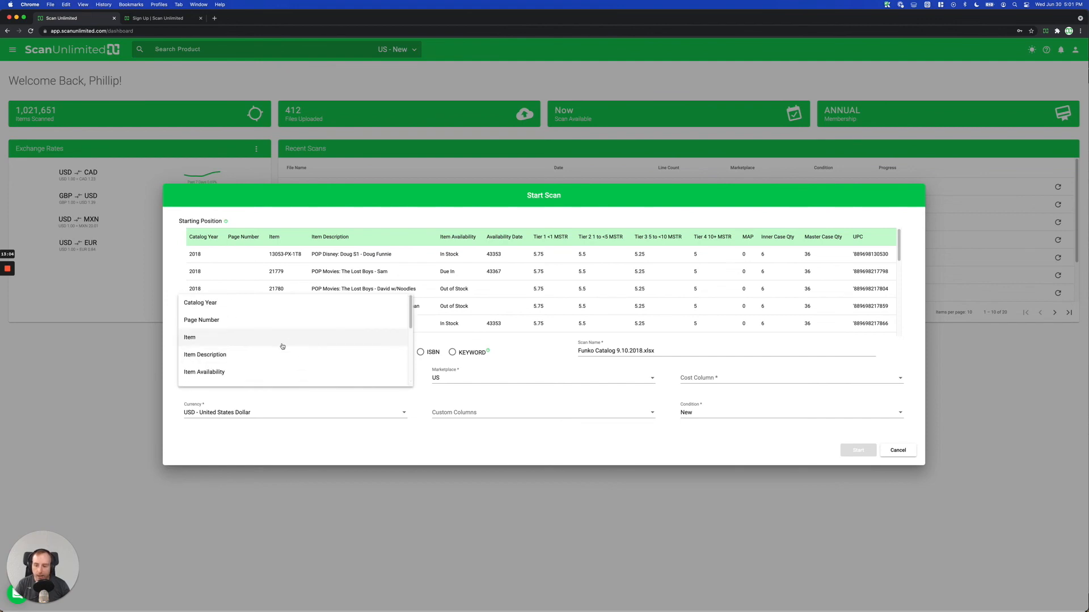
pyautogui.click(222, 339)
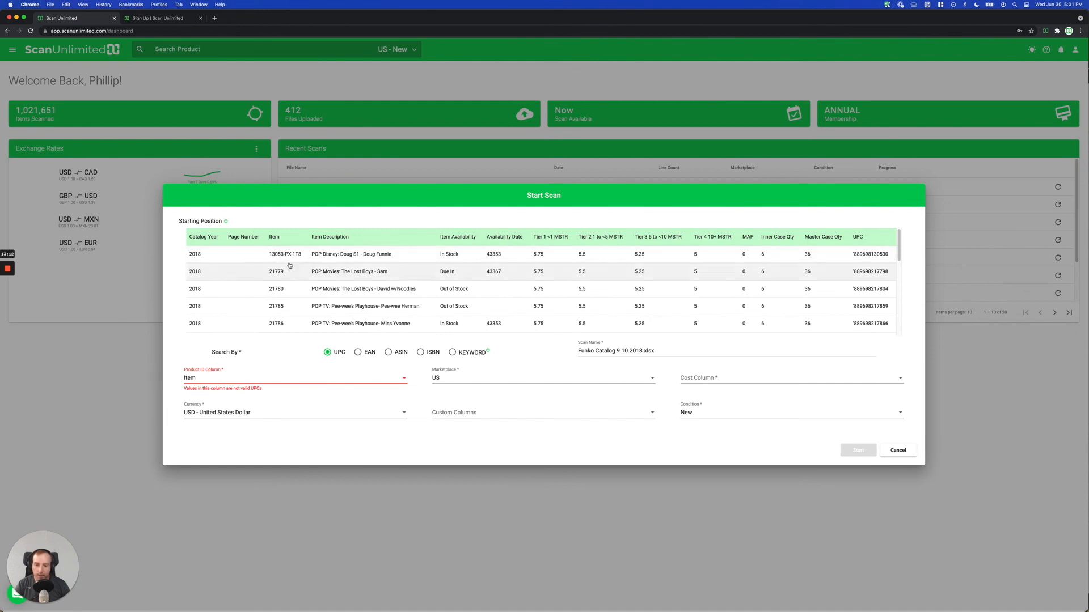
pyautogui.scroll(-8, 284, 268)
pyautogui.scroll(8, 284, 268)
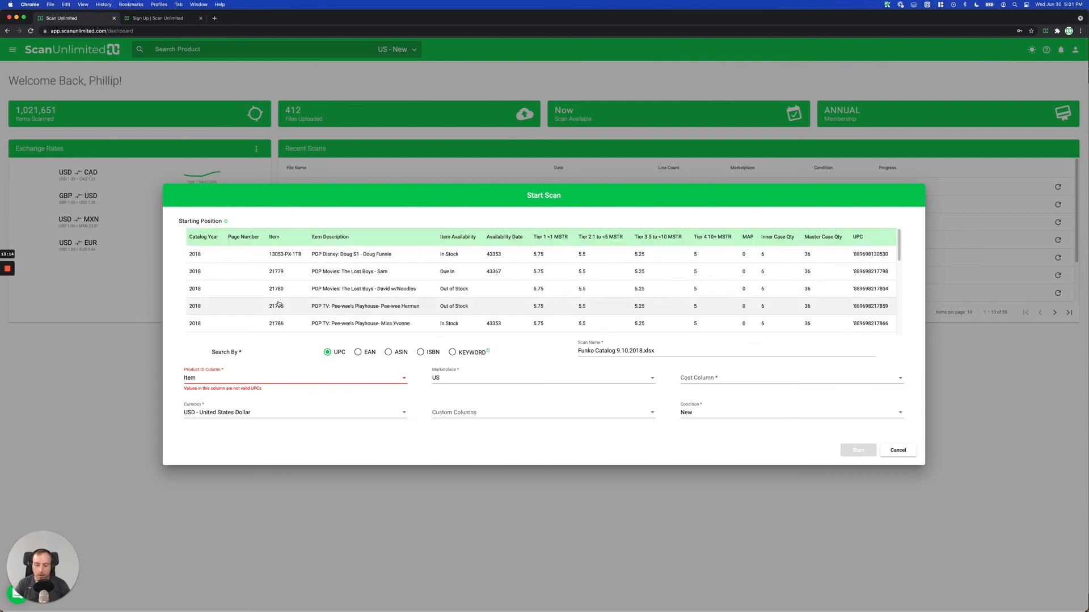
# Set the Product ID column back to UPC.
pyautogui.click(254, 379)
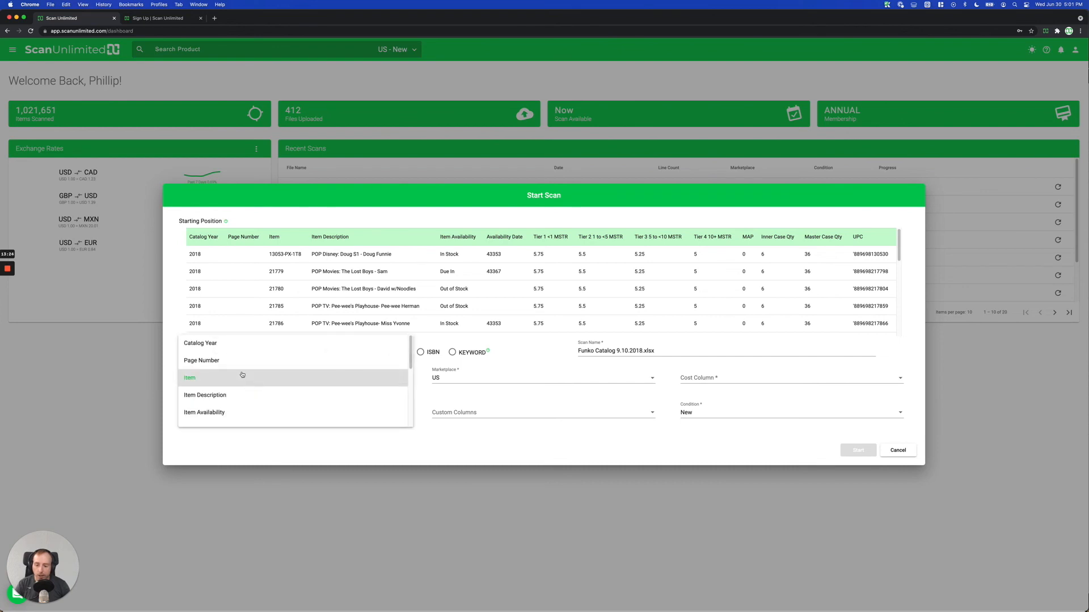
pyautogui.scroll(-5, 243, 377)
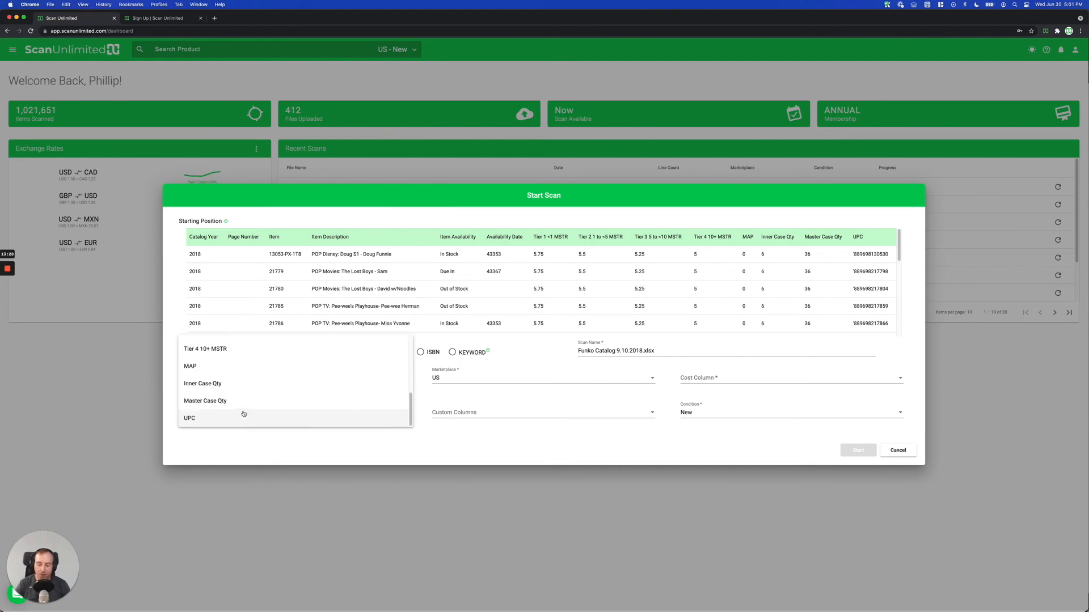
pyautogui.click(244, 421)
pyautogui.click(245, 436)
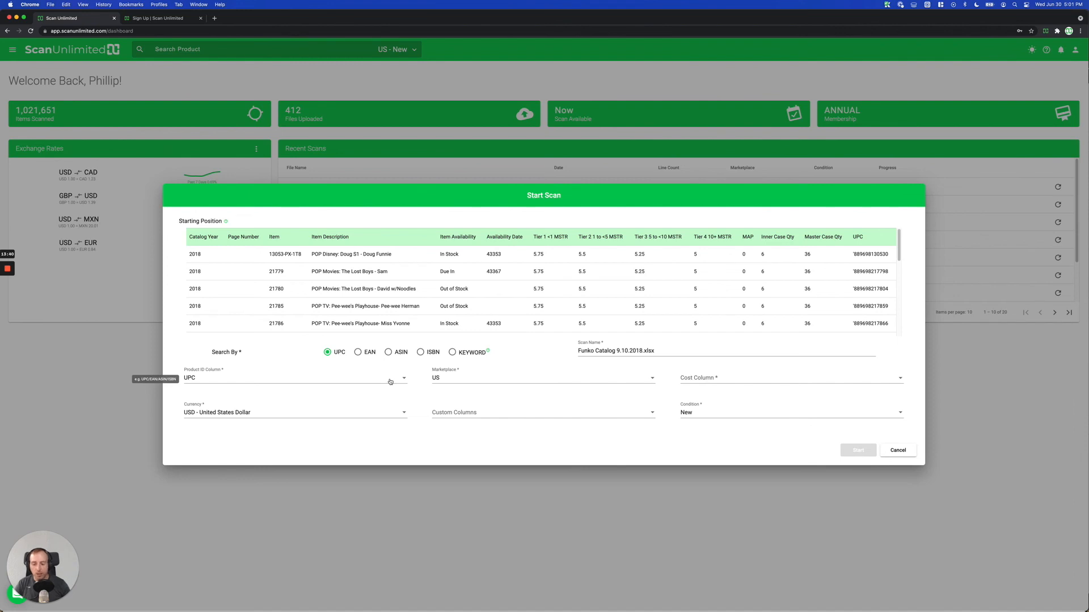
# Look through the available marketplaces and keep US selected for the scan.
pyautogui.click(451, 378)
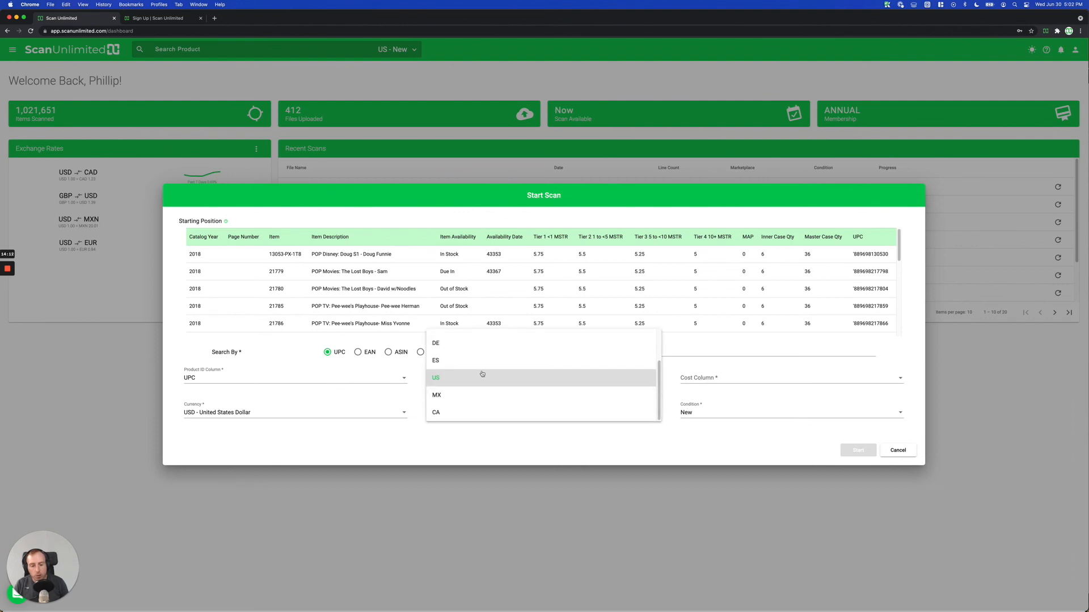
pyautogui.scroll(2, 501, 376)
pyautogui.scroll(-2, 500, 372)
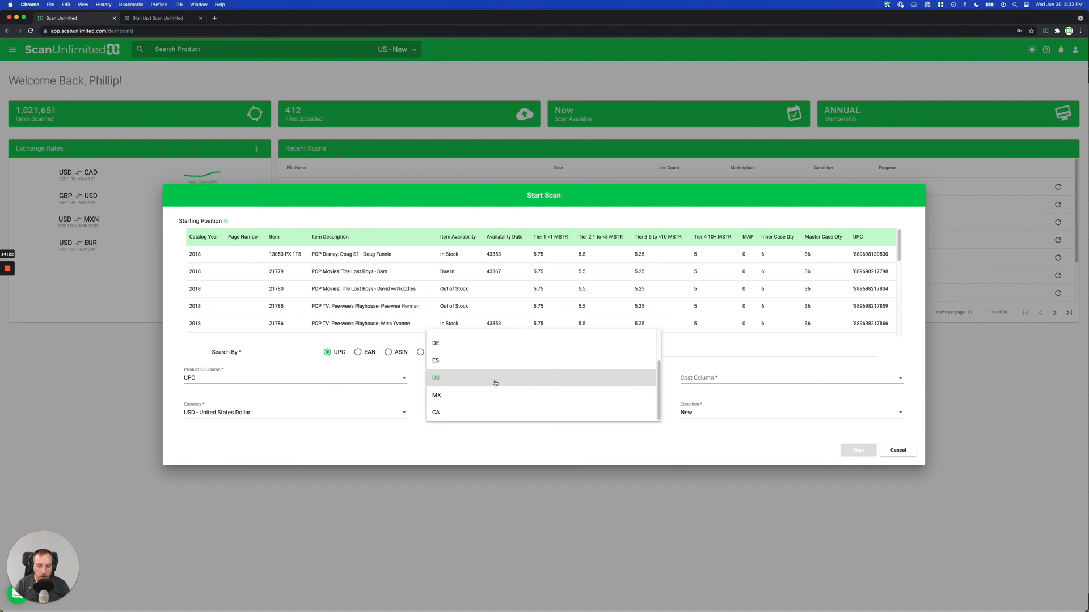
pyautogui.click(495, 383)
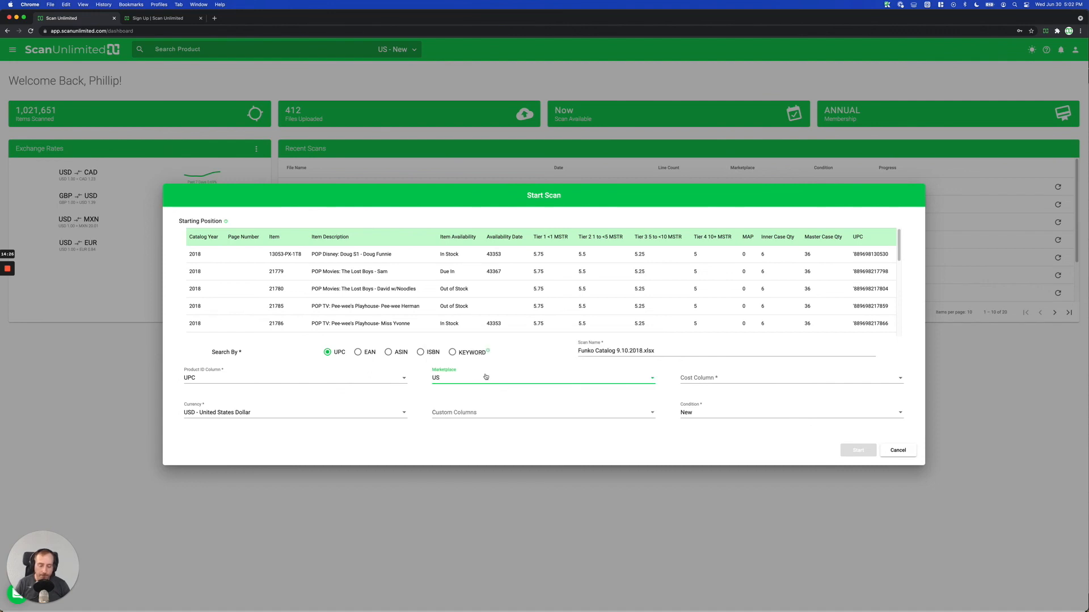
# Switch the marketplace to UK, and turn the VAT Registered option on and off again.
pyautogui.click(485, 378)
pyautogui.scroll(2, 482, 353)
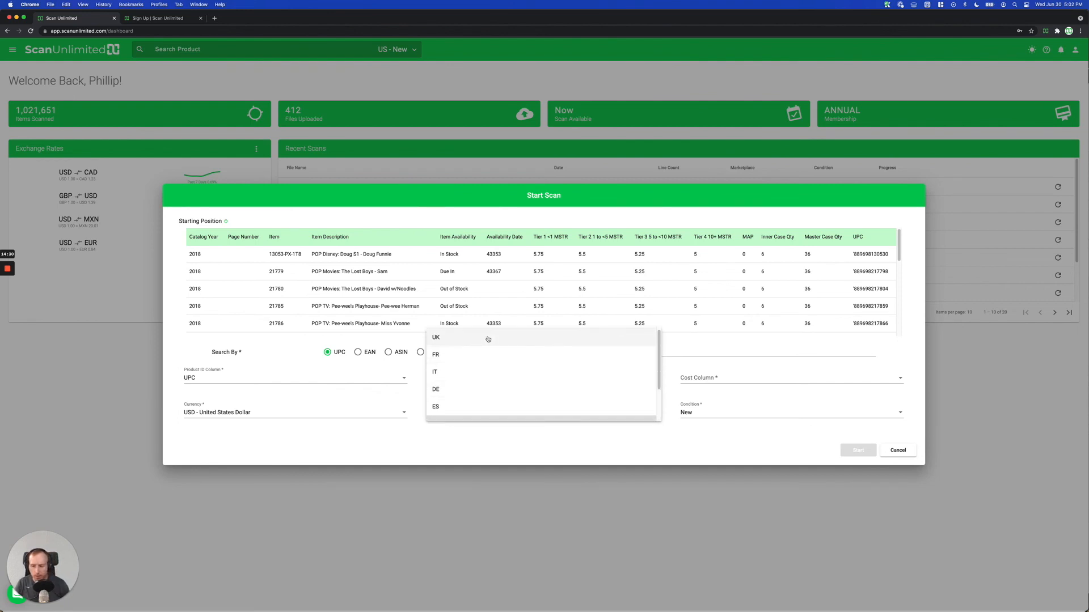
pyautogui.click(488, 339)
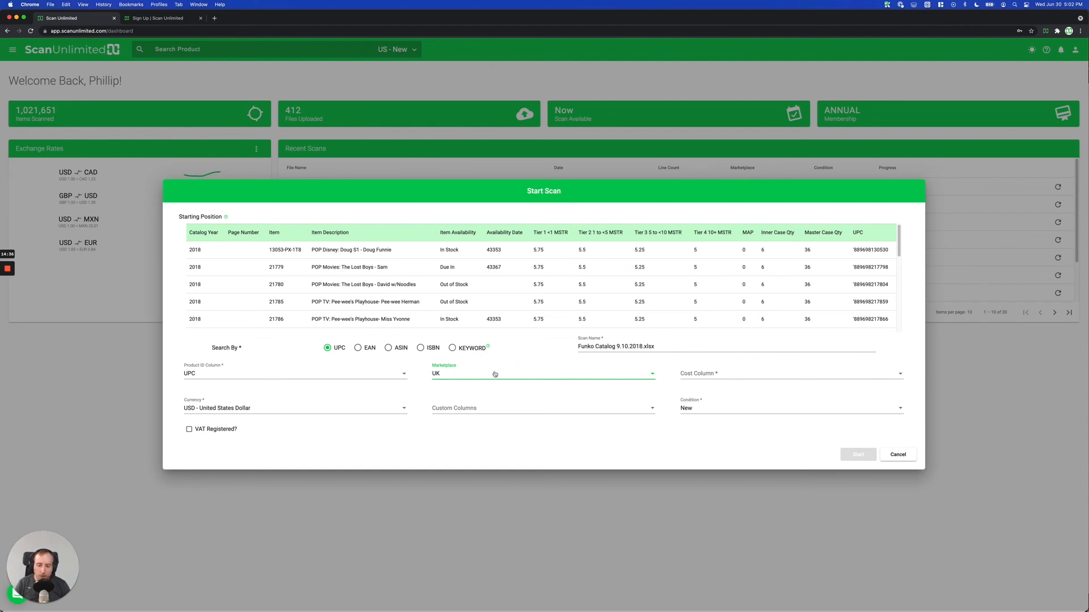
pyautogui.click(203, 432)
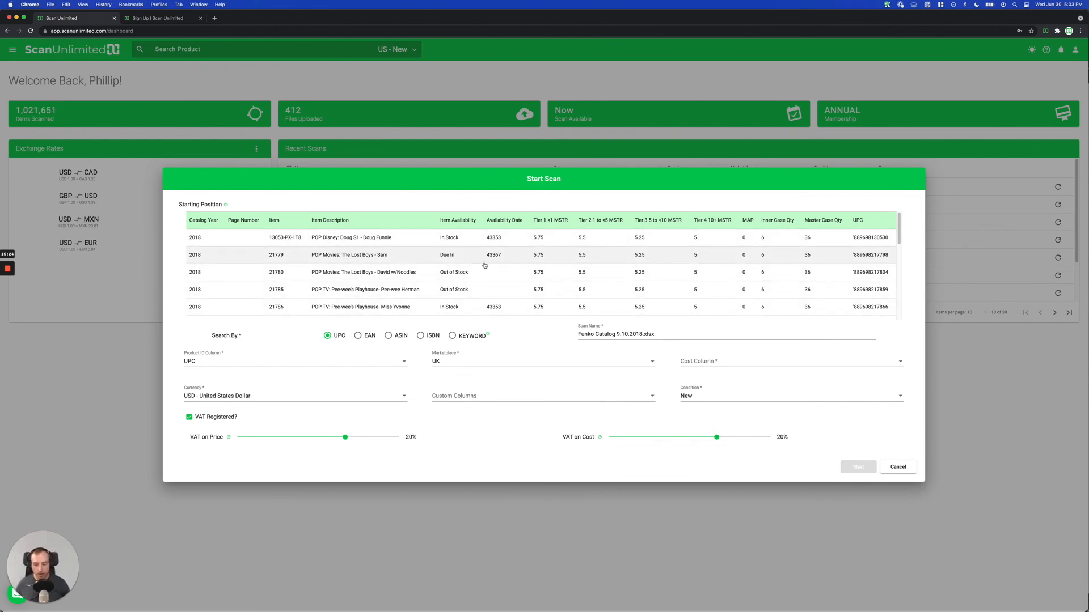
pyautogui.click(202, 418)
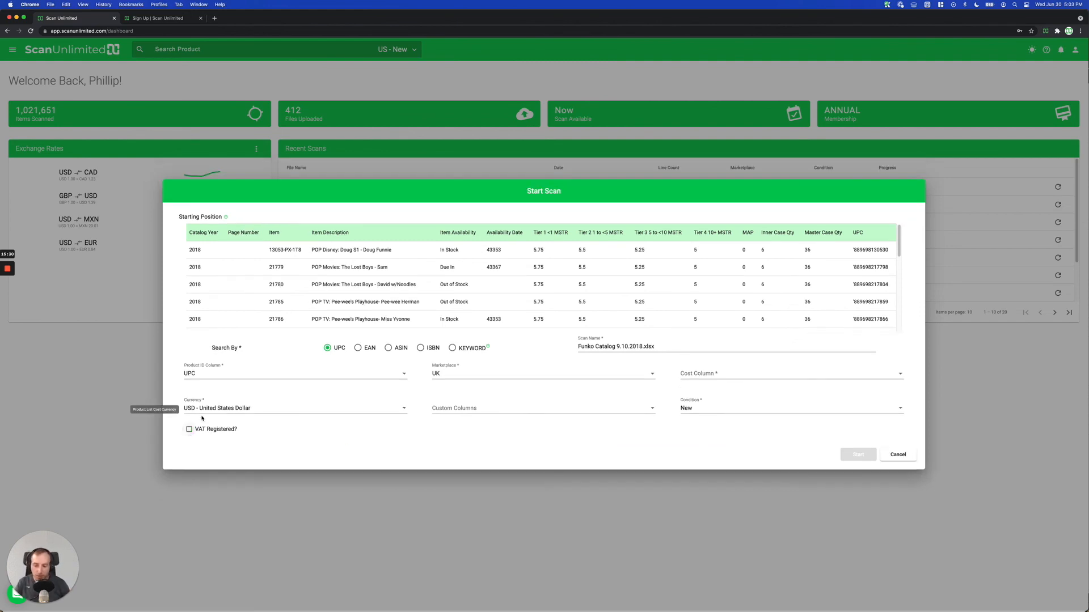
# Set the scan's marketplace back to US.
pyautogui.click(463, 373)
pyautogui.scroll(-3, 466, 416)
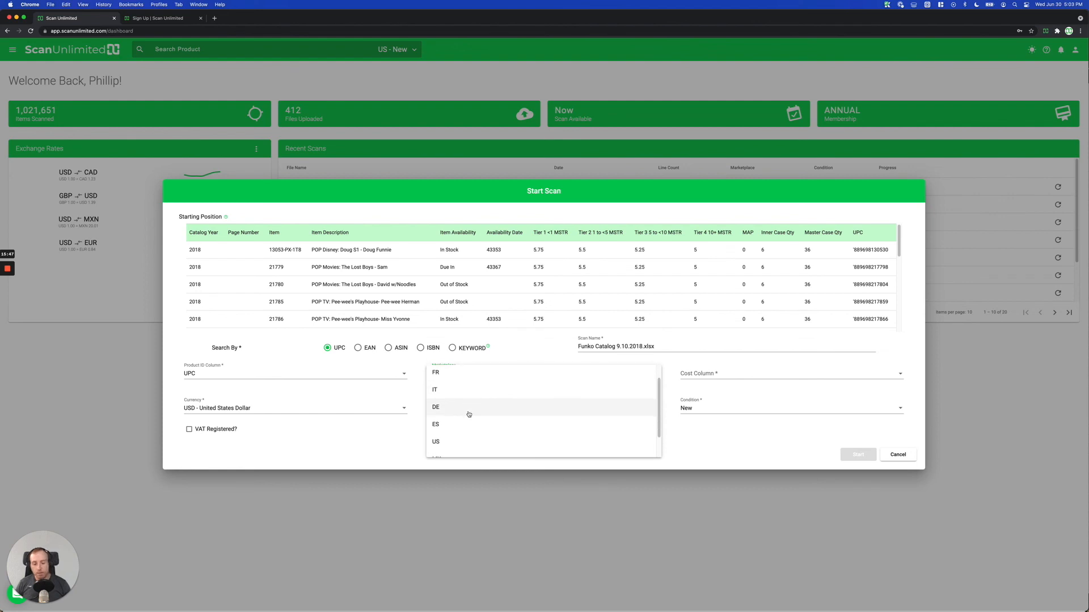
pyautogui.click(453, 440)
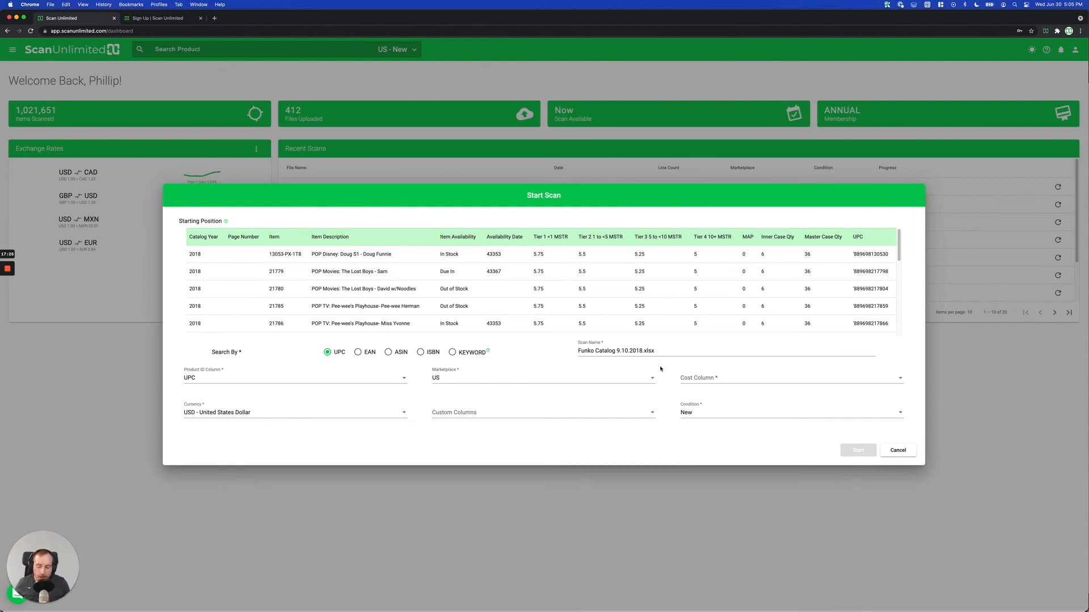
# Choose Tier 4 10+ MSTR as the scan's cost column.
pyautogui.click(717, 379)
pyautogui.scroll(-5, 717, 397)
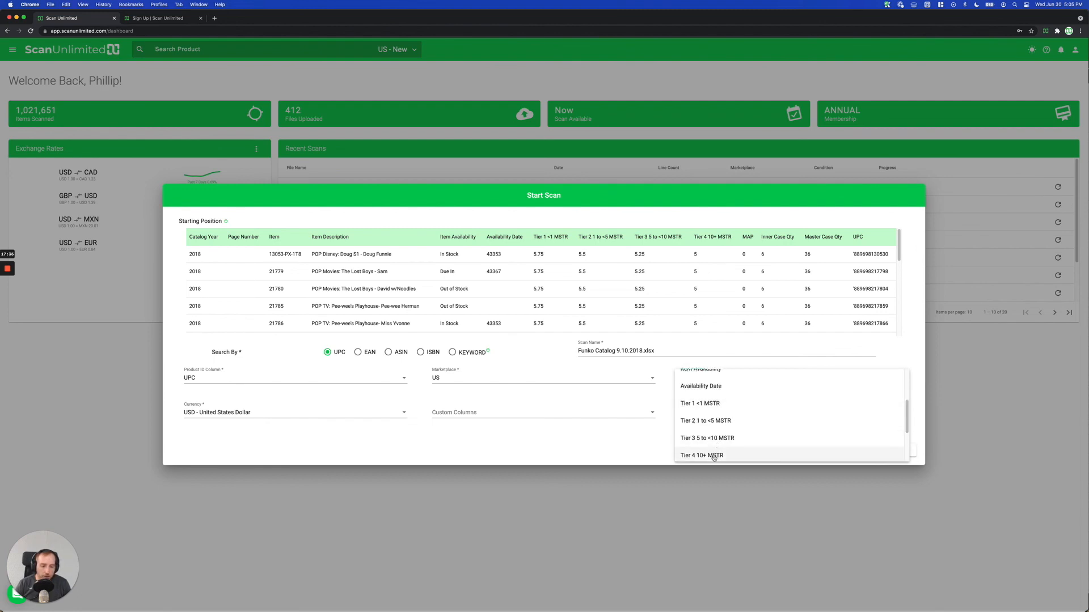
pyautogui.click(713, 456)
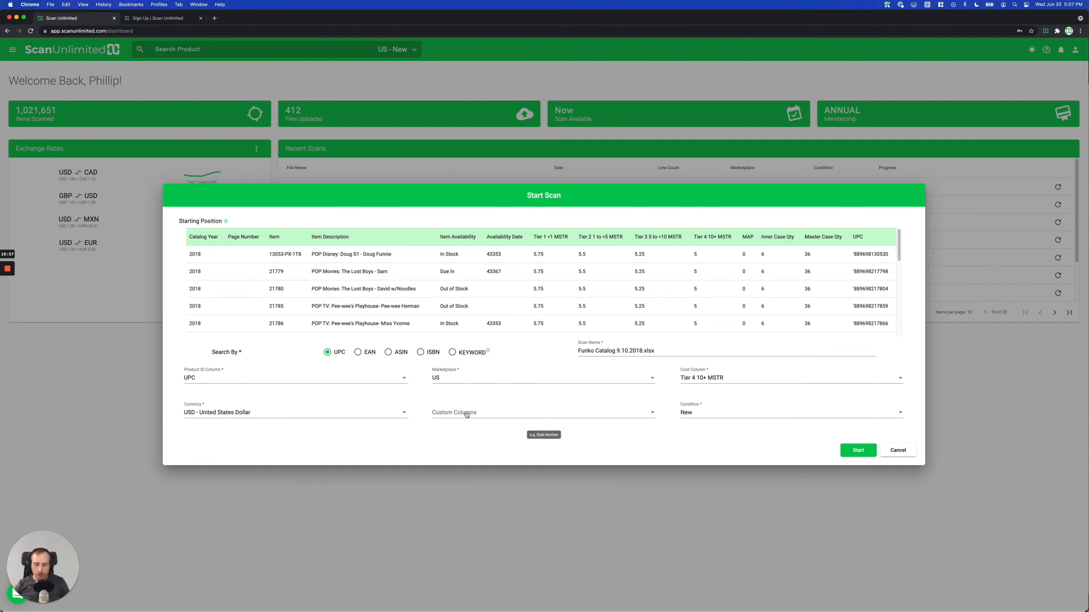
# View the available item conditions and keep New selected for the scan.
pyautogui.click(685, 413)
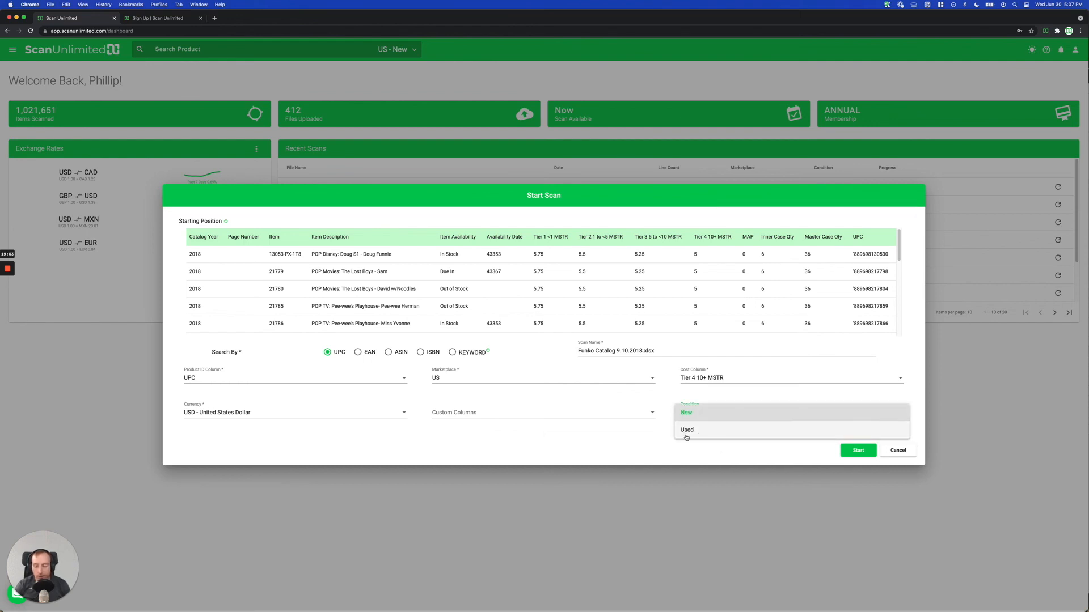
pyautogui.click(690, 408)
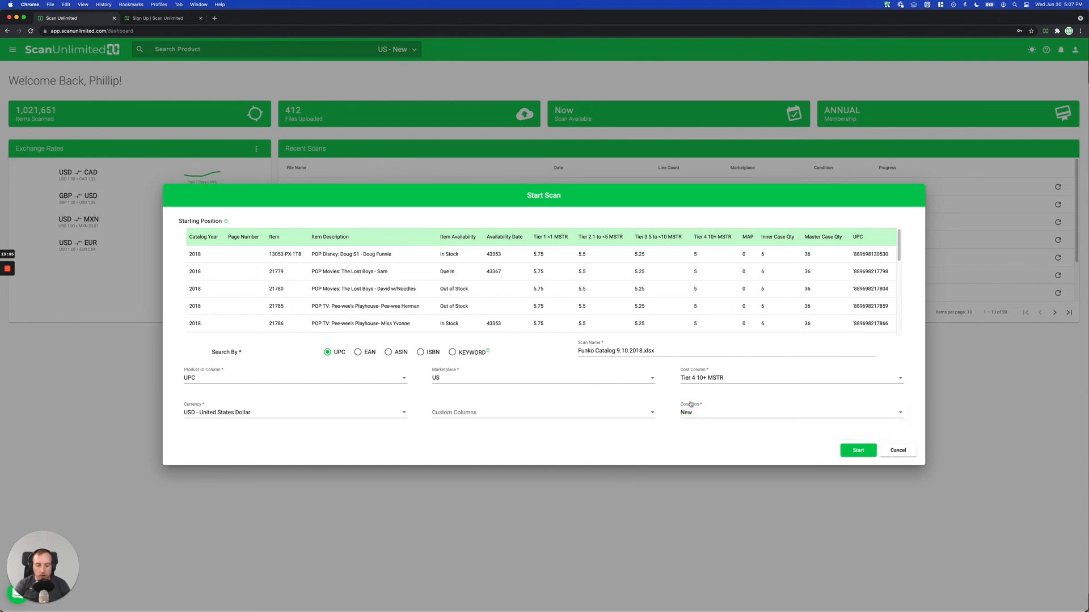
pyautogui.click(711, 414)
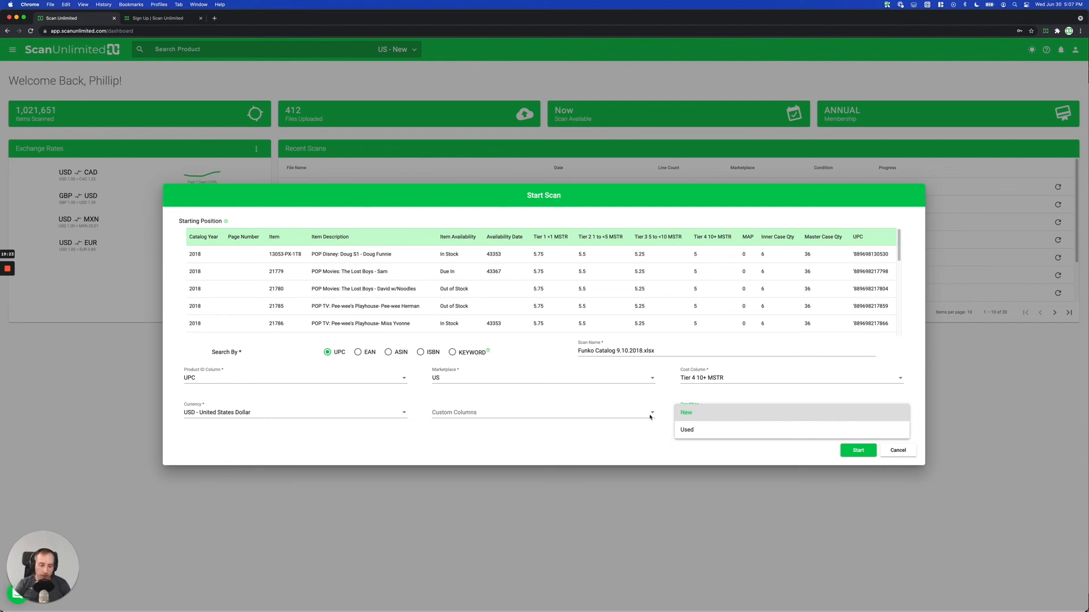
pyautogui.click(702, 413)
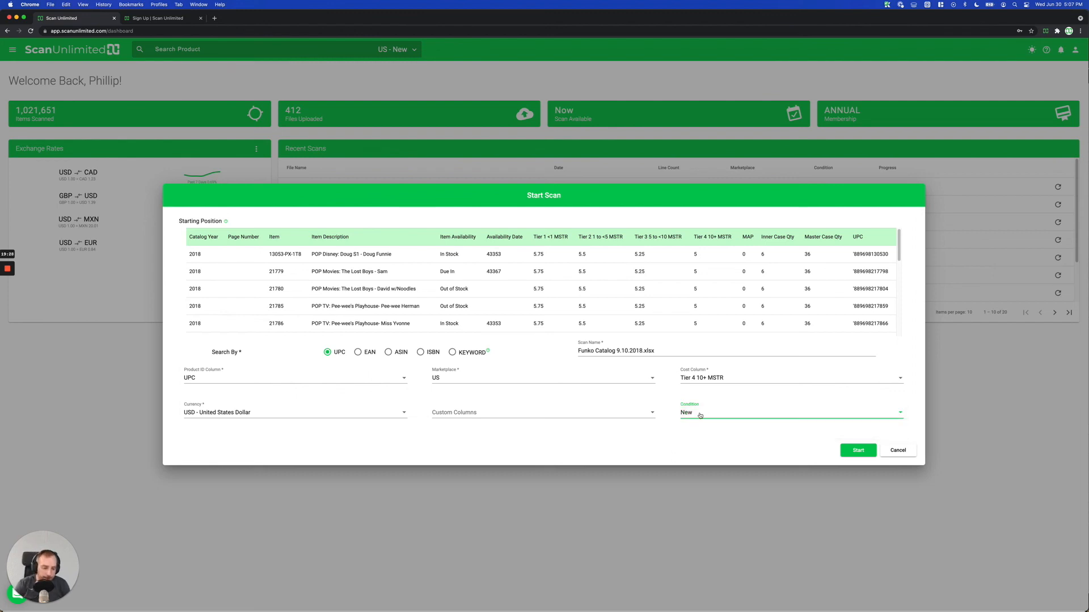
# Add Item and Master Case Qty as the scan's custom columns.
pyautogui.click(495, 414)
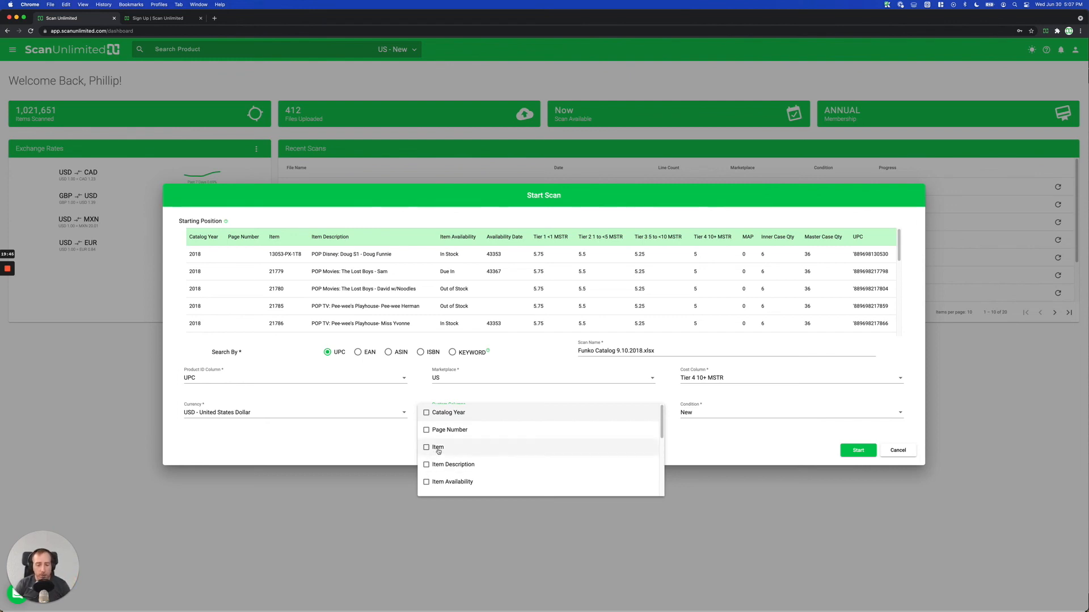
pyautogui.scroll(-5, 453, 443)
pyautogui.scroll(-2, 468, 435)
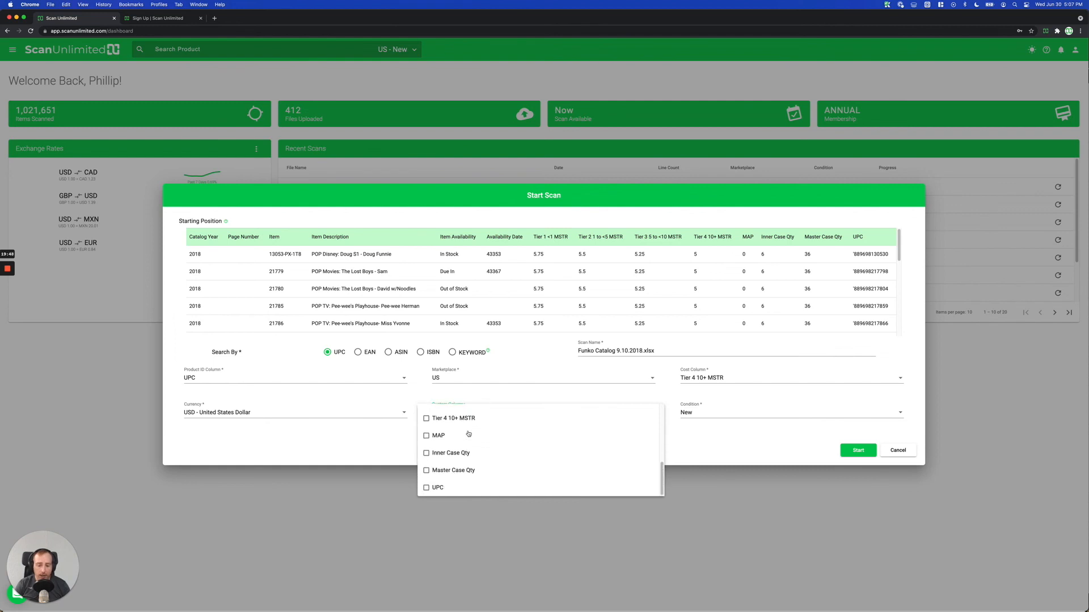
pyautogui.click(455, 477)
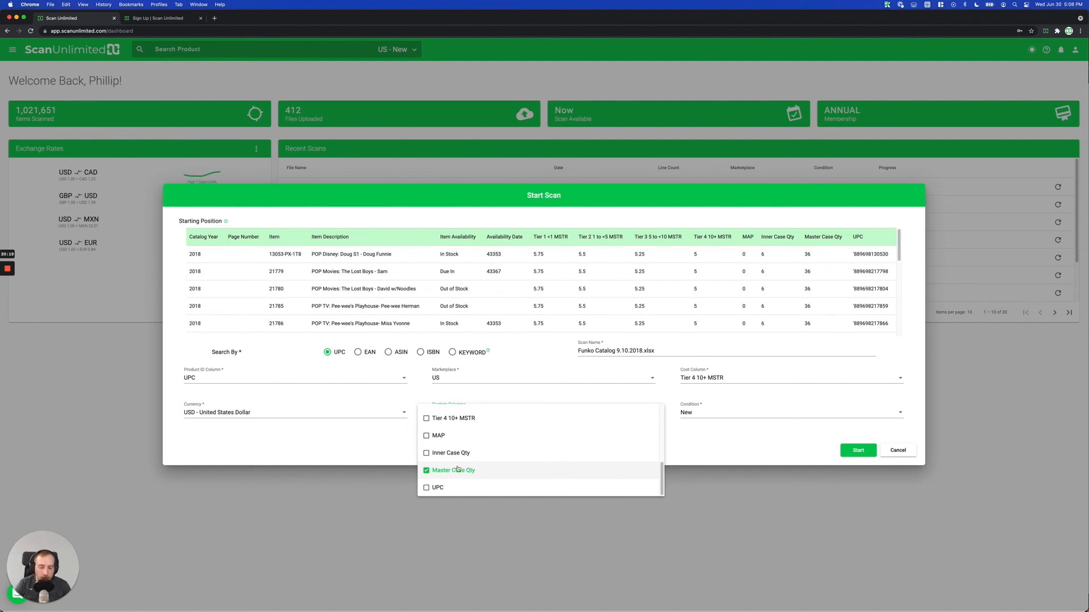
pyautogui.scroll(8, 458, 473)
pyautogui.scroll(-8, 453, 456)
pyautogui.click(731, 453)
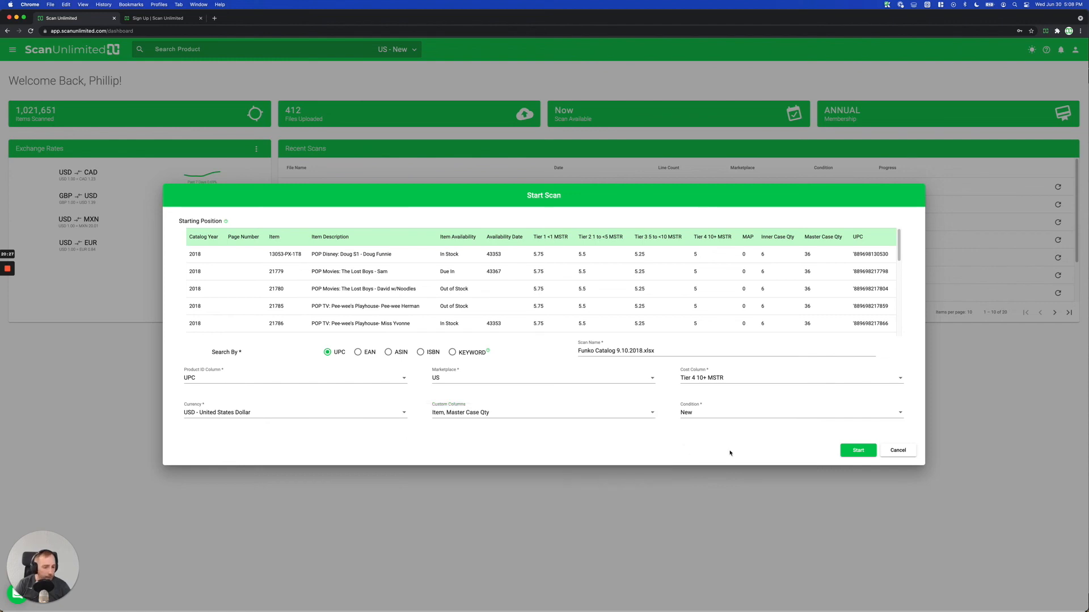
# Rename the scan as Funko Updated June.
pyautogui.click(661, 352)
pyautogui.moveTo(661, 351); pyautogui.dragTo(588, 351)
pyautogui.click(588, 351)
pyautogui.moveTo(595, 352); pyautogui.dragTo(653, 358)
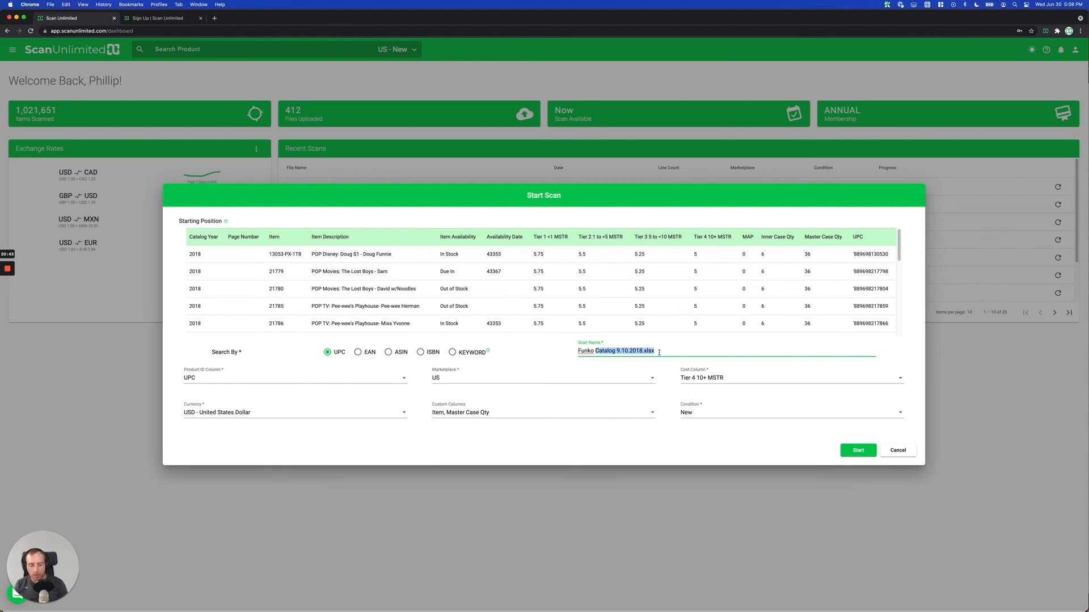
pyautogui.click(658, 352)
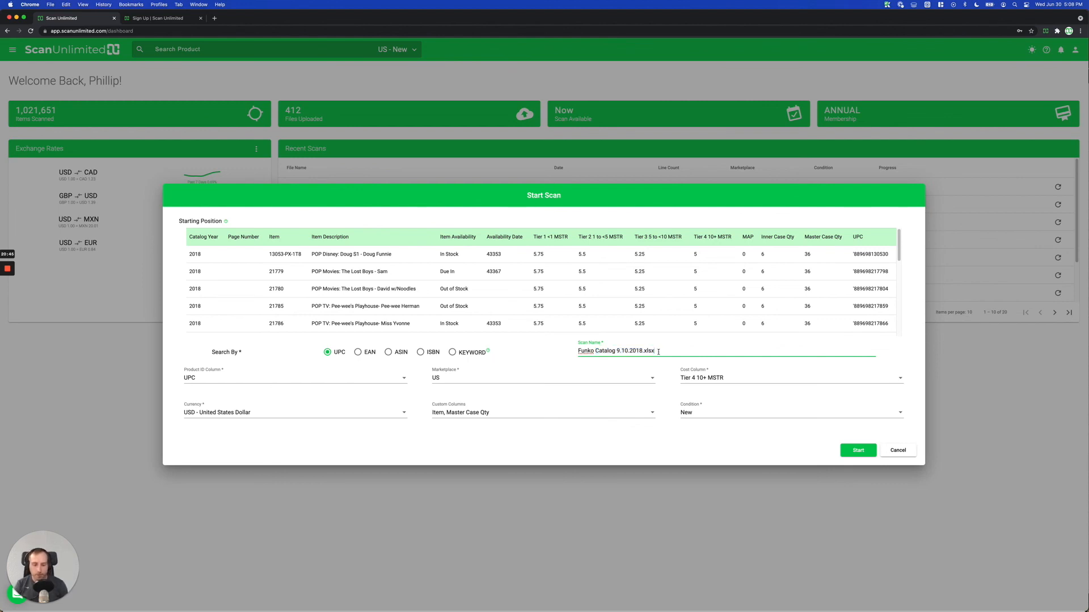
pyautogui.moveTo(595, 351); pyautogui.dragTo(658, 351)
pyautogui.press('BackSpace')
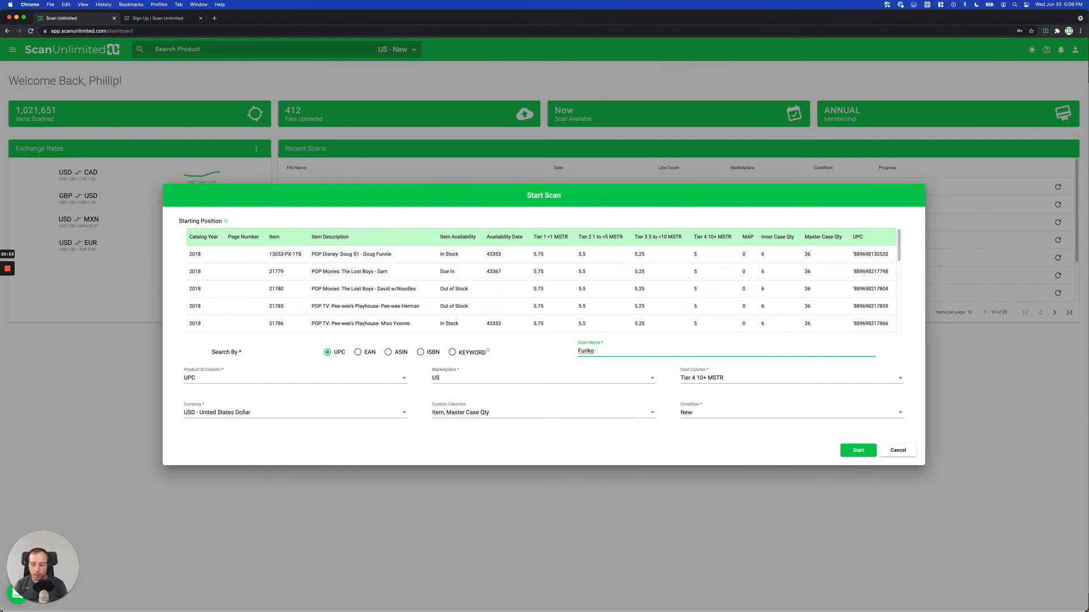
pyautogui.write('Updated June')
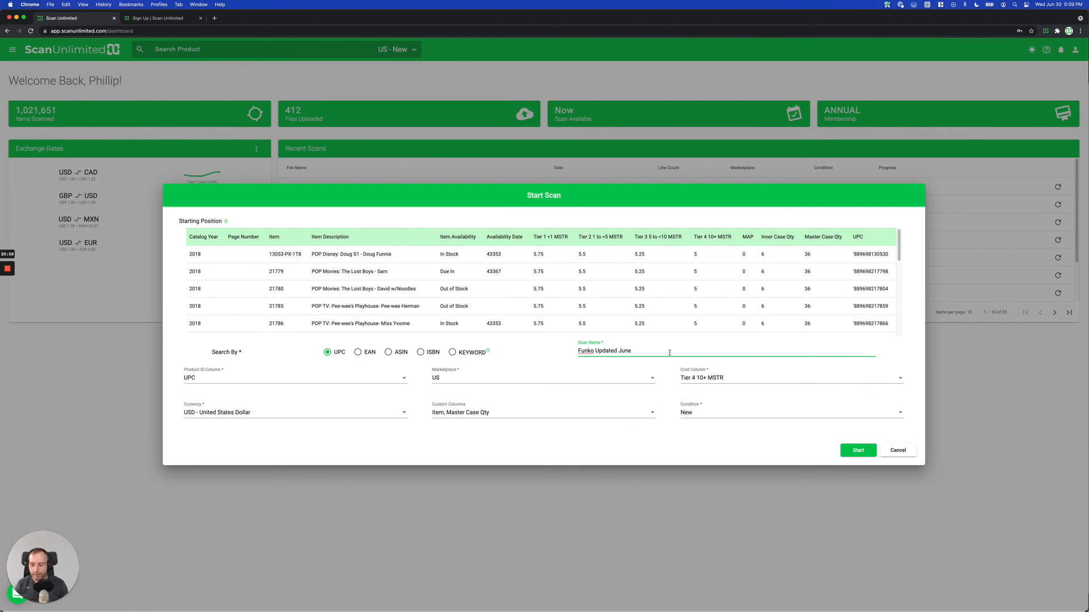
pyautogui.click(661, 451)
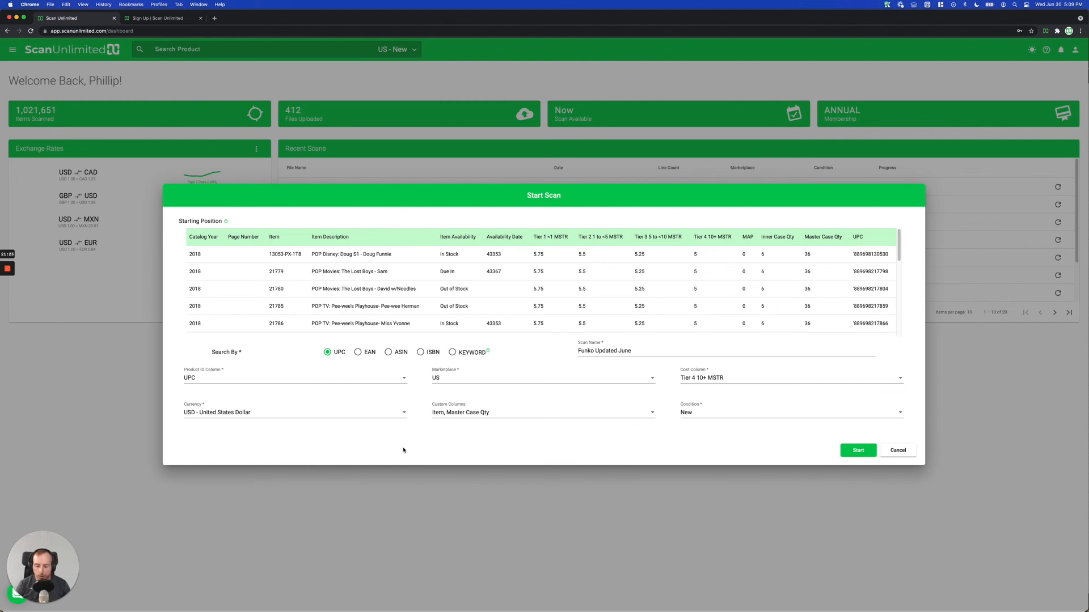
# View the support chat's contact and help options, and close the chat again.
pyautogui.moveTo(27, 565); pyautogui.dragTo(52, 525)
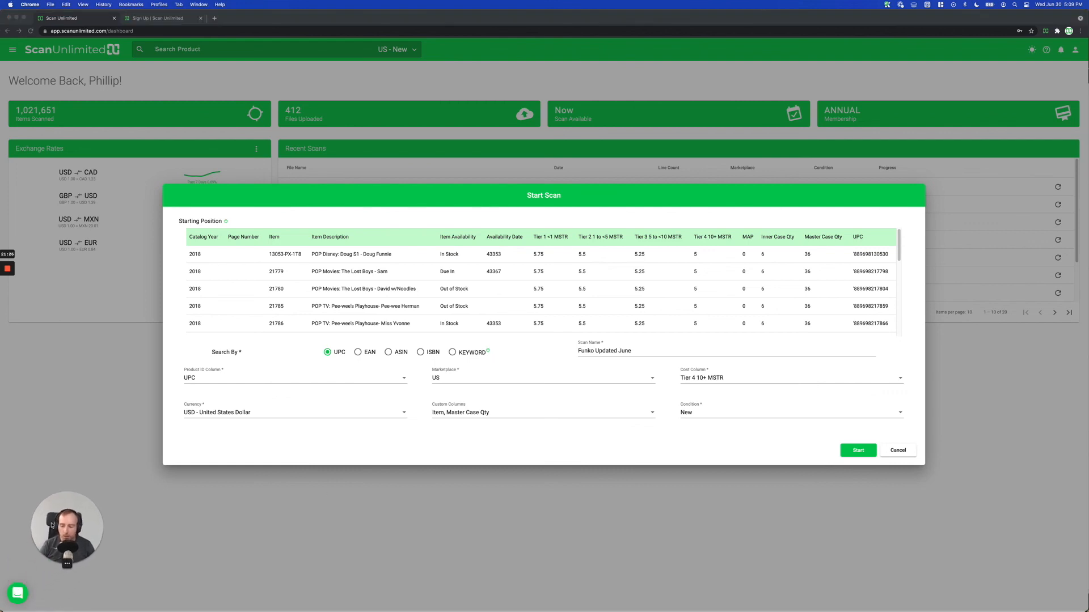
pyautogui.click(14, 596)
pyautogui.click(14, 597)
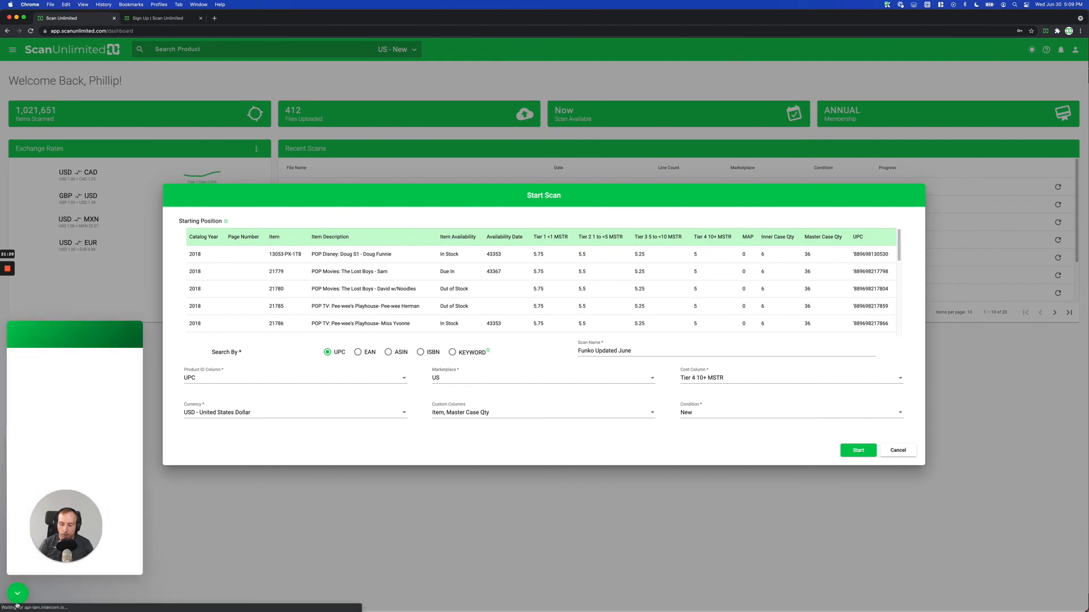
pyautogui.moveTo(60, 539); pyautogui.dragTo(196, 555)
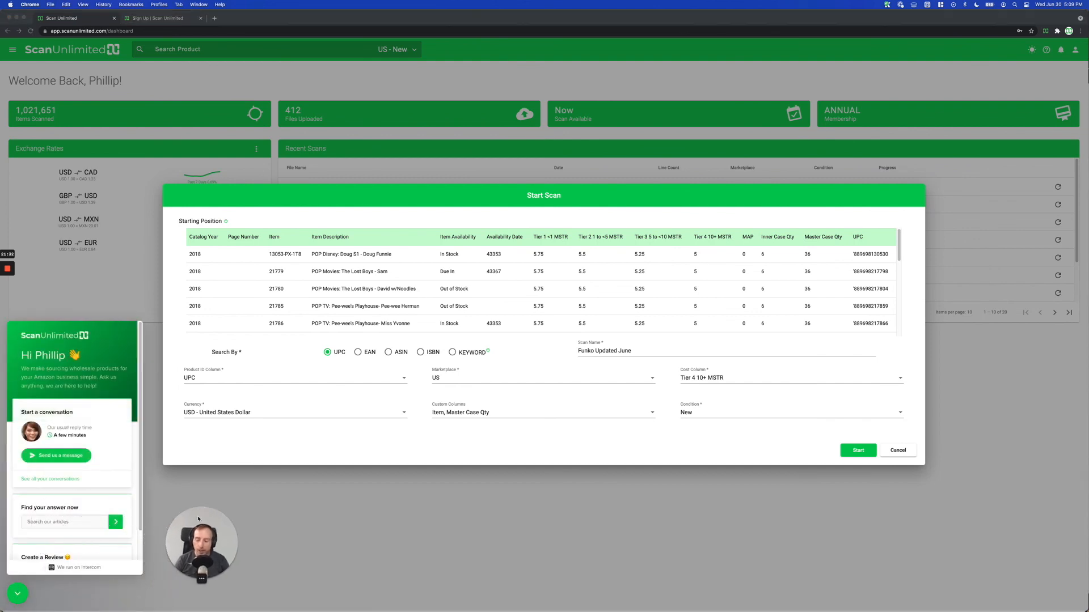
pyautogui.click(1, 589)
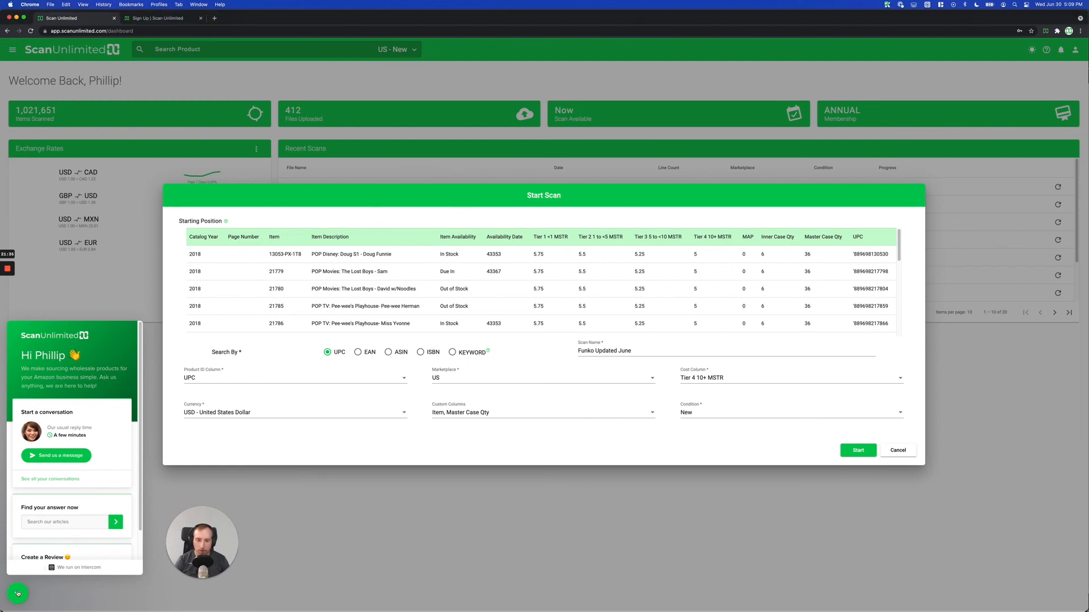
pyautogui.click(17, 594)
pyautogui.moveTo(176, 517); pyautogui.dragTo(36, 546)
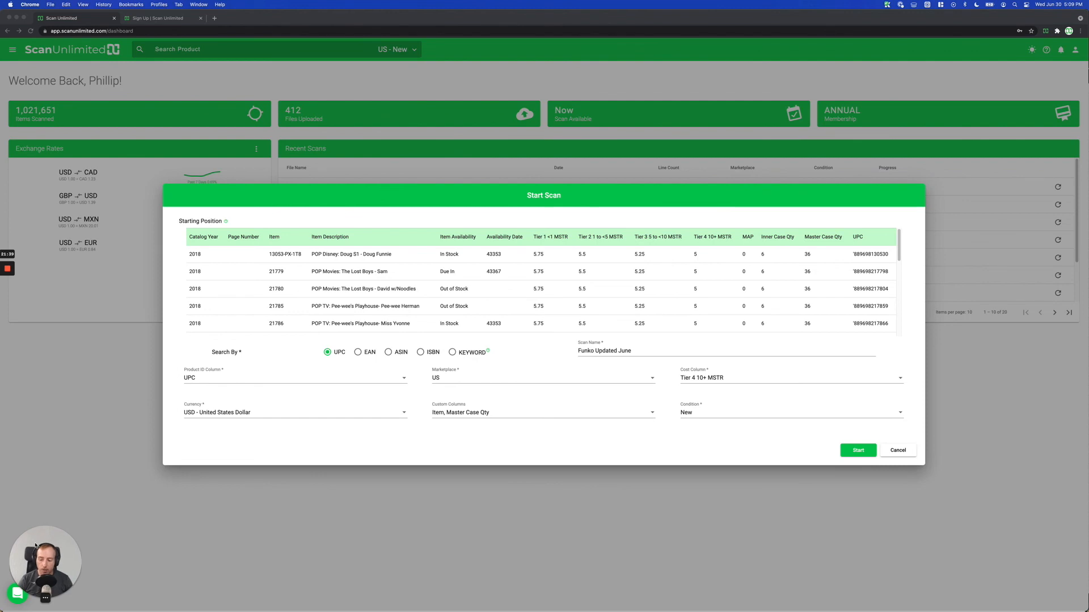
pyautogui.click(654, 466)
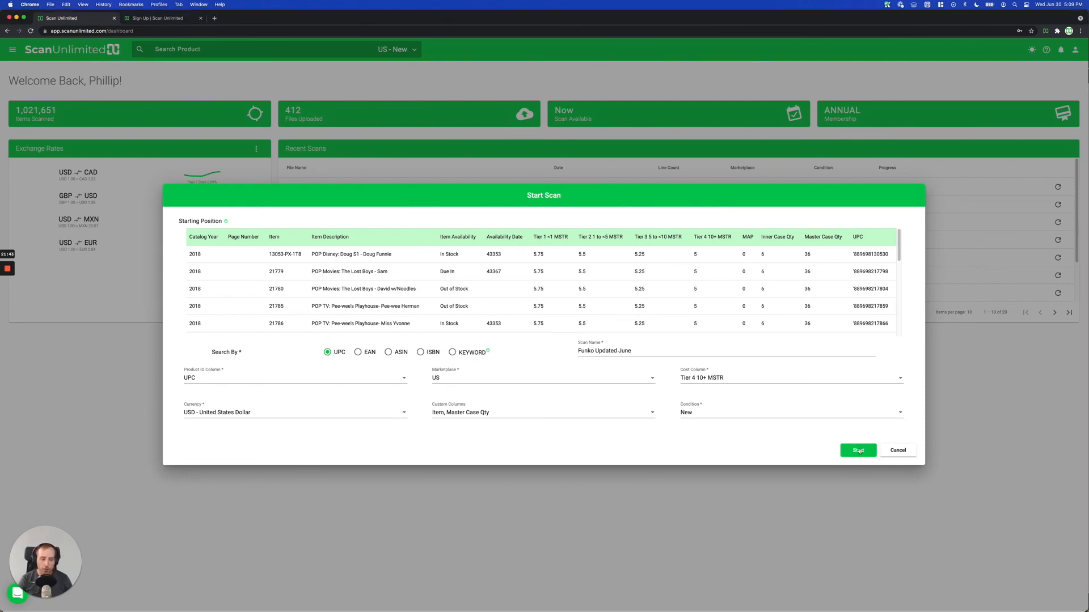
# Start the scan and open the Funko Updated June results from the list of scans.
pyautogui.click(859, 451)
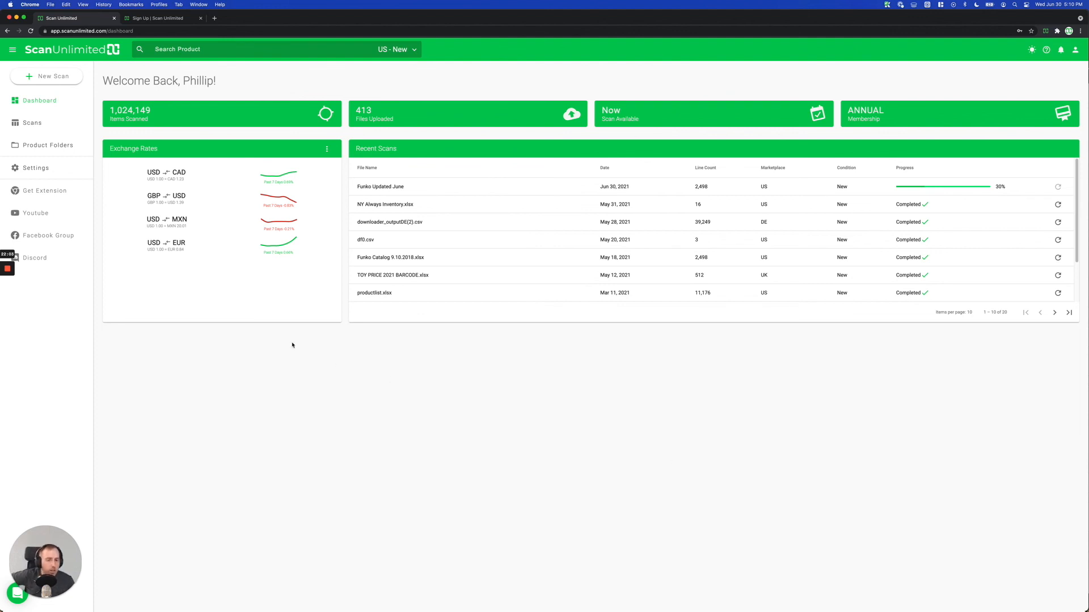
pyautogui.click(30, 122)
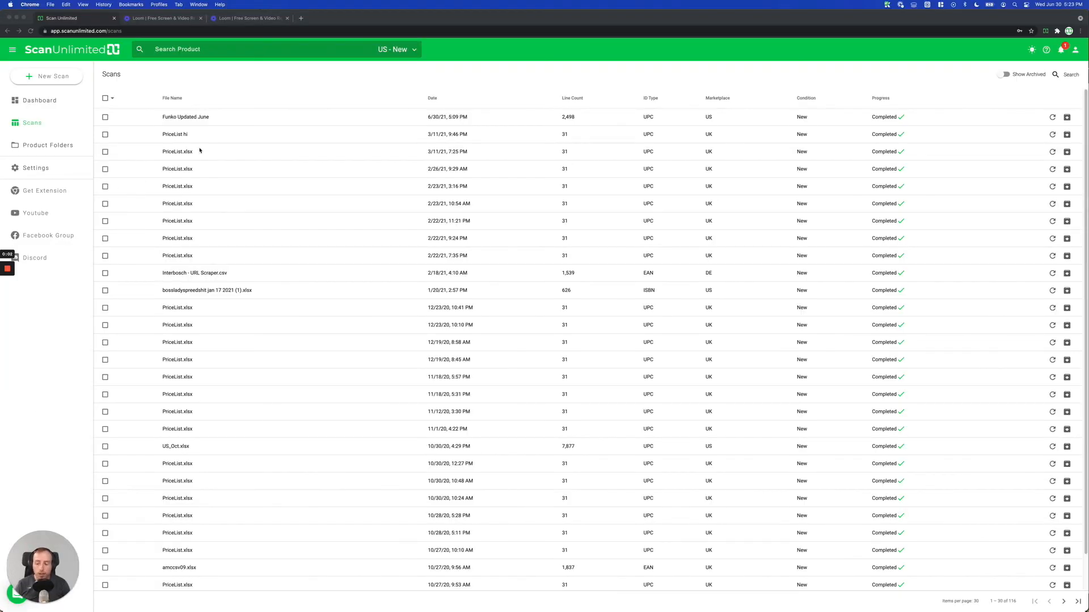
pyautogui.click(46, 381)
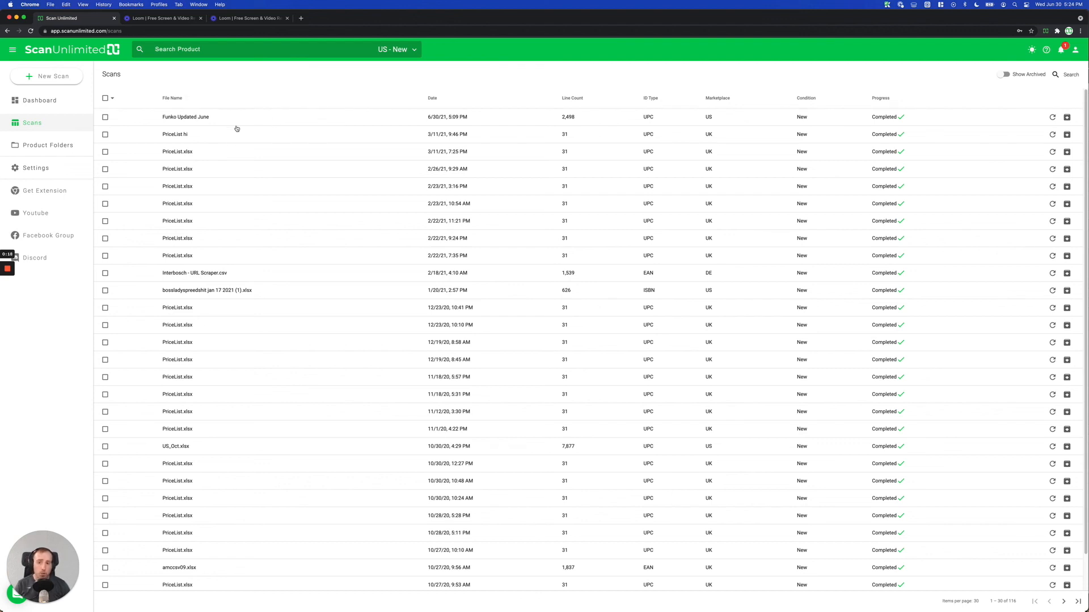
pyautogui.click(196, 117)
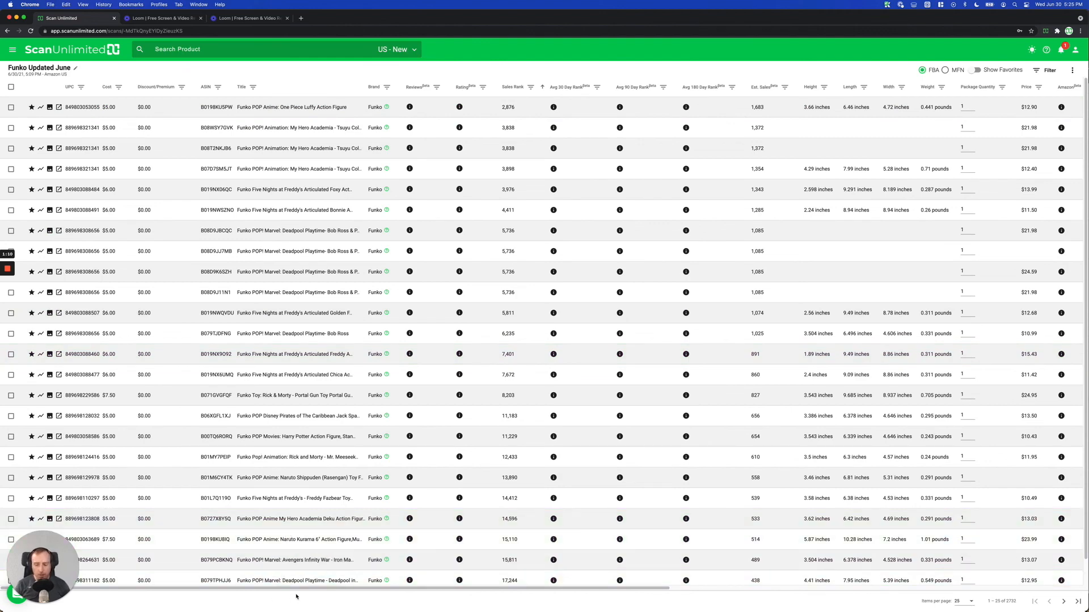
# Review all result columns, and view the Amazon listing of the One Piece Luffy figure before returning to the scan results.
pyautogui.moveTo(288, 591); pyautogui.dragTo(736, 610)
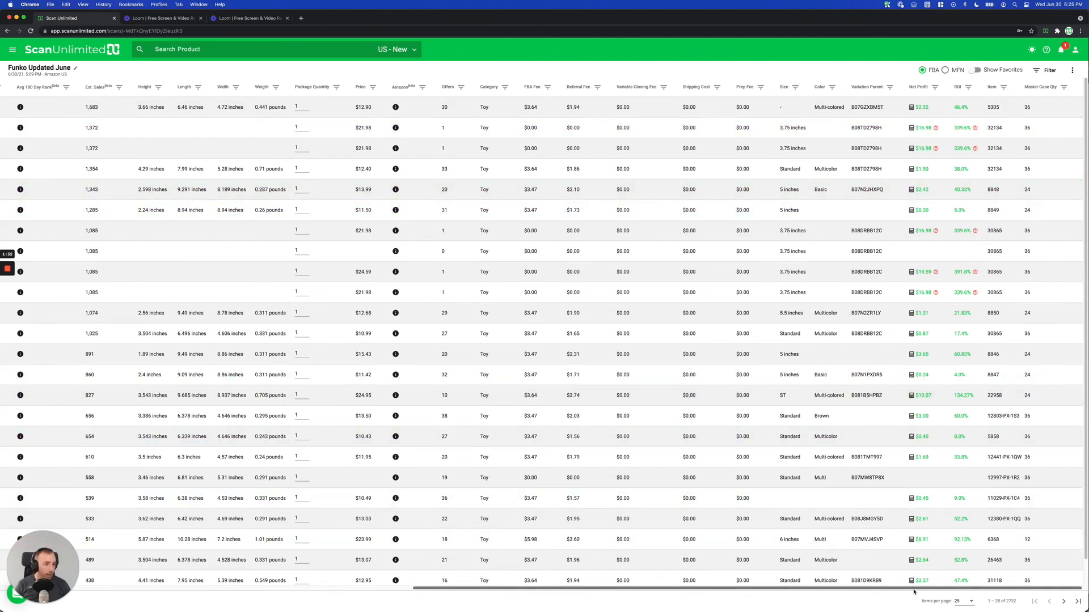
pyautogui.moveTo(914, 592); pyautogui.dragTo(459, 560)
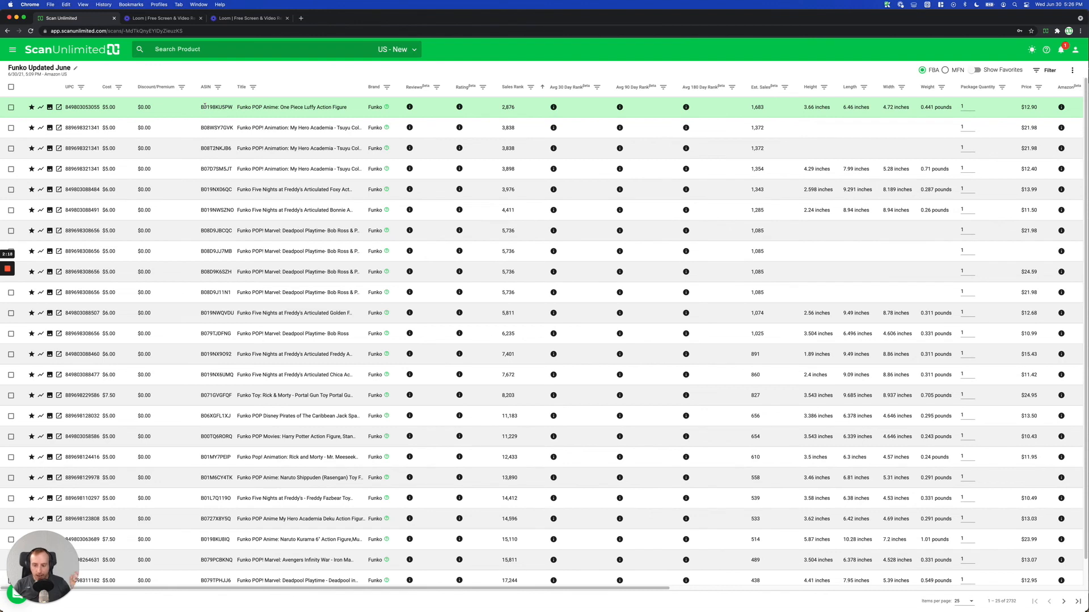
pyautogui.click(261, 110)
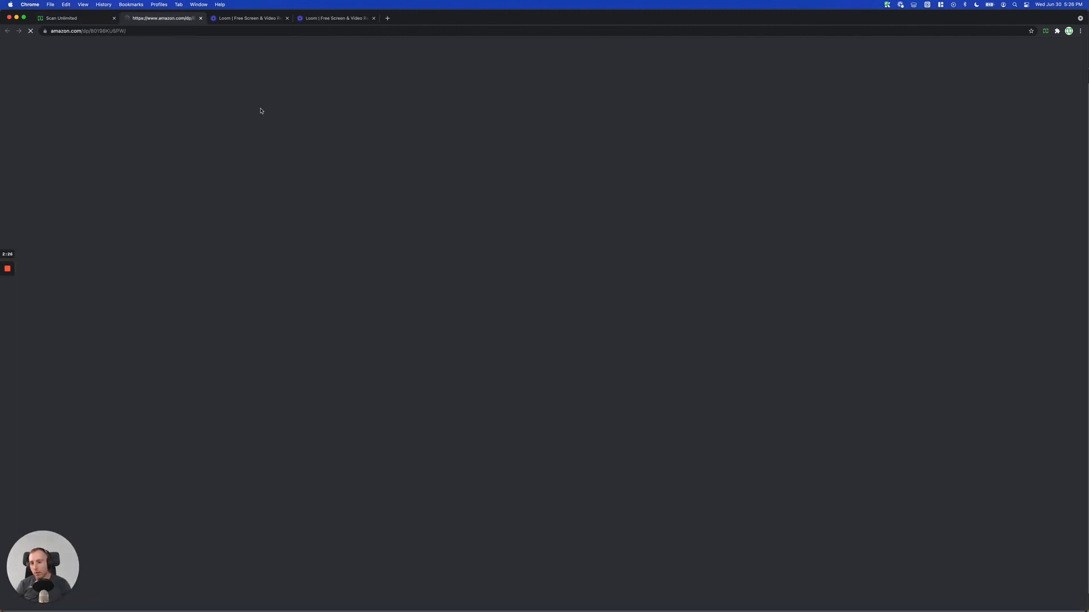
pyautogui.click(72, 18)
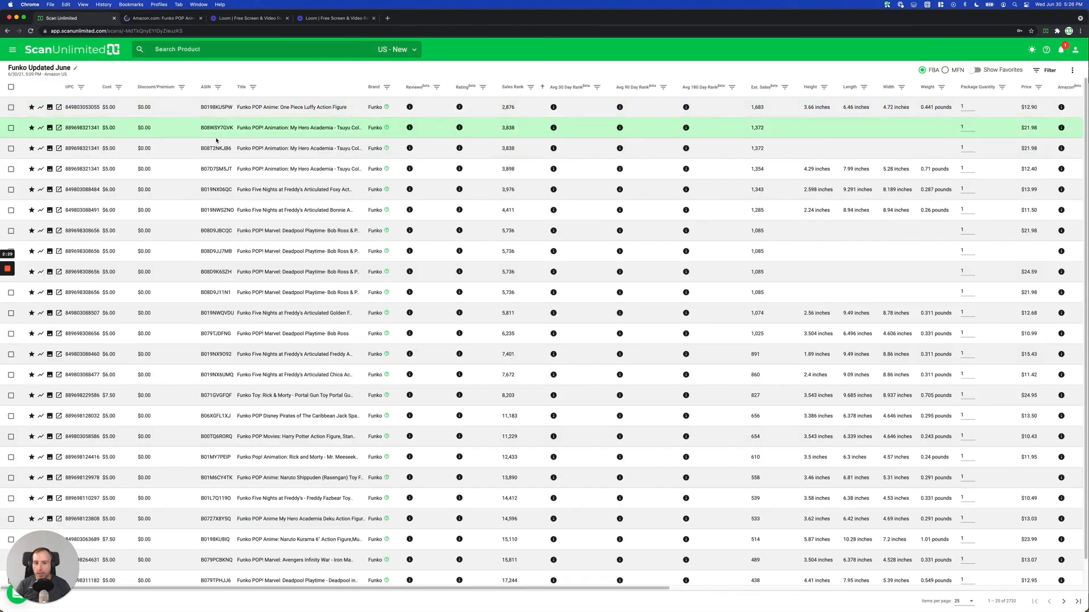
pyautogui.click(278, 108)
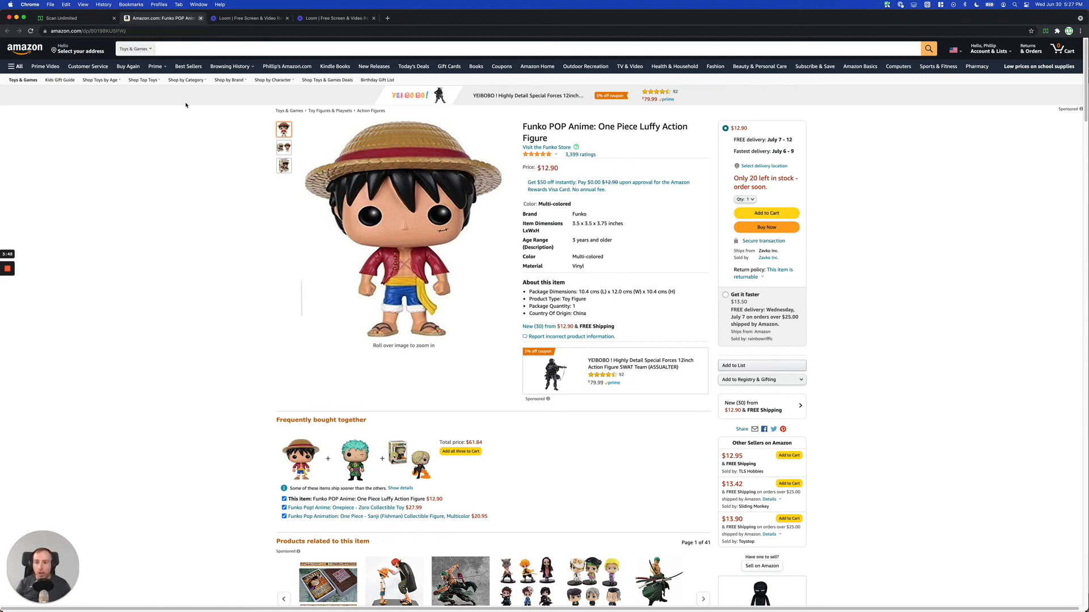
pyautogui.click(199, 19)
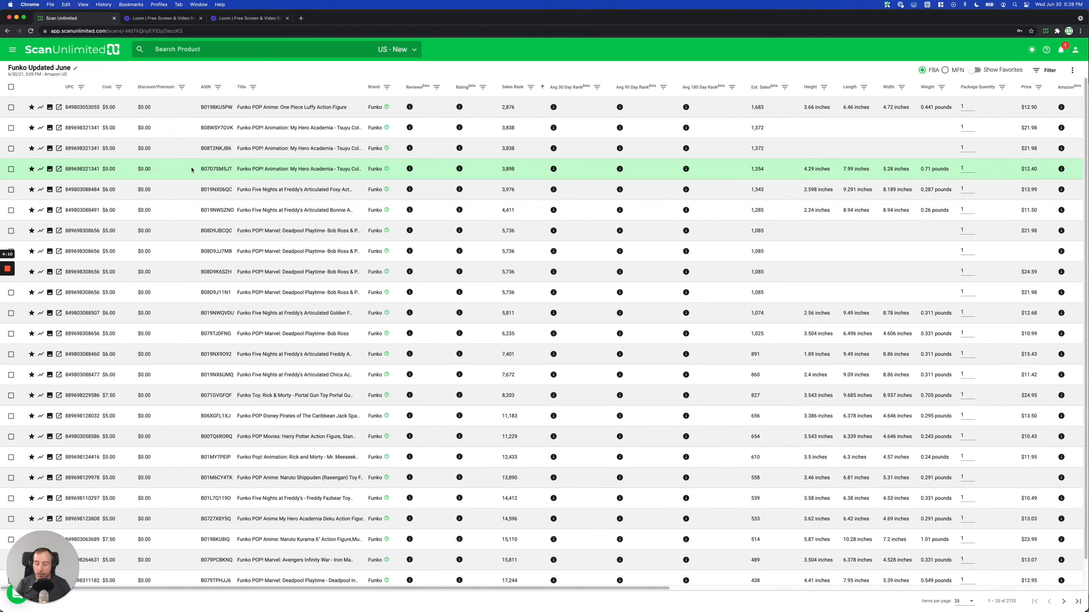
# Expand the side navigation and view the Title column's filter options without adding a filter.
pyautogui.click(14, 50)
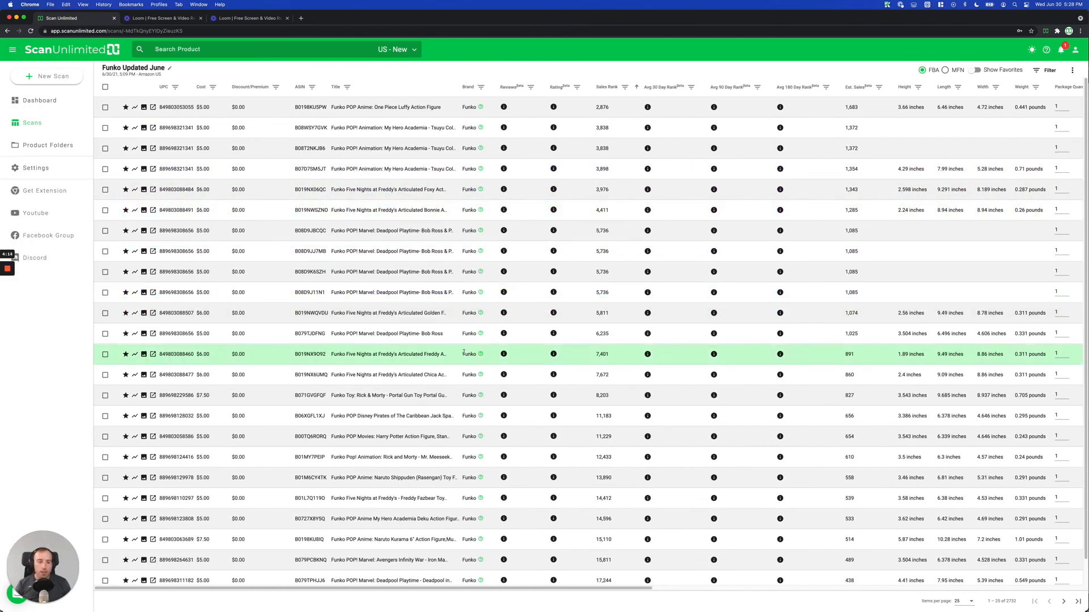
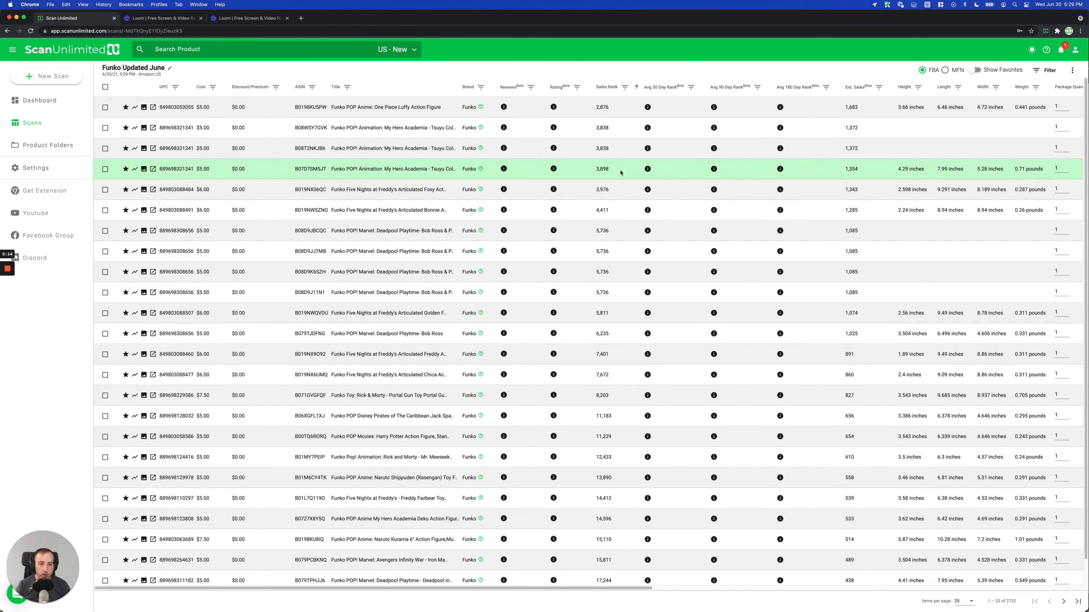
pyautogui.click(347, 88)
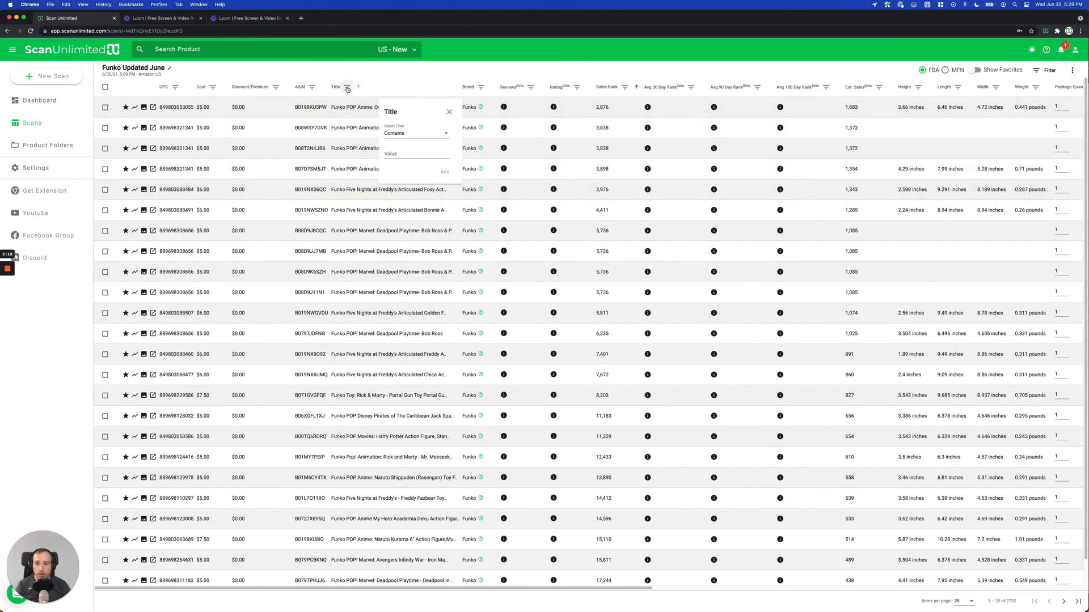
pyautogui.click(449, 112)
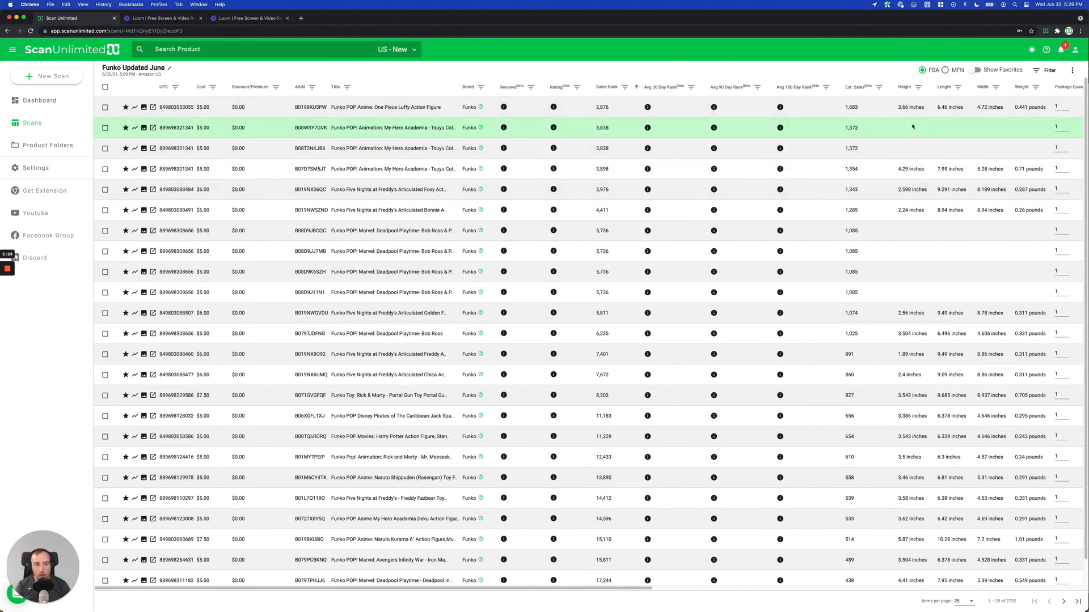
# Open the scan filters, look through the available fields, and add a Profit filter for values greater than $2.
pyautogui.click(1047, 69)
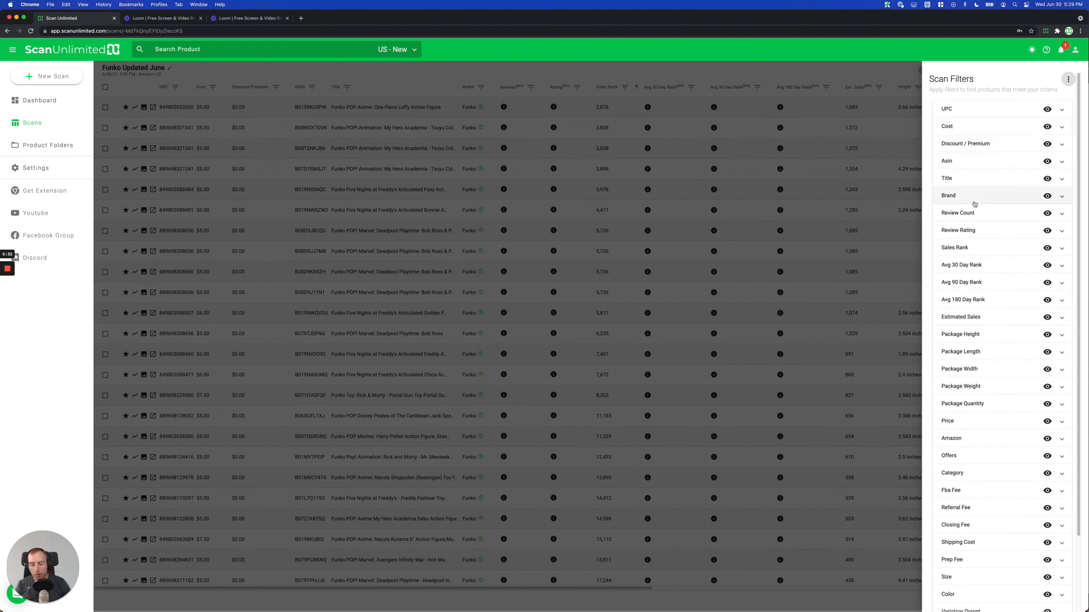
pyautogui.scroll(-2, 989, 263)
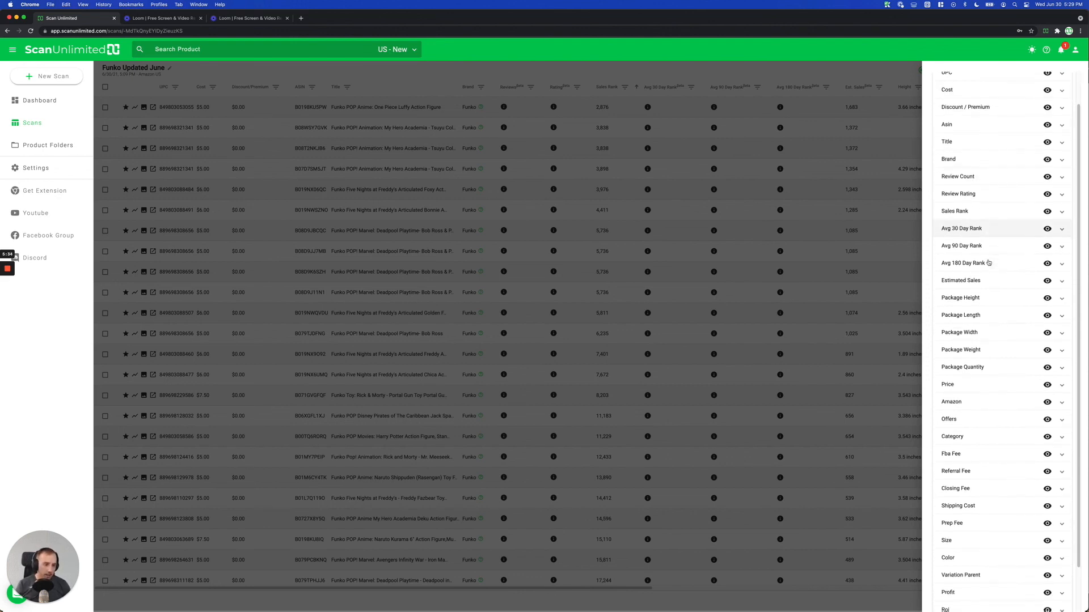
pyautogui.scroll(-3, 967, 366)
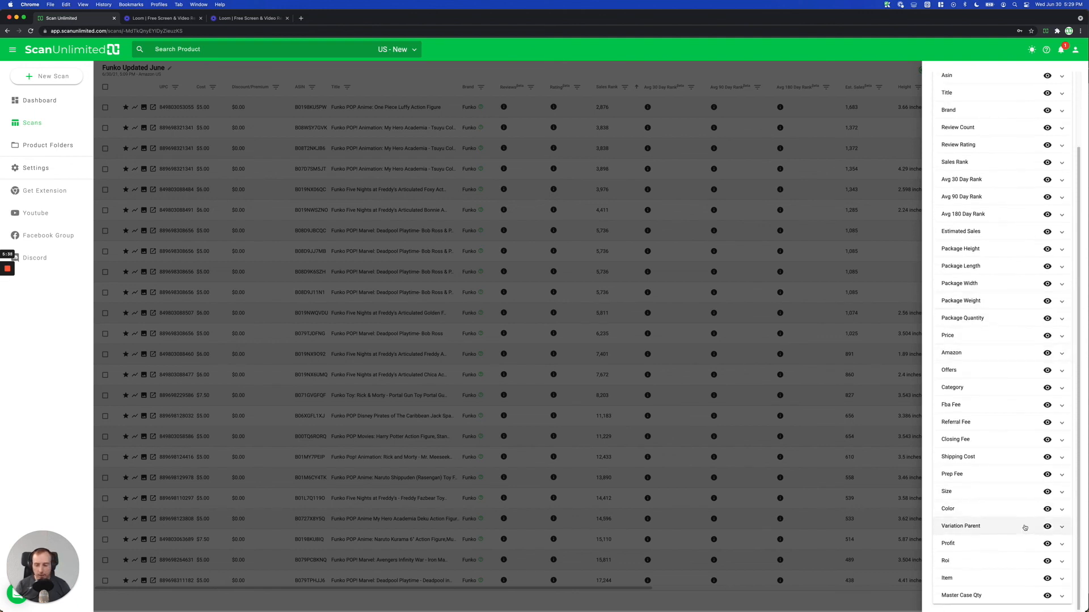
pyautogui.scroll(4, 1001, 482)
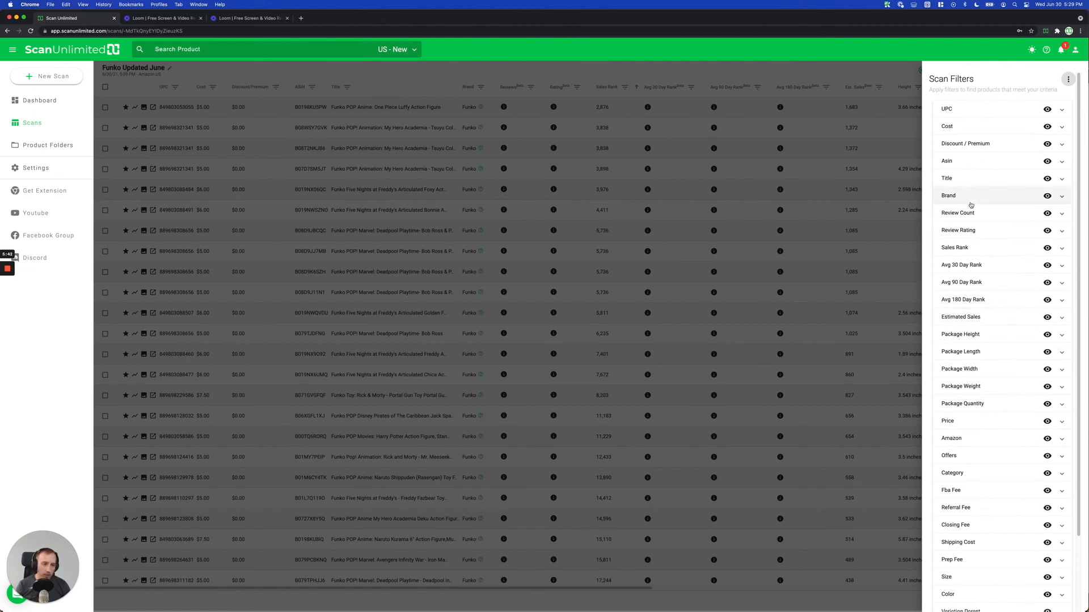
pyautogui.scroll(-4, 1006, 379)
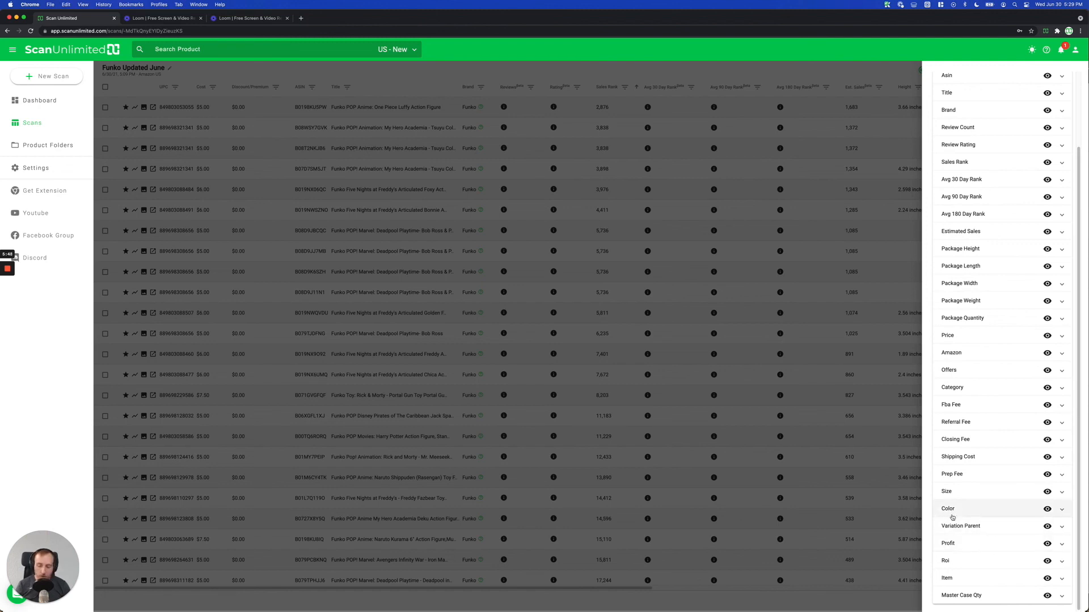
pyautogui.click(979, 549)
pyautogui.scroll(-1, 970, 559)
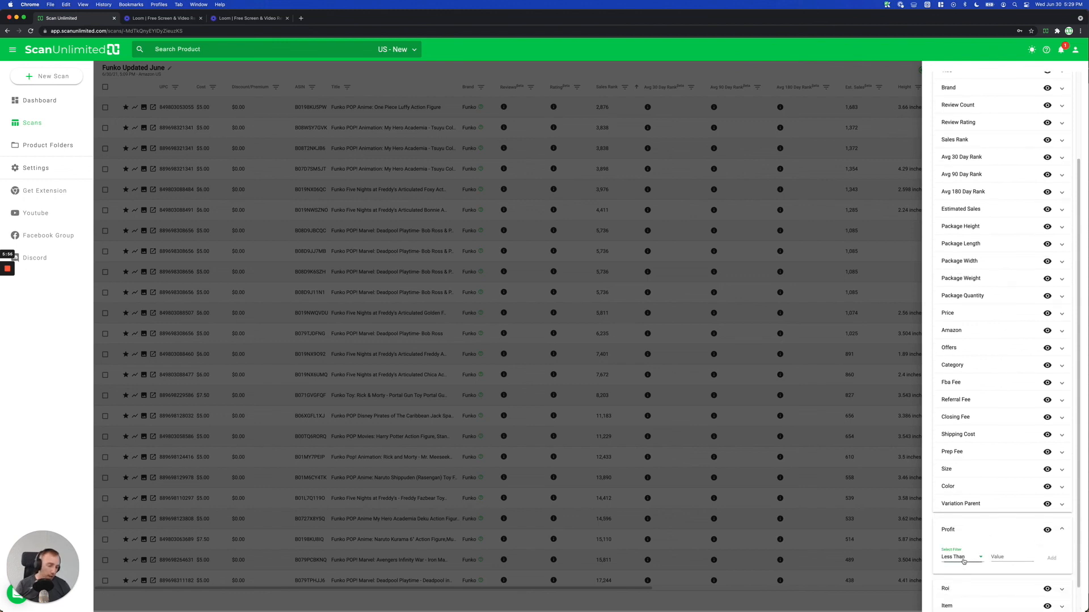
pyautogui.click(964, 559)
pyautogui.click(964, 504)
pyautogui.click(1011, 556)
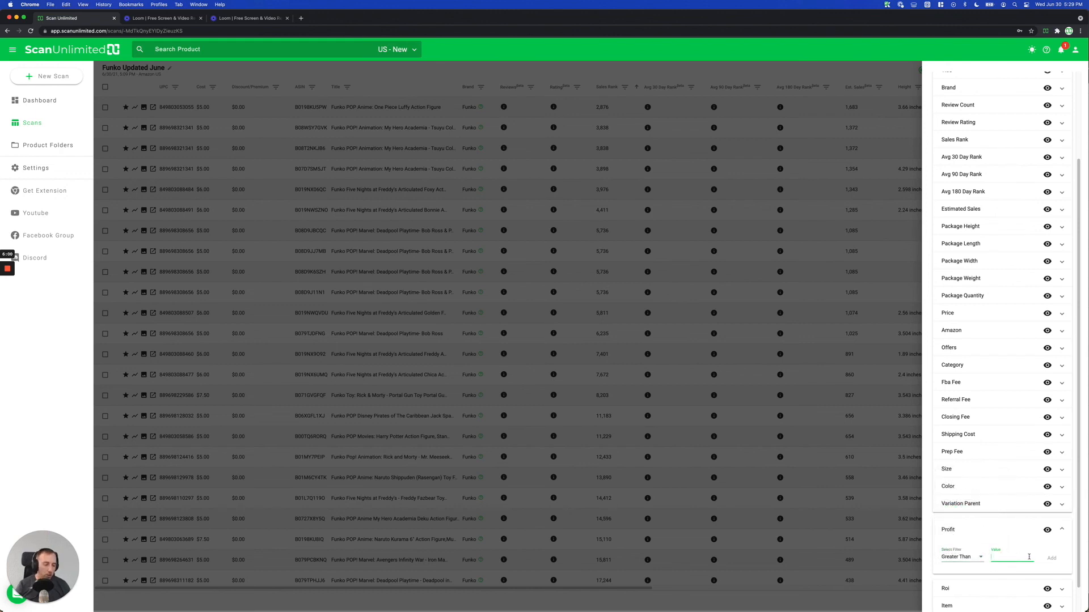
pyautogui.write('2')
pyautogui.click(1050, 559)
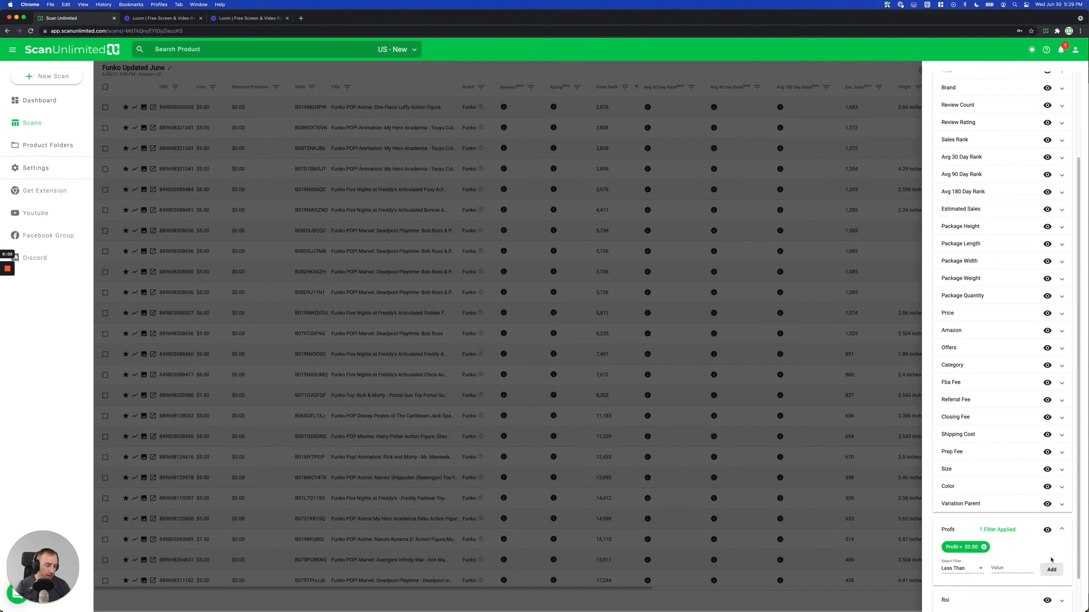
# Add a Sales Rank filter for values less than 50000.
pyautogui.scroll(-1, 997, 560)
pyautogui.scroll(3, 998, 544)
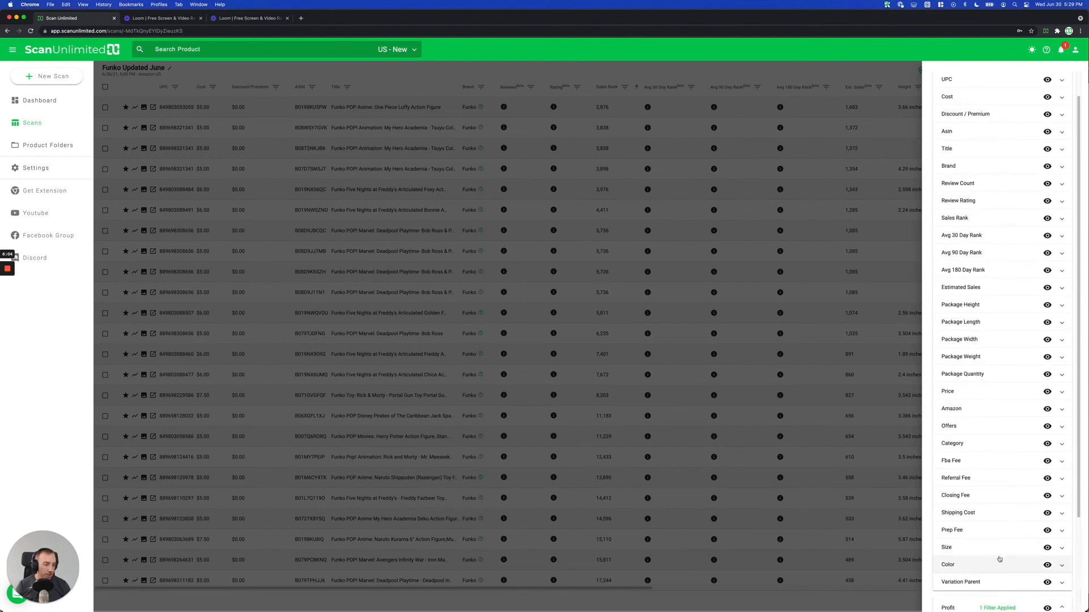
pyautogui.click(1001, 219)
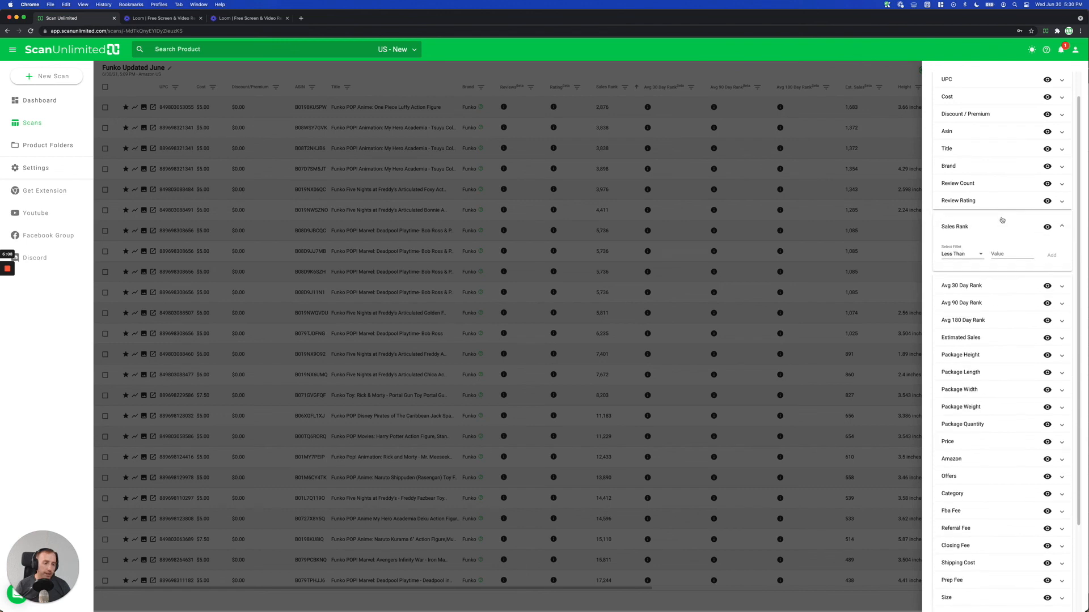
pyautogui.click(956, 256)
pyautogui.click(960, 259)
pyautogui.click(1006, 251)
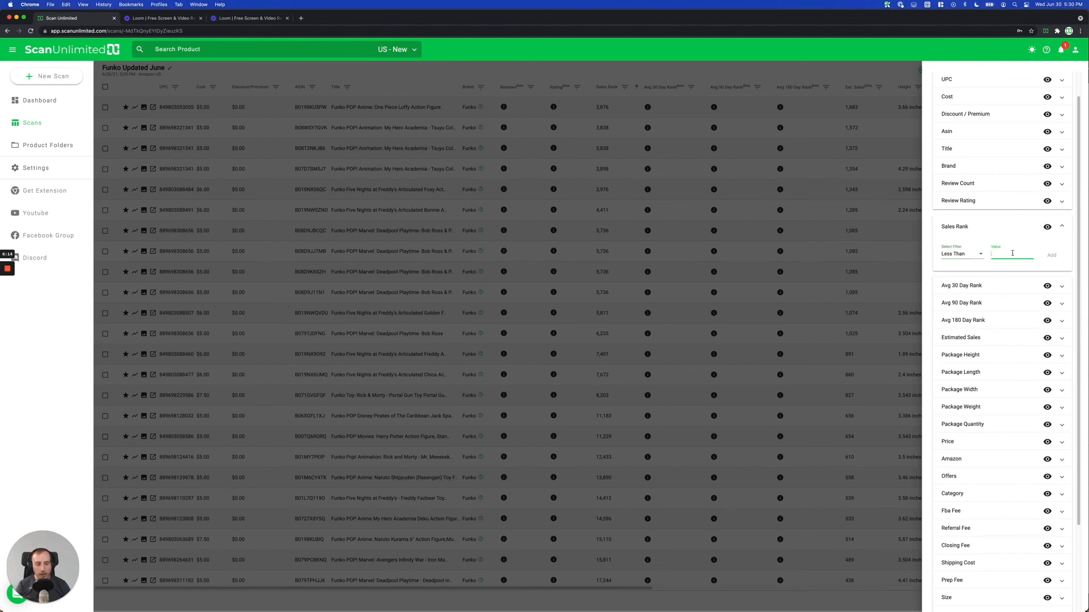
pyautogui.write('50000')
pyautogui.click(1051, 256)
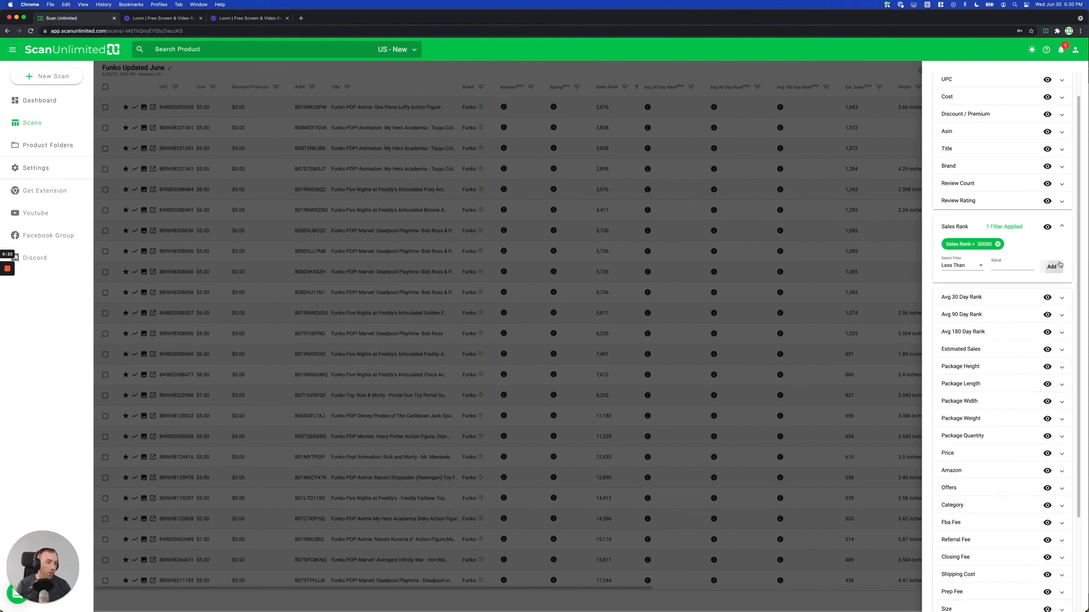
# Add a second Sales Rank filter that excludes products with a rank equal to 0.
pyautogui.click(969, 270)
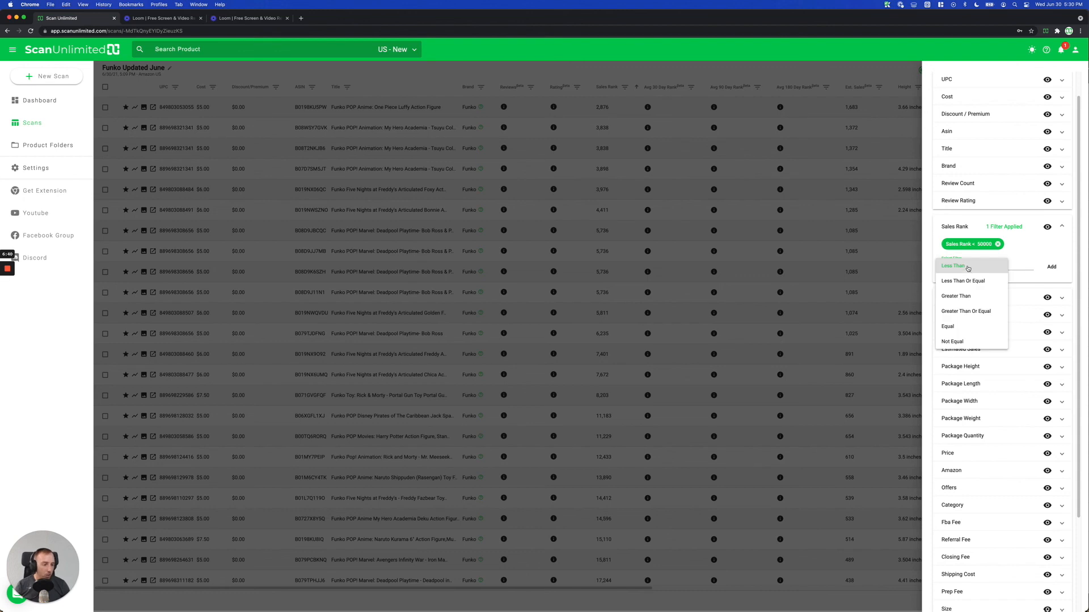
pyautogui.click(964, 341)
pyautogui.click(1000, 265)
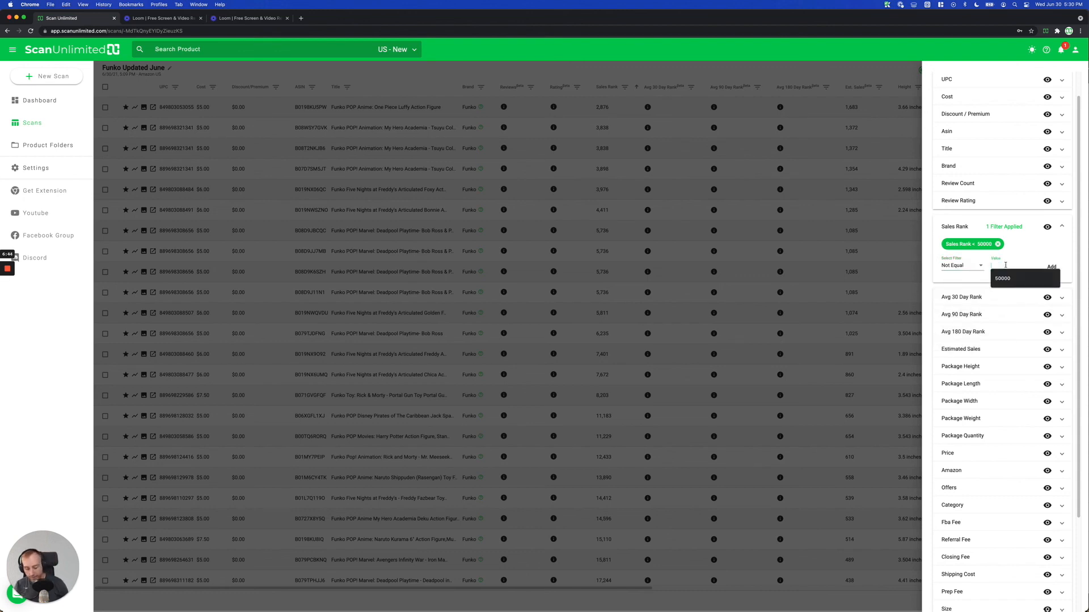
pyautogui.write('0')
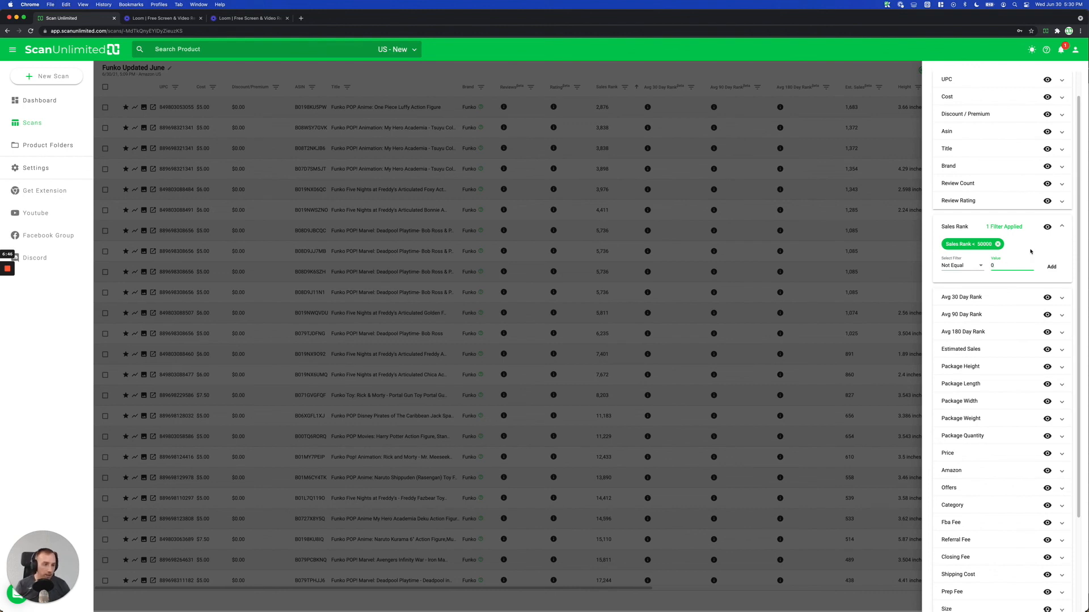
pyautogui.click(1052, 266)
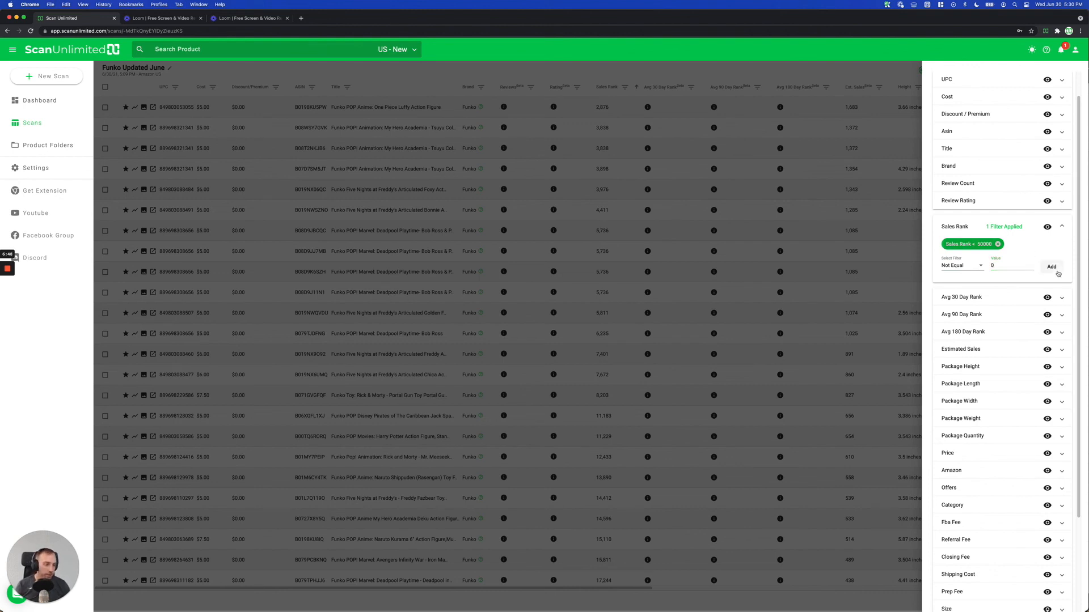
# Add an ROI filter for values greater than 70% and close the scan filters.
pyautogui.scroll(1, 1011, 371)
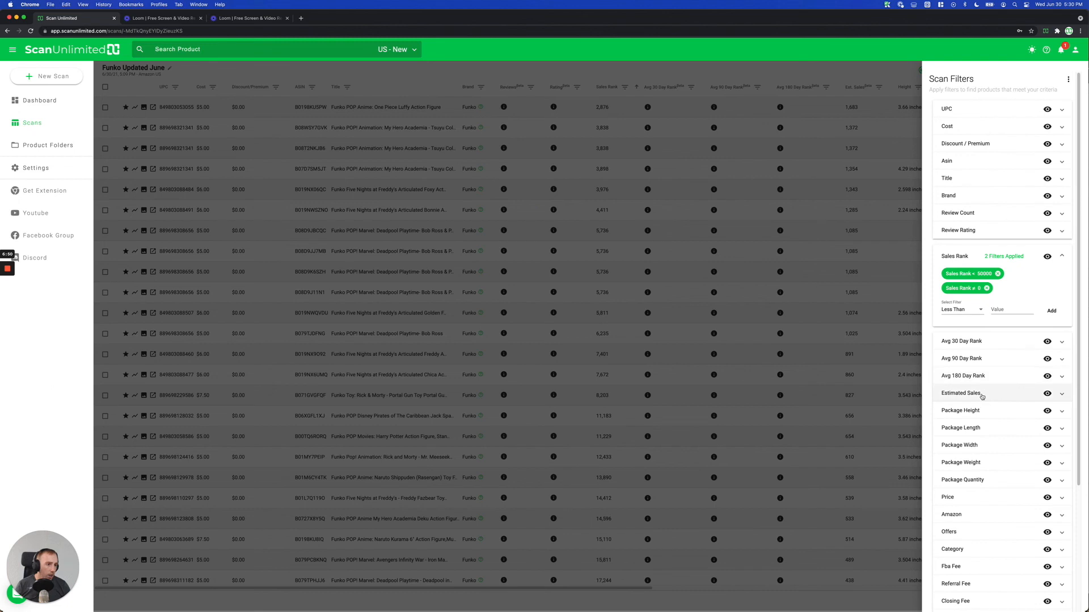
pyautogui.scroll(-5, 982, 401)
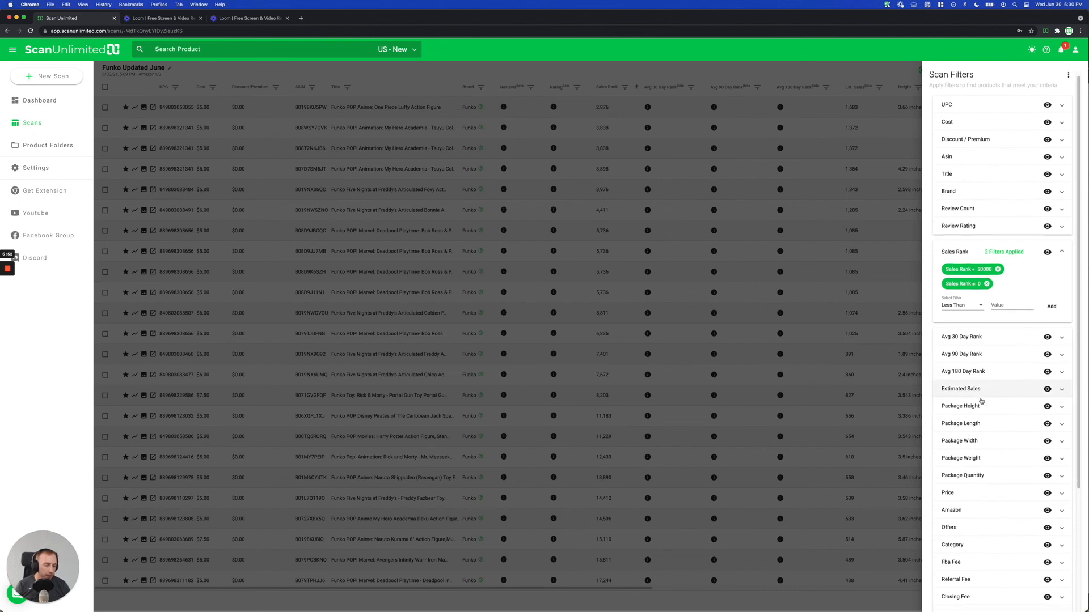
pyautogui.scroll(-2, 981, 401)
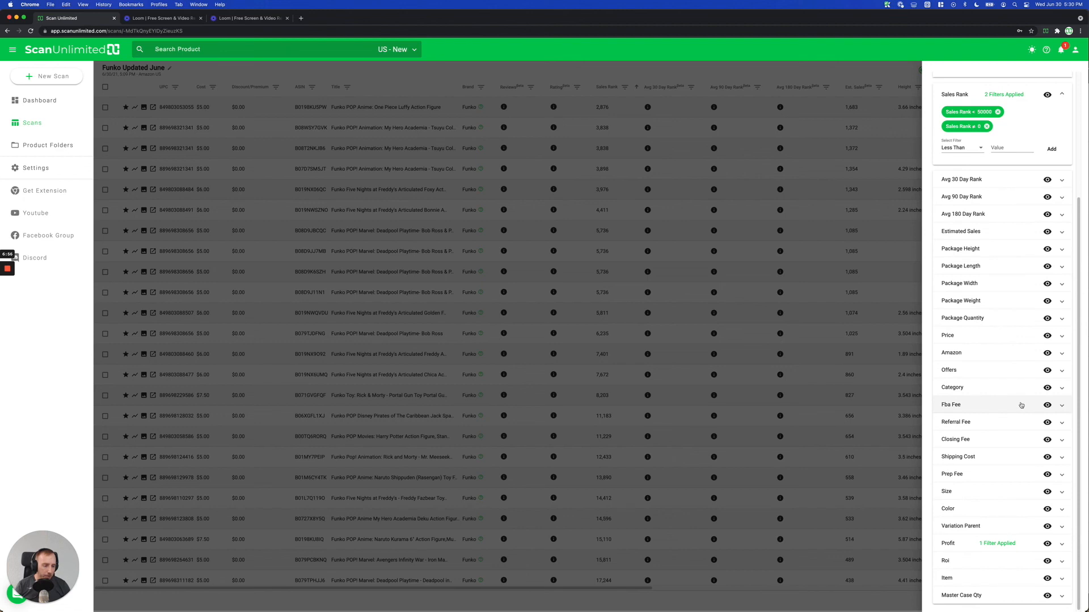
pyautogui.click(997, 559)
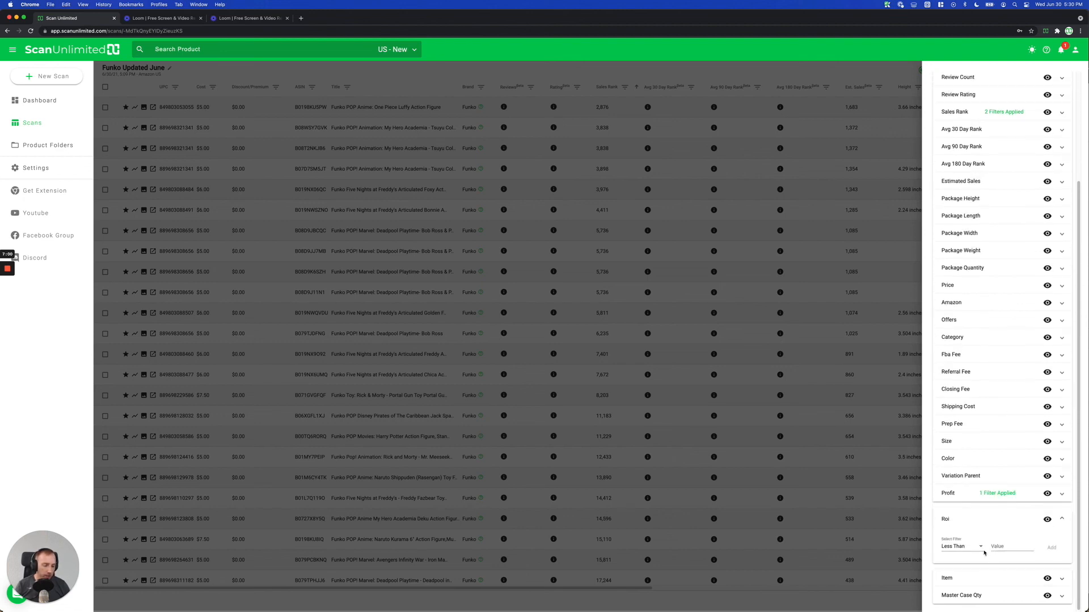
pyautogui.click(957, 548)
pyautogui.click(964, 496)
pyautogui.click(1008, 545)
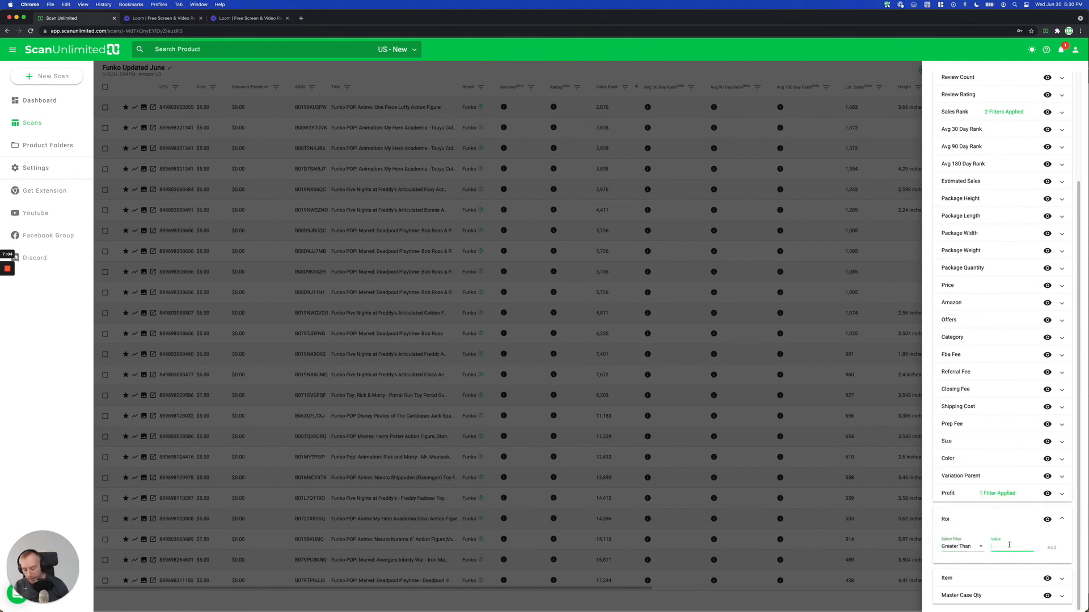
pyautogui.write('70')
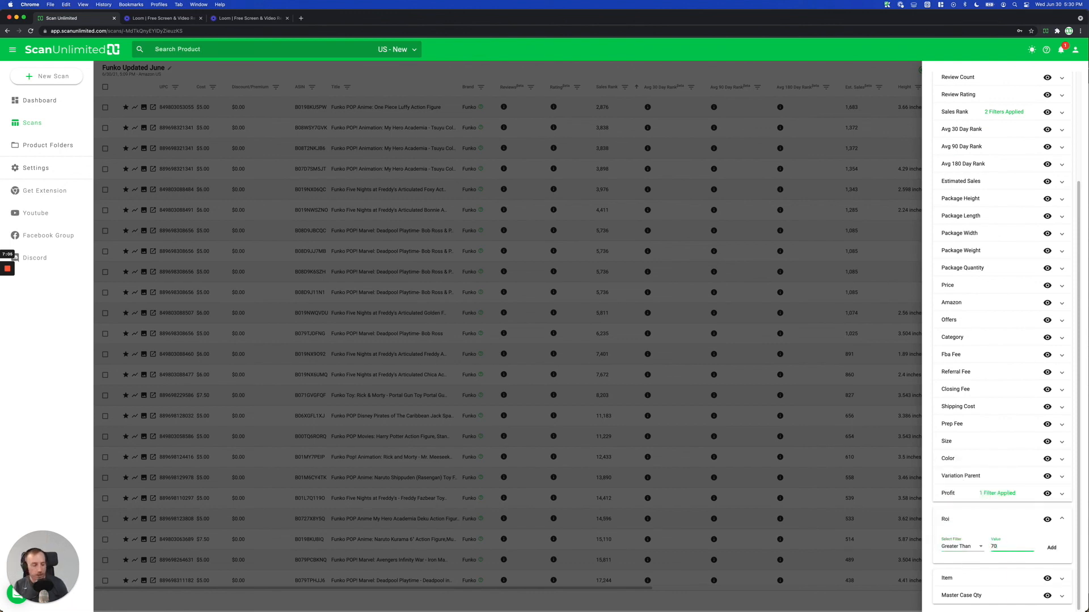
pyautogui.click(1052, 547)
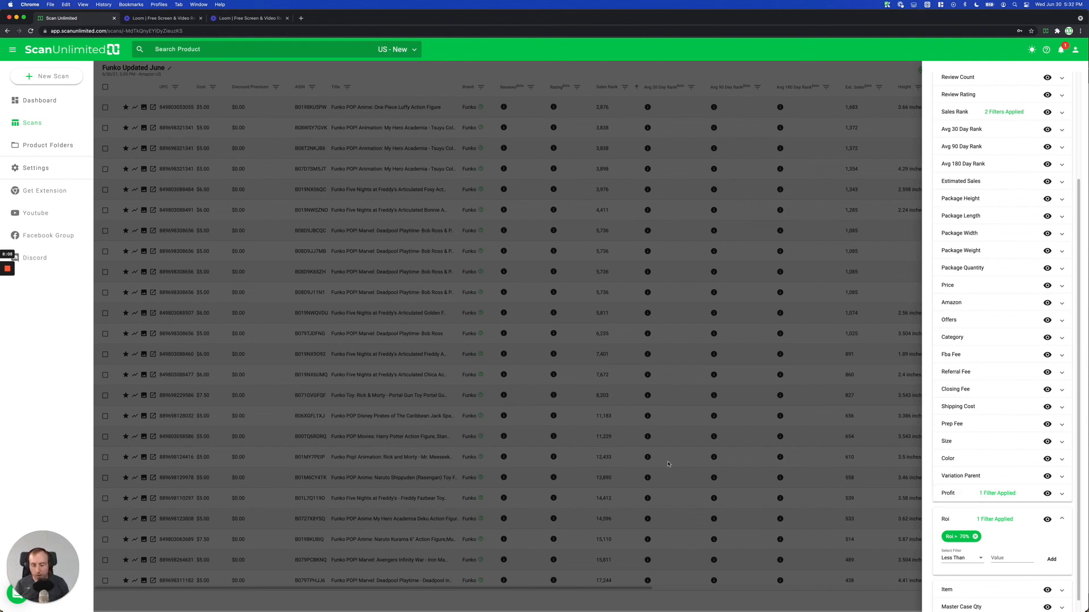
pyautogui.scroll(3, 973, 313)
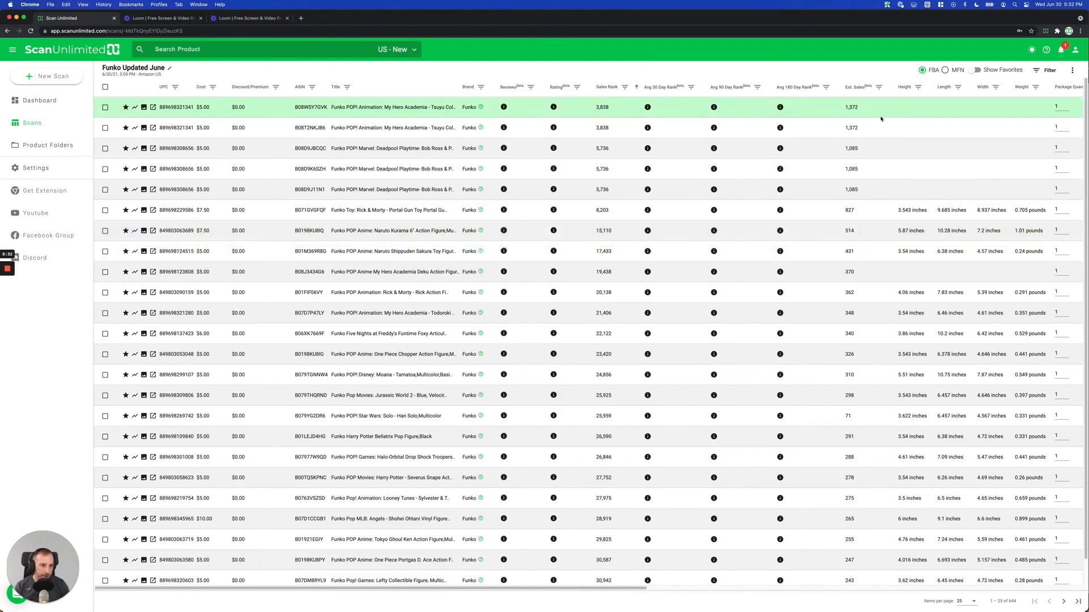
# Reopen the scan filters, add an Estimated Sales filter for values greater than 210, and return to the results.
pyautogui.click(1043, 71)
pyautogui.scroll(-1, 1005, 301)
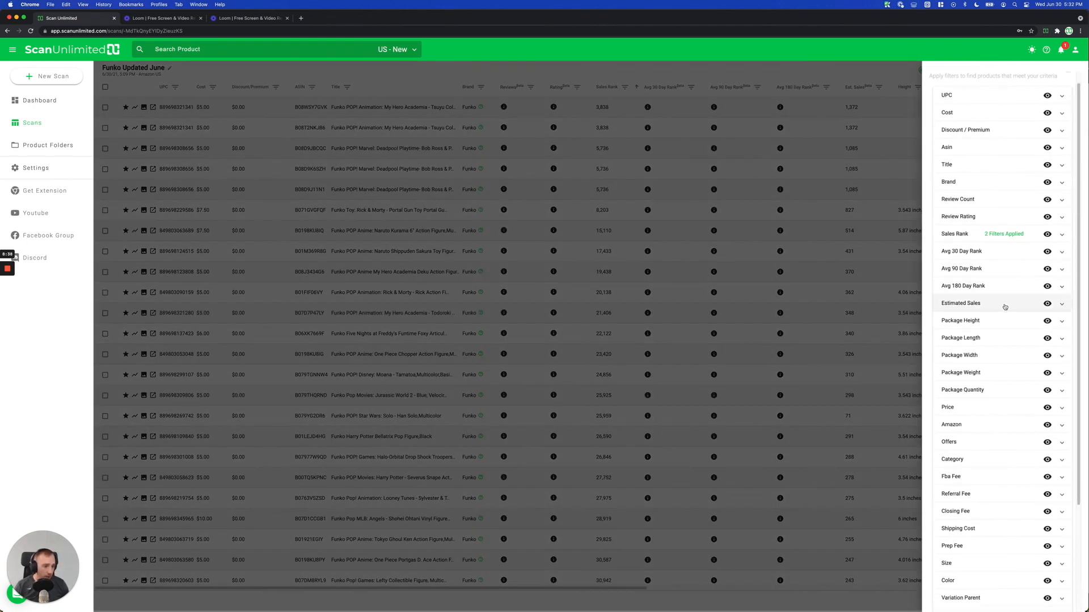
pyautogui.click(1005, 305)
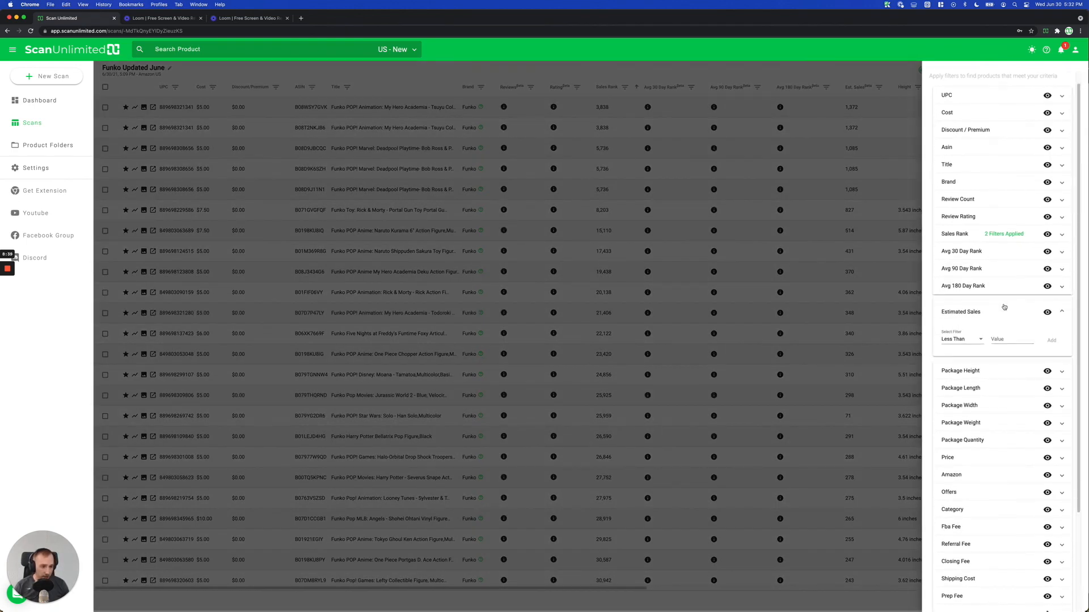
pyautogui.click(962, 343)
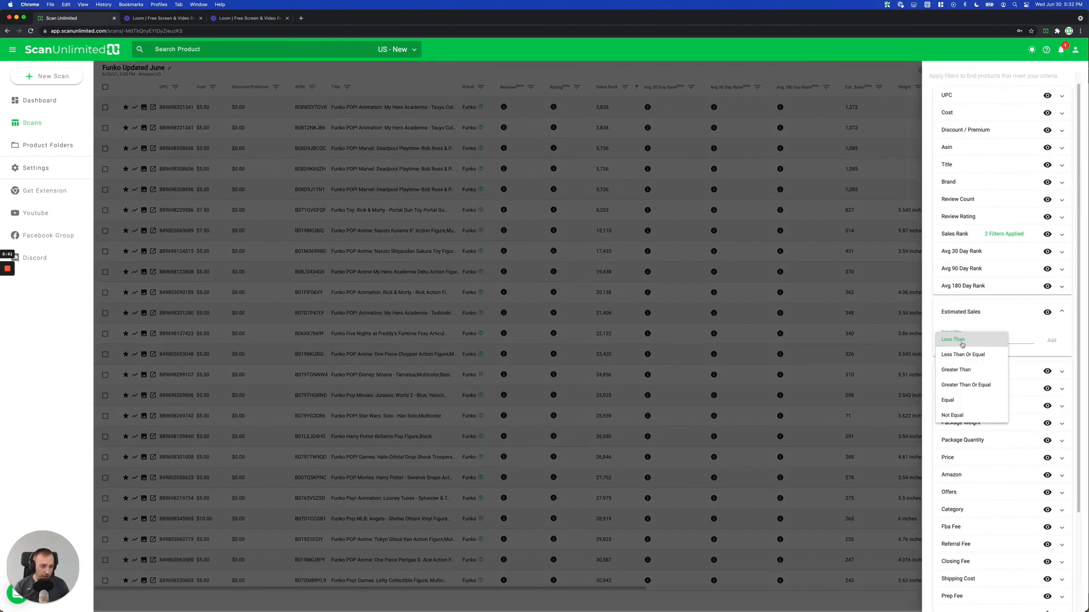
pyautogui.click(974, 377)
pyautogui.click(1010, 340)
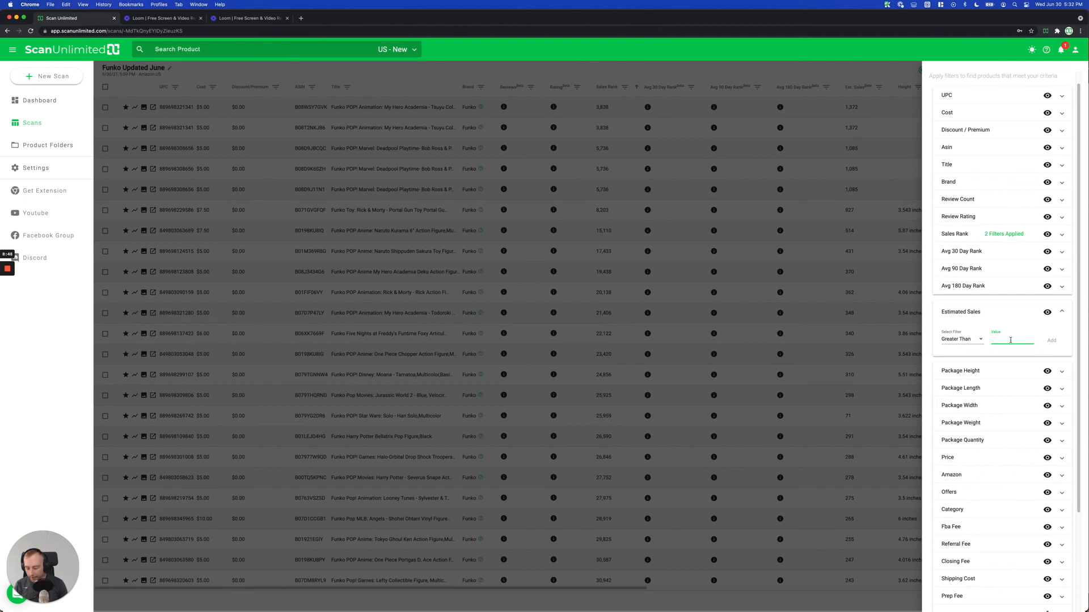
pyautogui.write('210')
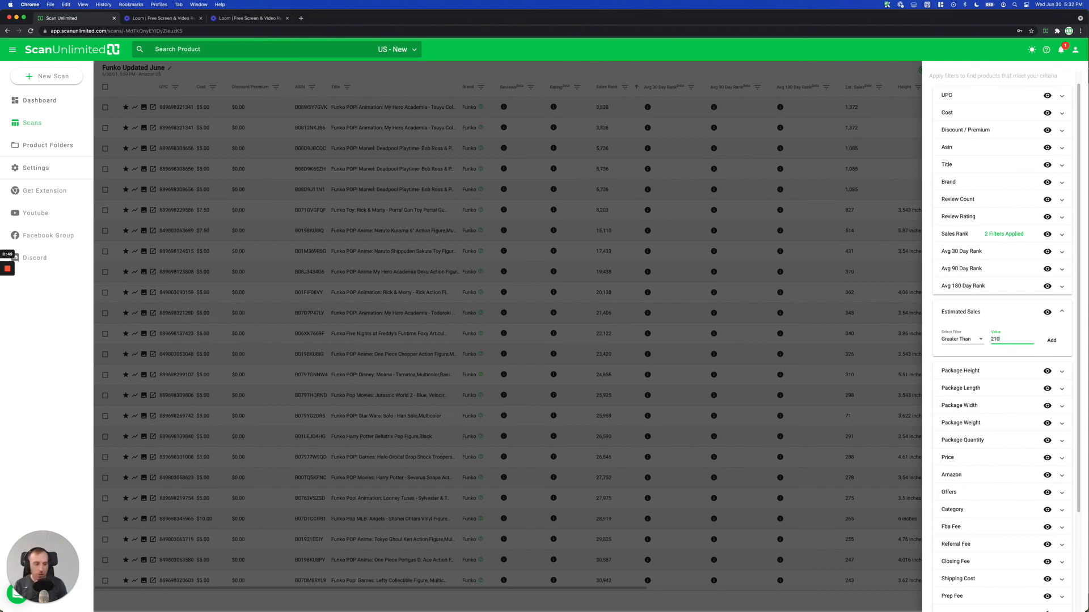
pyautogui.click(1047, 341)
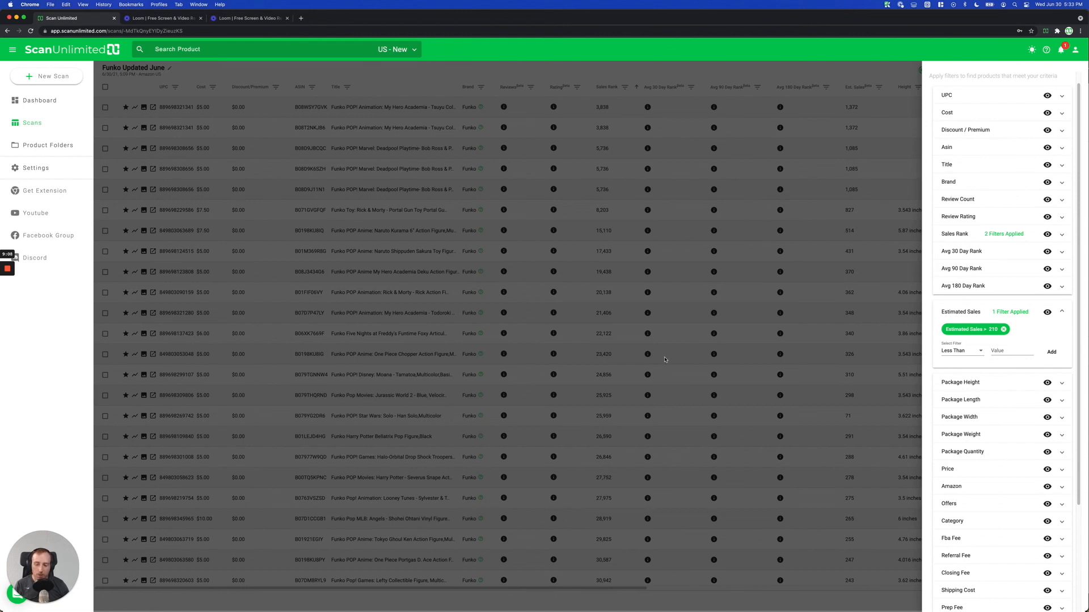
pyautogui.click(705, 363)
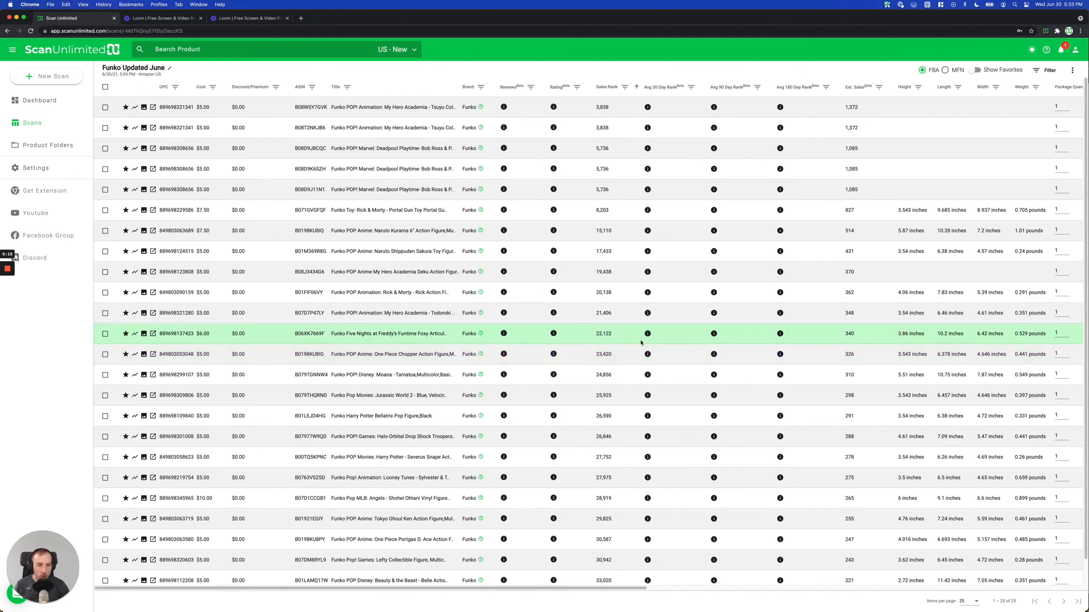
# Review the filtered products across all columns, through to Net Profit, ROI and Master Case Qty.
pyautogui.scroll(-1, 642, 343)
pyautogui.scroll(1, 684, 348)
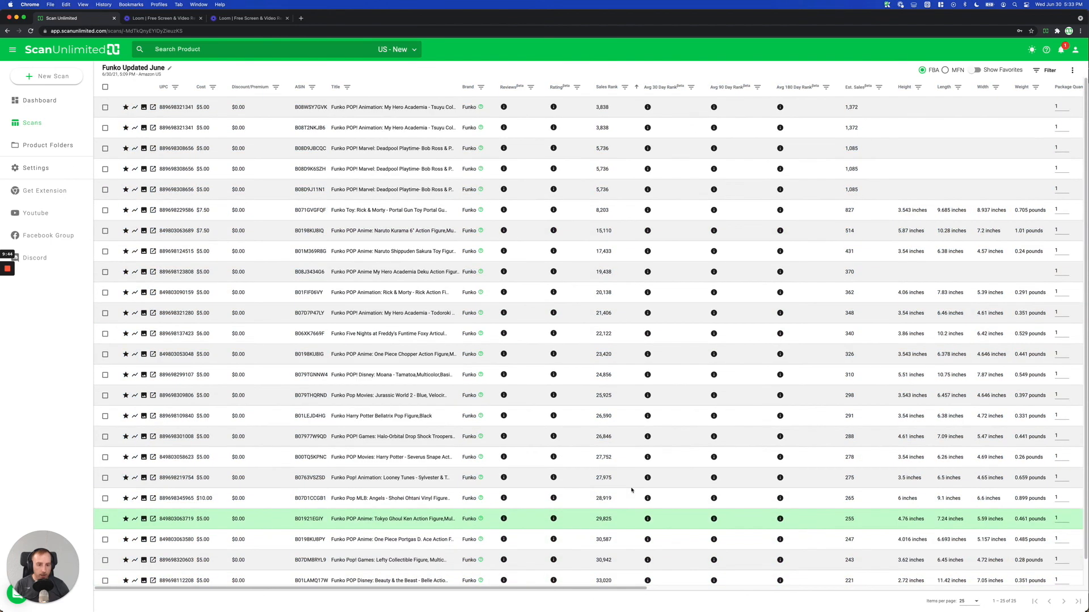
pyautogui.moveTo(601, 589); pyautogui.dragTo(1062, 607)
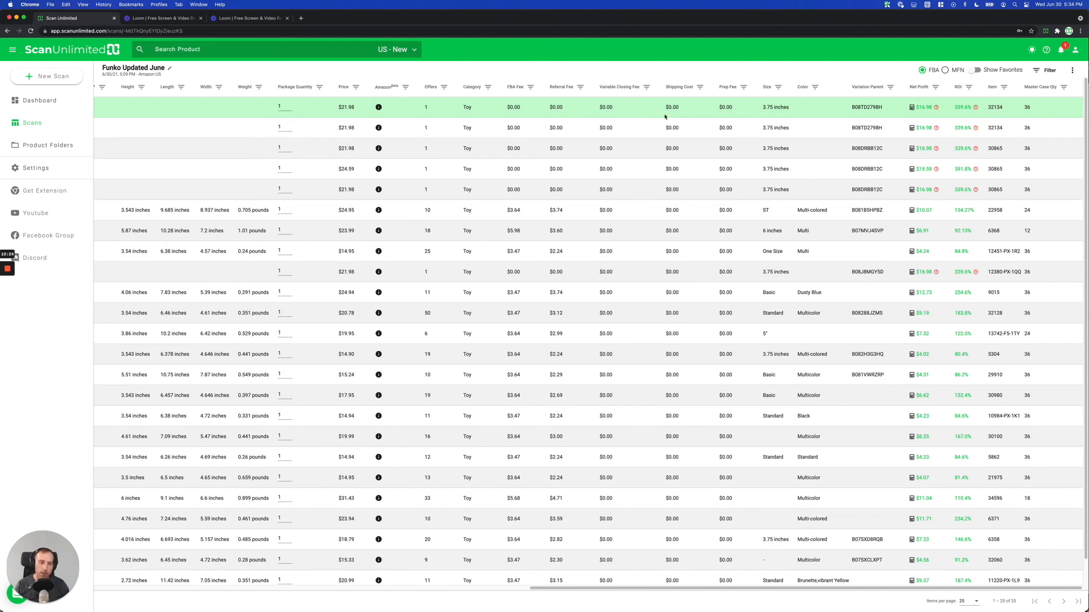
# Open the scan's settings and set the prep fee to USD 1 and the shipping cost per pound to USD 0.2.
pyautogui.click(1073, 73)
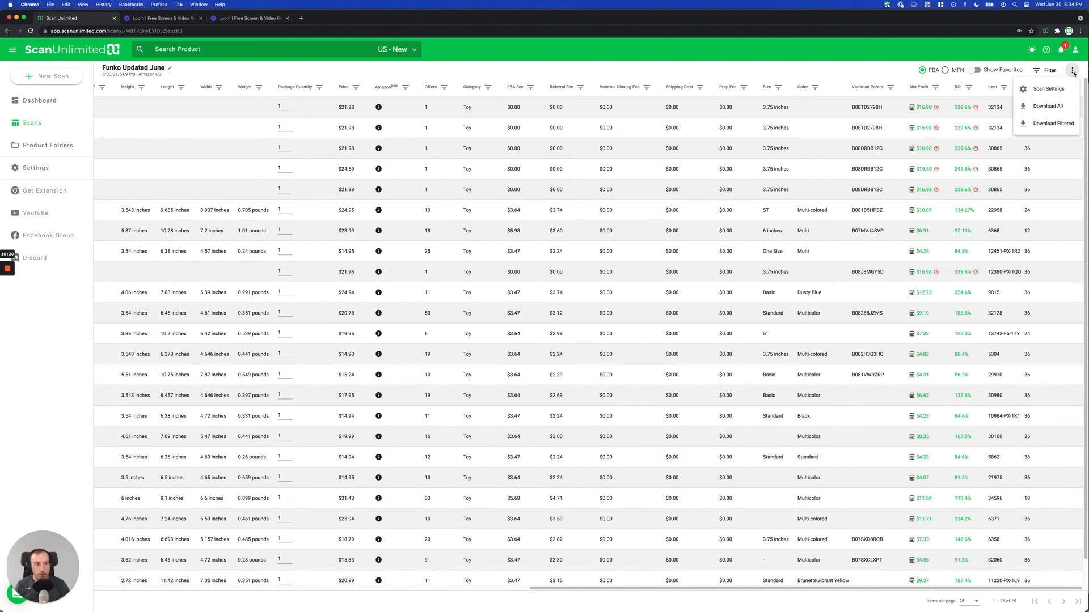
pyautogui.click(1049, 89)
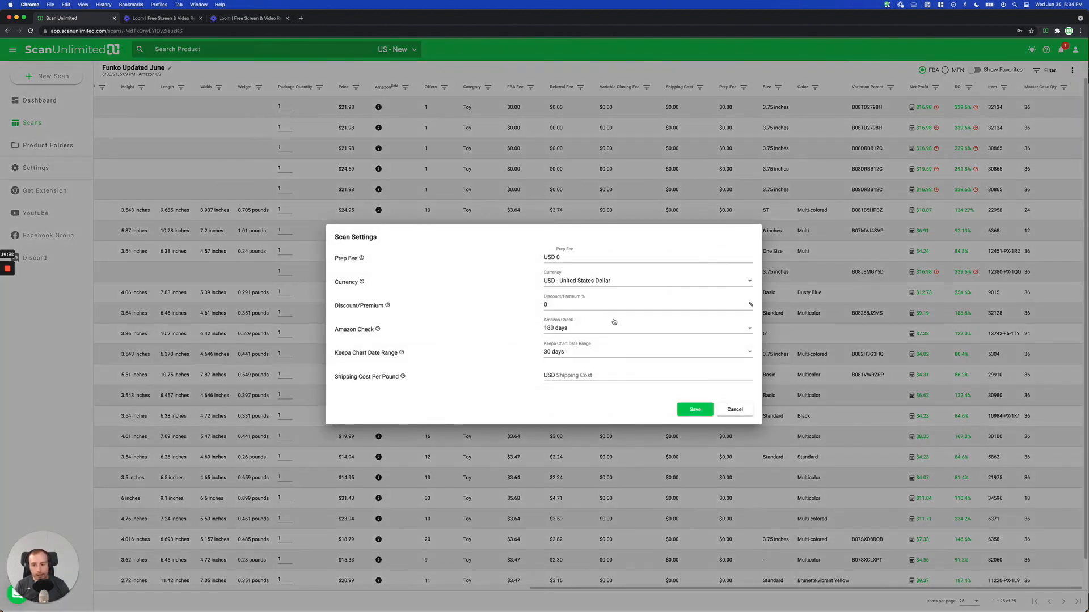
pyautogui.click(594, 259)
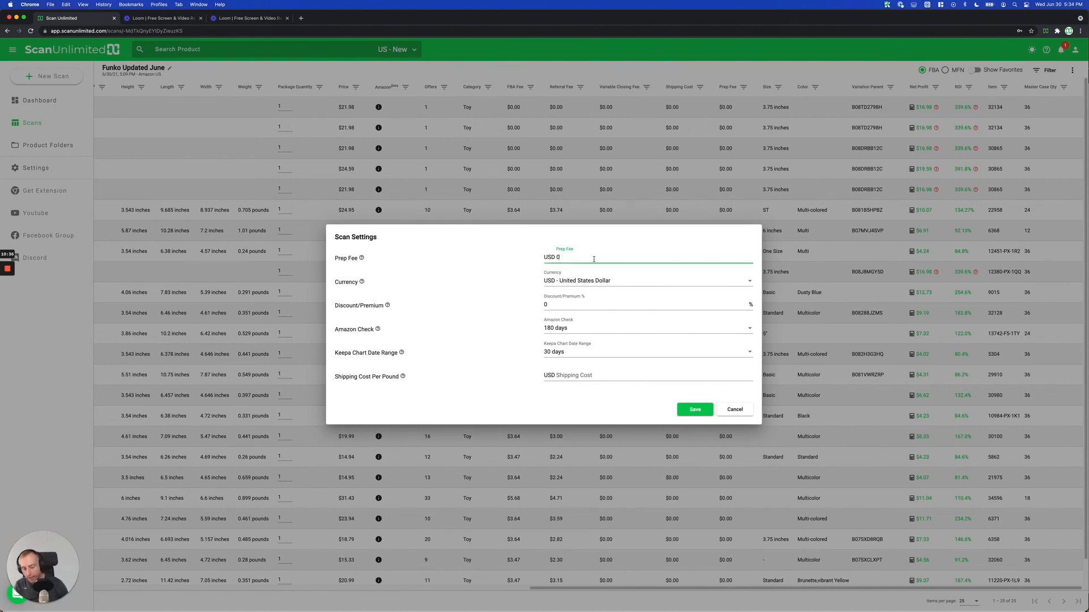
pyautogui.press('BackSpace')
pyautogui.write('1')
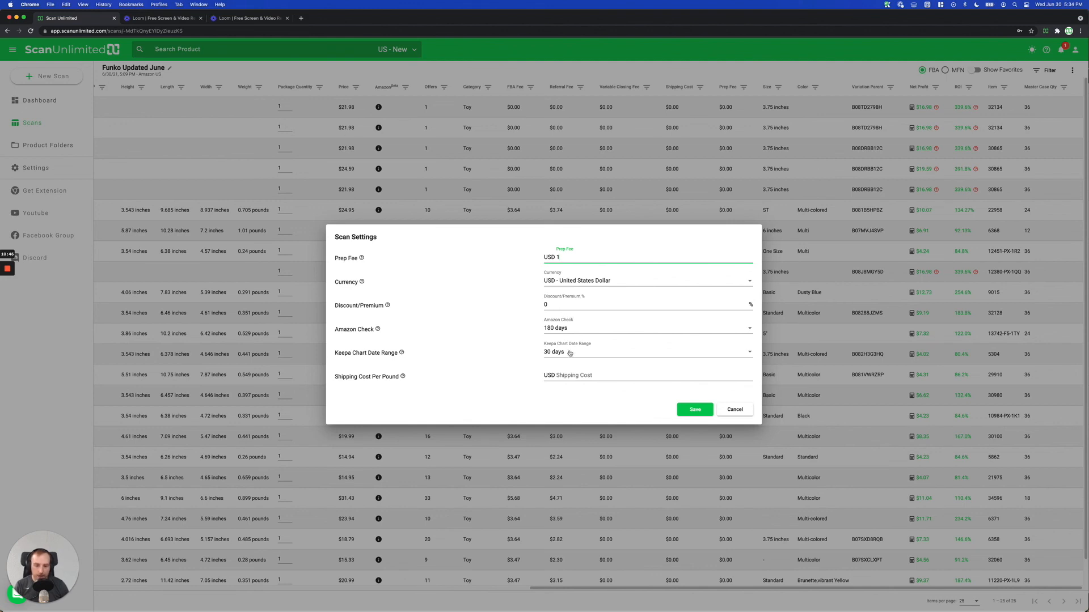
pyautogui.click(571, 375)
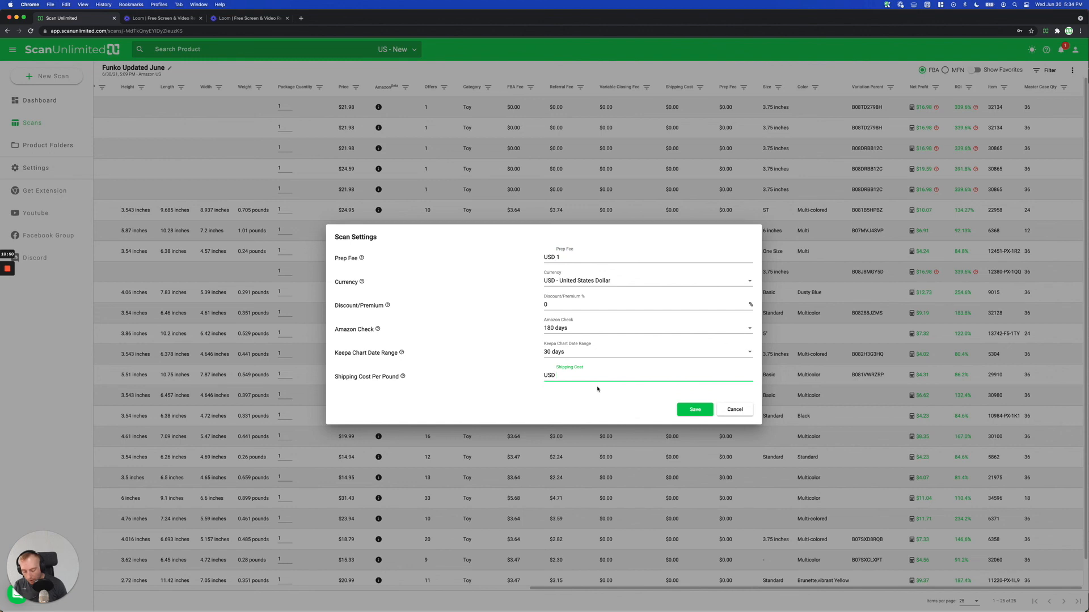
pyautogui.click(571, 400)
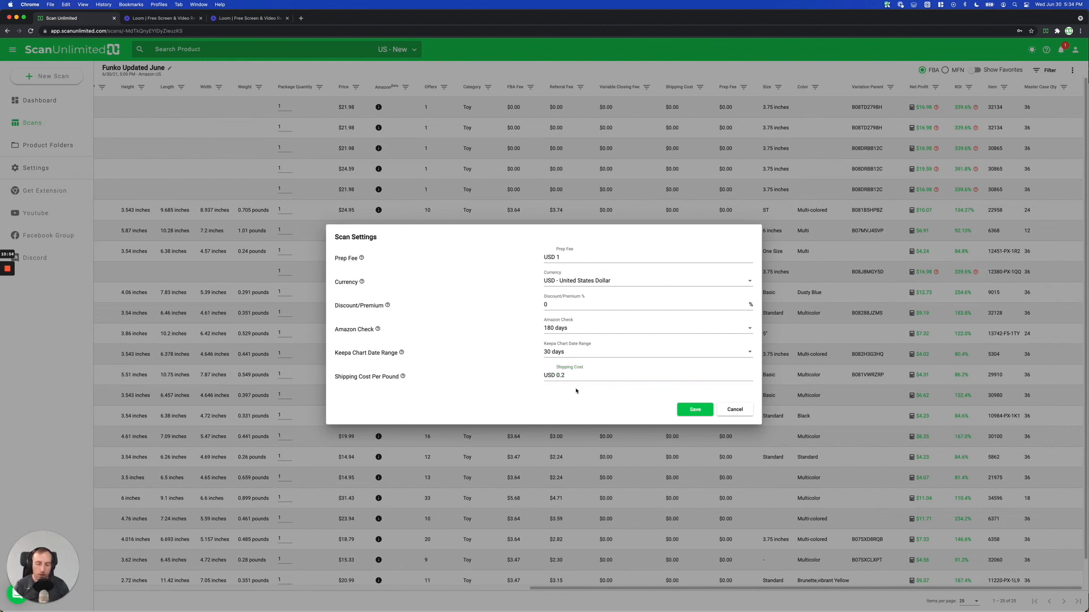
# Try a Discount/Premium of 10%, remove it again, and save the scan settings.
pyautogui.click(555, 302)
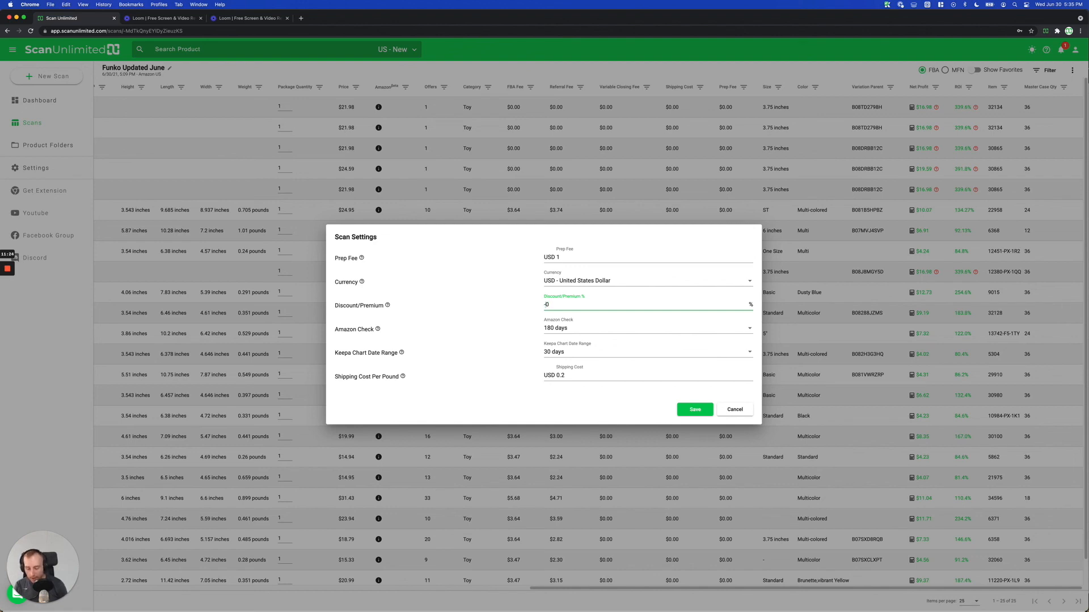
pyautogui.write('5')
pyautogui.press('BackSpace')
pyautogui.press('BackSpace')
pyautogui.press('BackSpace')
pyautogui.write('10')
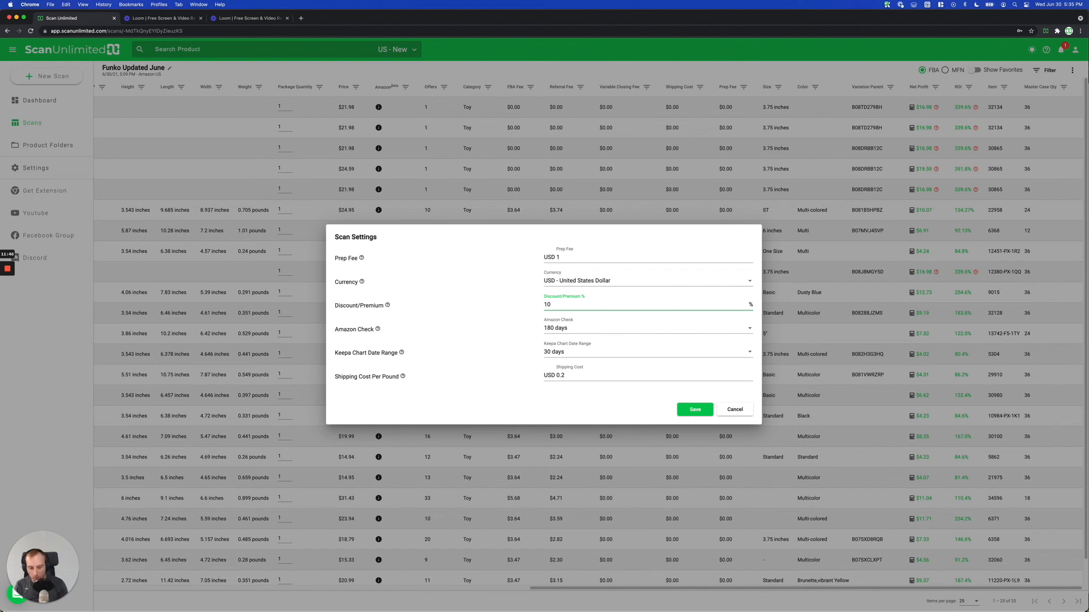
pyautogui.press('BackSpace')
pyautogui.click(559, 408)
pyautogui.click(695, 410)
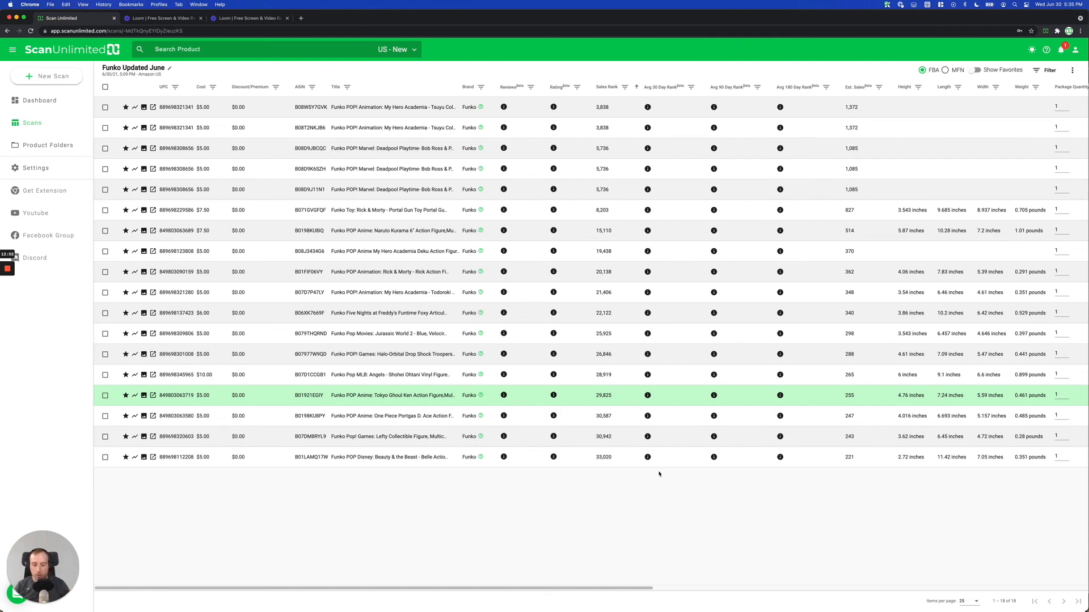
# Review the shipping cost, prep fee, Net Profit and ROI columns and check the warnings beside the profit values.
pyautogui.moveTo(616, 588); pyautogui.dragTo(1064, 597)
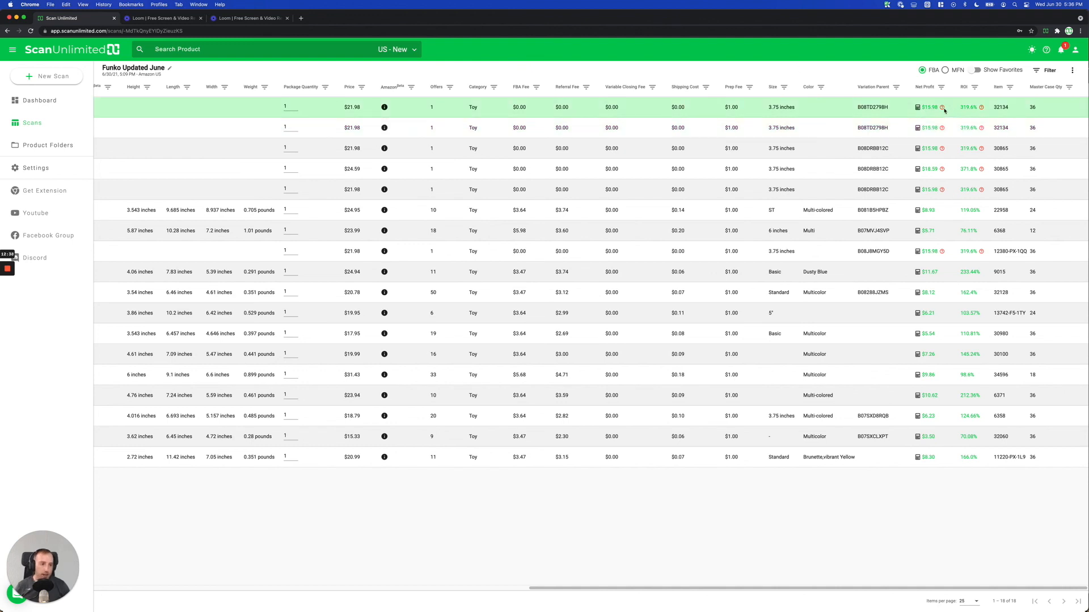
pyautogui.moveTo(942, 109)
pyautogui.moveTo(941, 150)
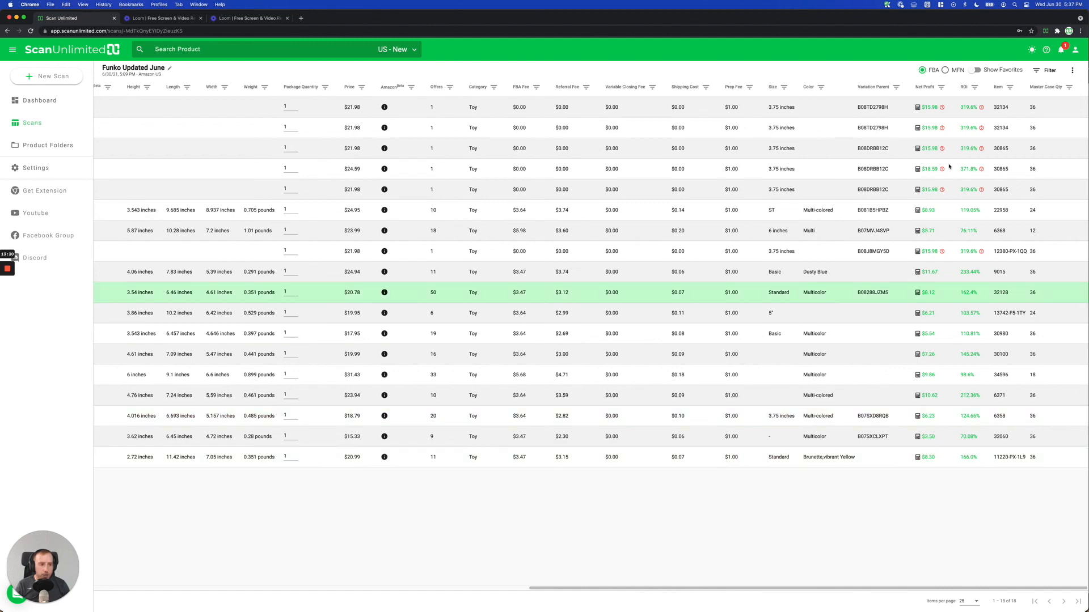
# Replace the Estimated Sales filter with one for values greater than 150 and return to the results.
pyautogui.click(1042, 71)
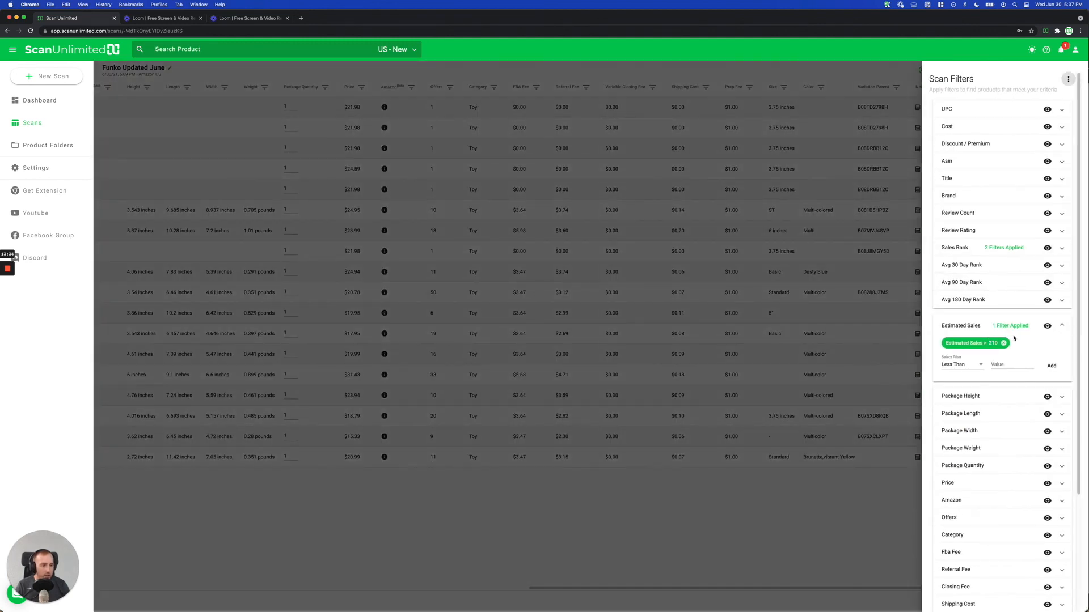
pyautogui.scroll(-1, 1035, 339)
pyautogui.scroll(-2, 1034, 338)
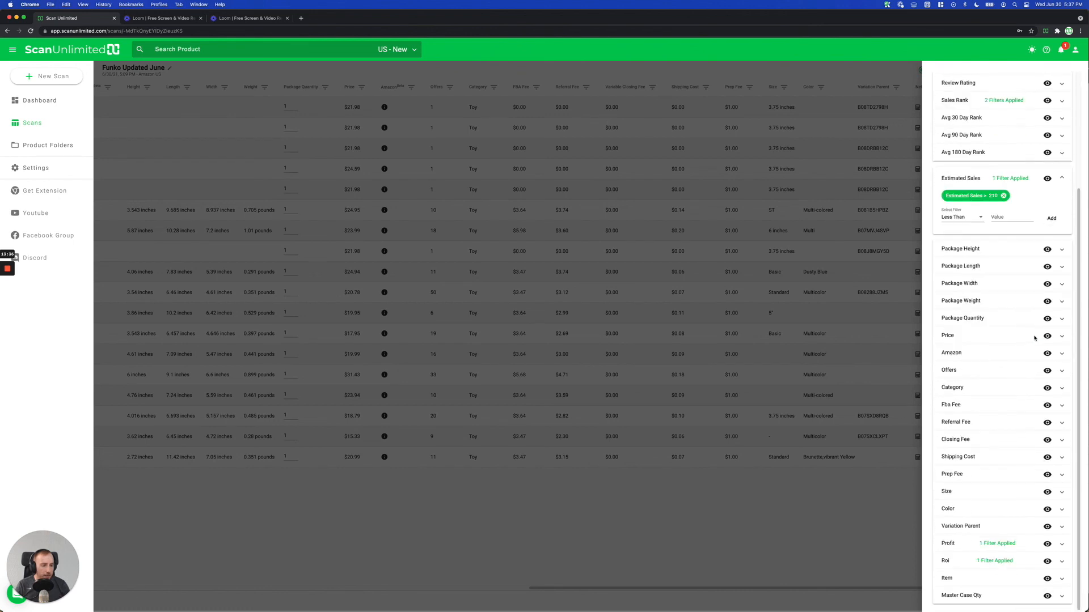
pyautogui.click(1004, 205)
pyautogui.click(976, 222)
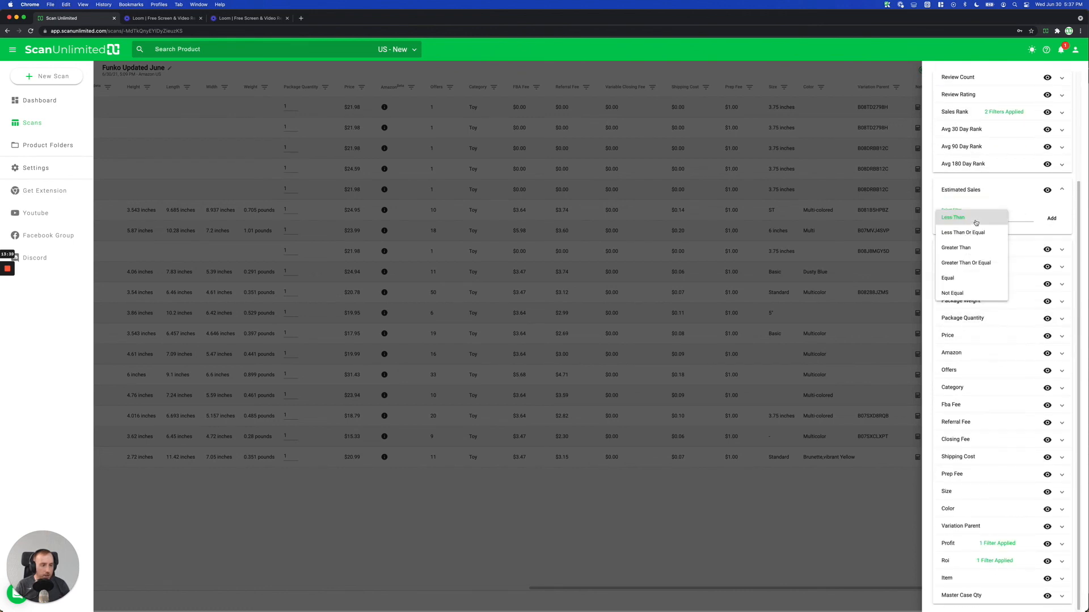
pyautogui.click(958, 248)
pyautogui.click(998, 220)
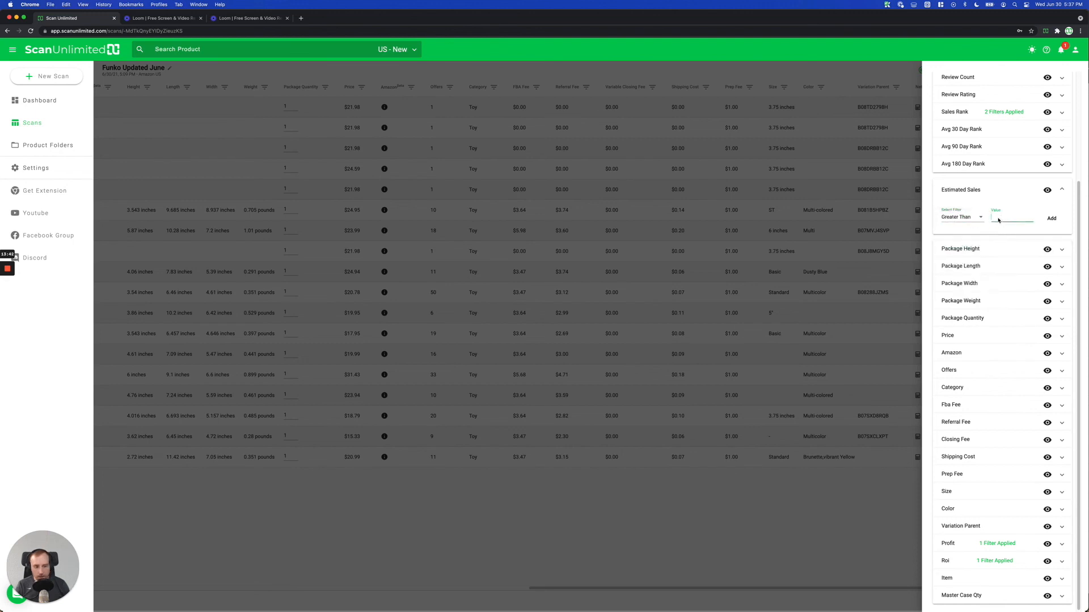
pyautogui.write('150')
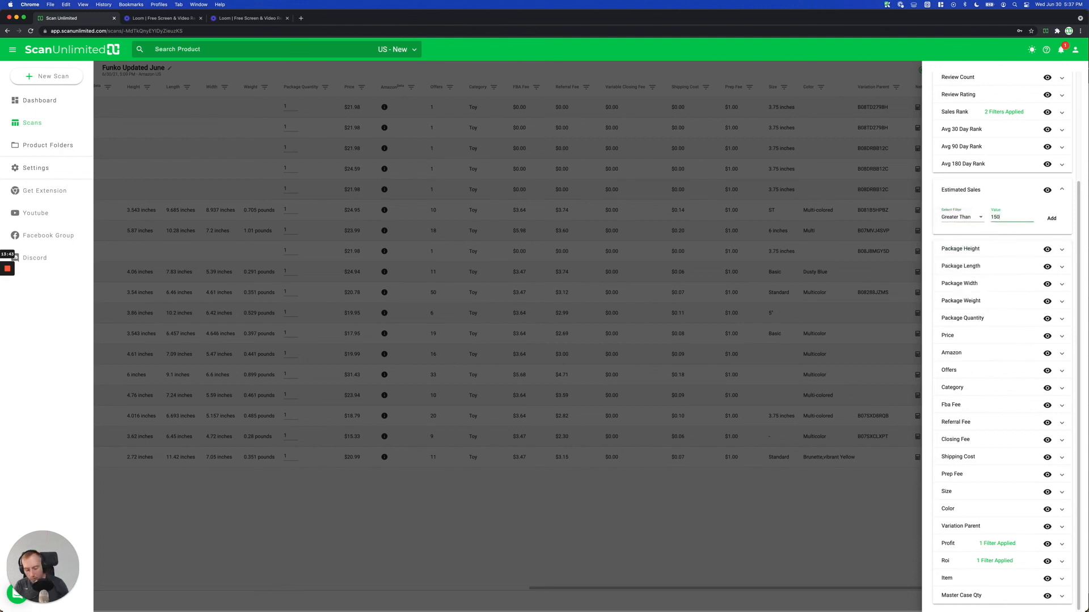
pyautogui.click(1050, 219)
pyautogui.moveTo(762, 599)
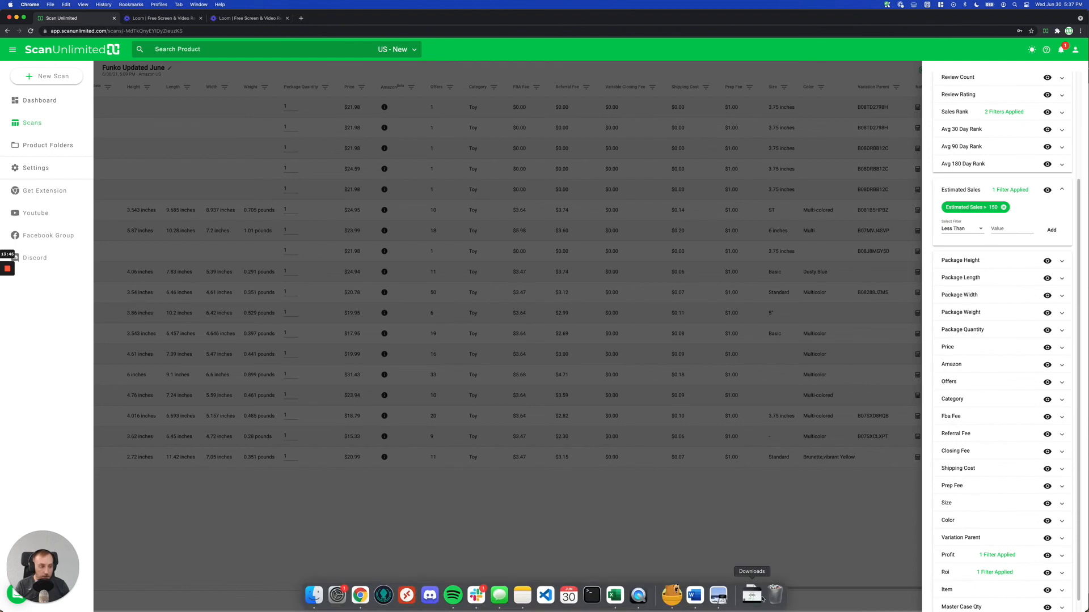
pyautogui.click(704, 538)
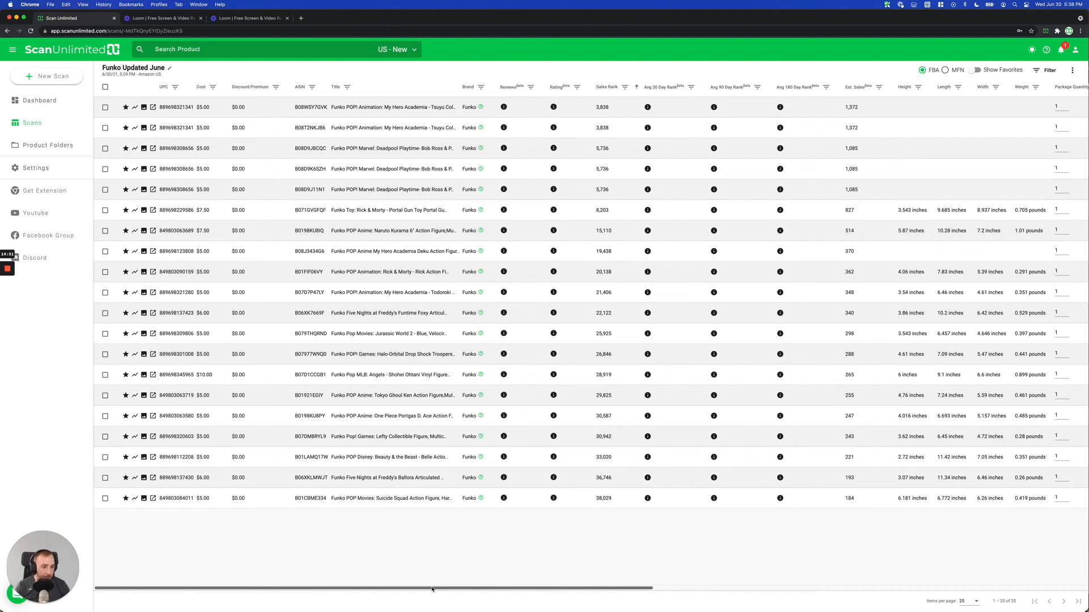
# Look through the results' columns up to Amazon and inspect the first product's Amazon information marker.
pyautogui.moveTo(432, 590)
pyautogui.mouseDown()
pyautogui.moveTo(532, 591)
pyautogui.moveTo(573, 611)
pyautogui.moveTo(430, 593)
pyautogui.mouseUp()
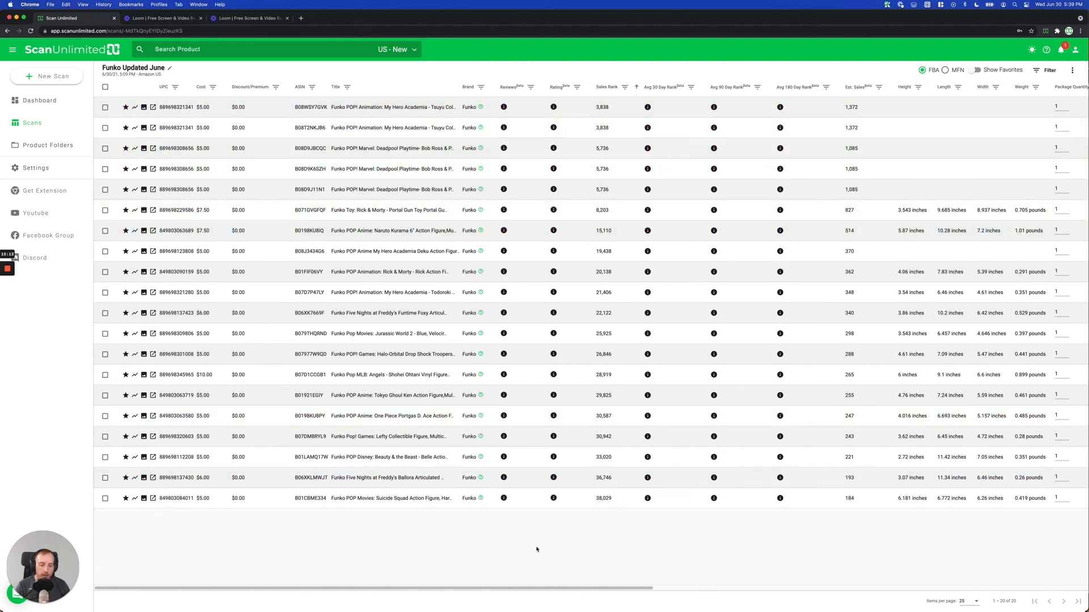
pyautogui.moveTo(513, 589); pyautogui.dragTo(556, 594)
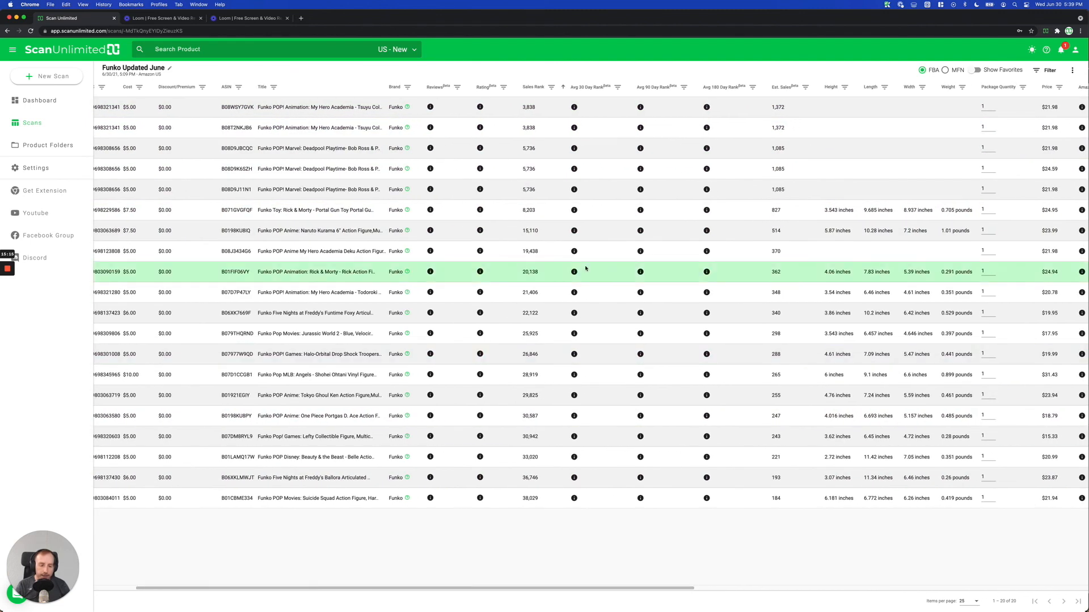
pyautogui.moveTo(614, 587); pyautogui.dragTo(787, 588)
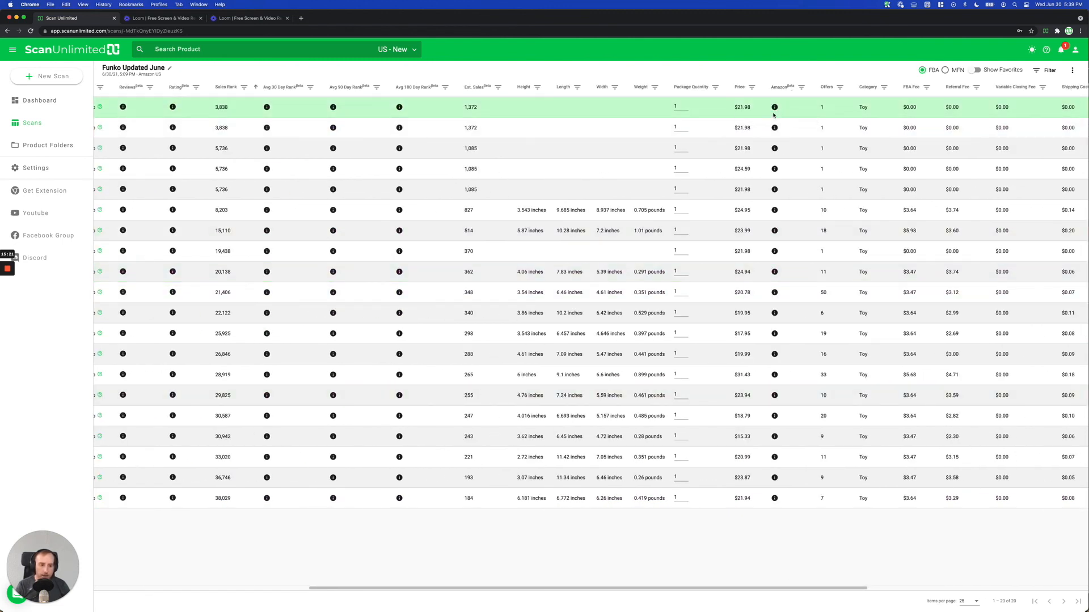
pyautogui.moveTo(776, 109)
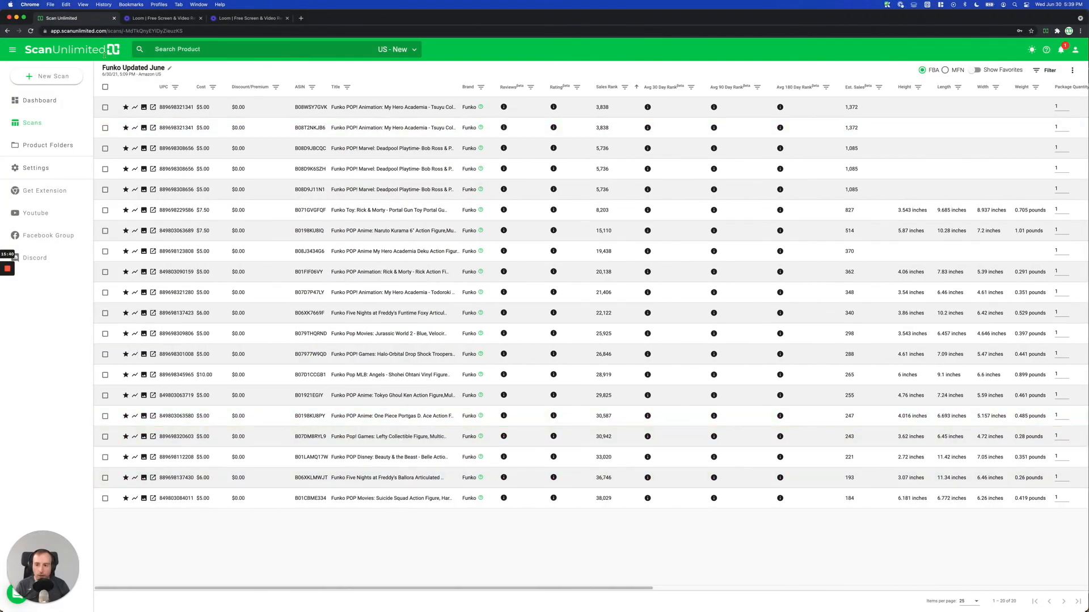
# Select all filtered products and load their reviews, ratings, average sales ranks and Amazon Buy Box data.
pyautogui.click(105, 88)
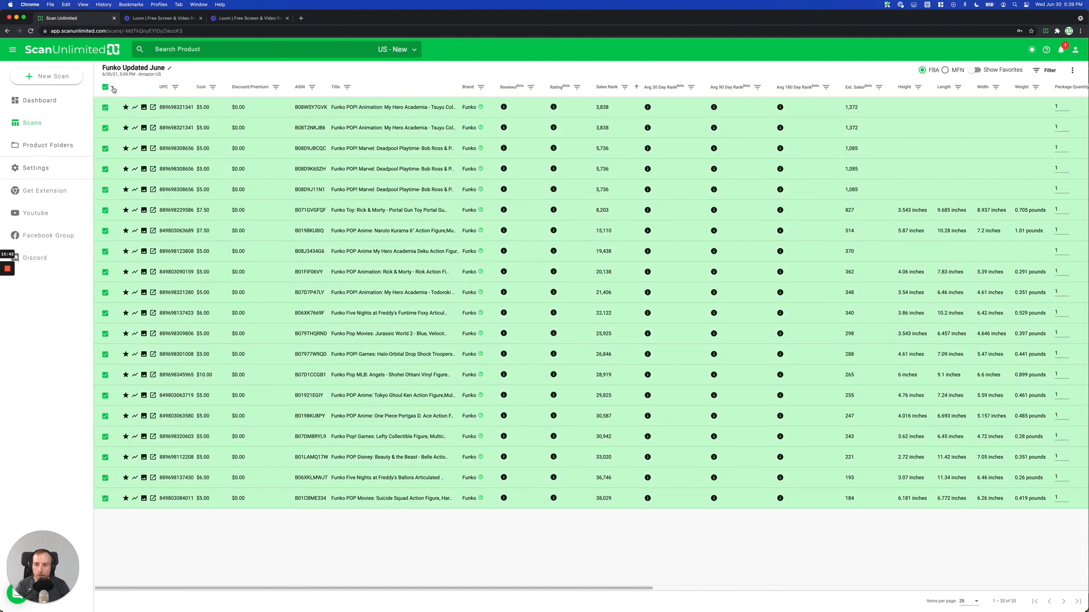
pyautogui.click(113, 88)
pyautogui.click(141, 139)
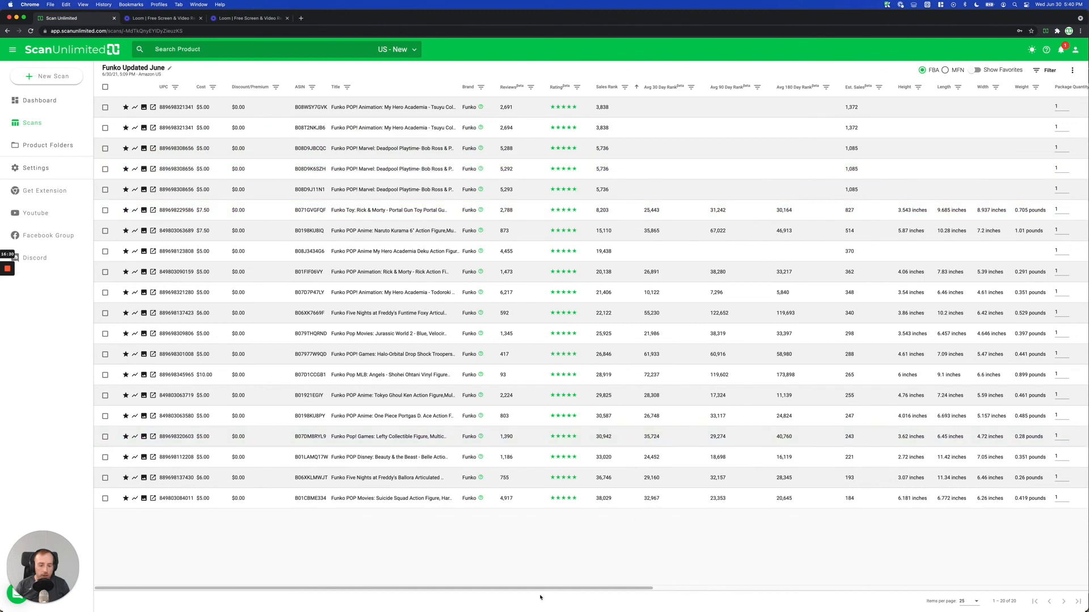
# Check in the Amazon column when Amazon was last seen in the Buy Box for the first five products.
pyautogui.moveTo(540, 591); pyautogui.dragTo(846, 578)
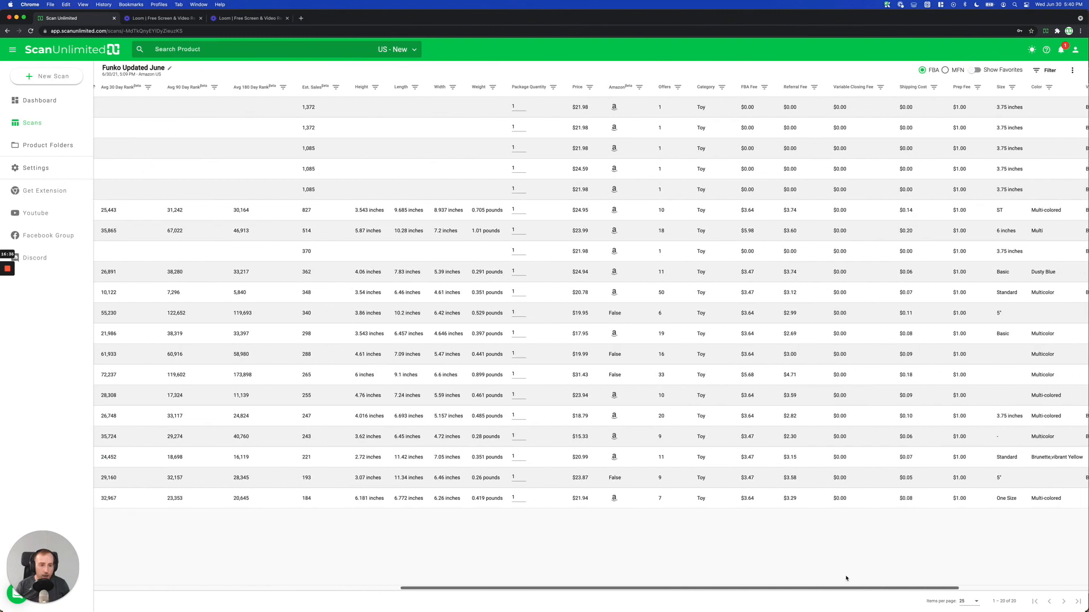
pyautogui.moveTo(614, 111)
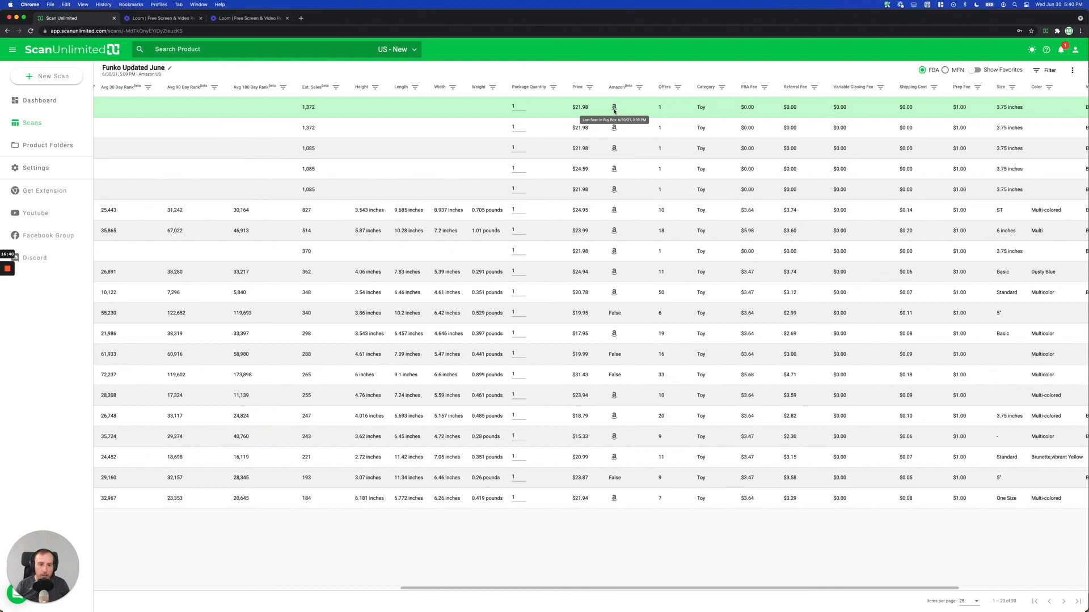
pyautogui.moveTo(614, 130)
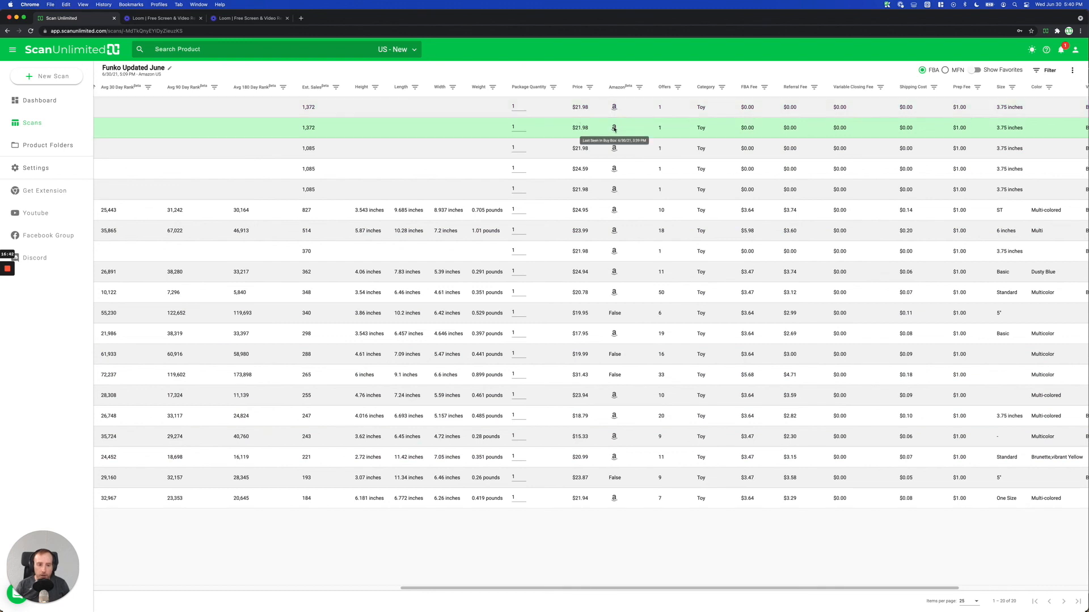
pyautogui.moveTo(617, 150)
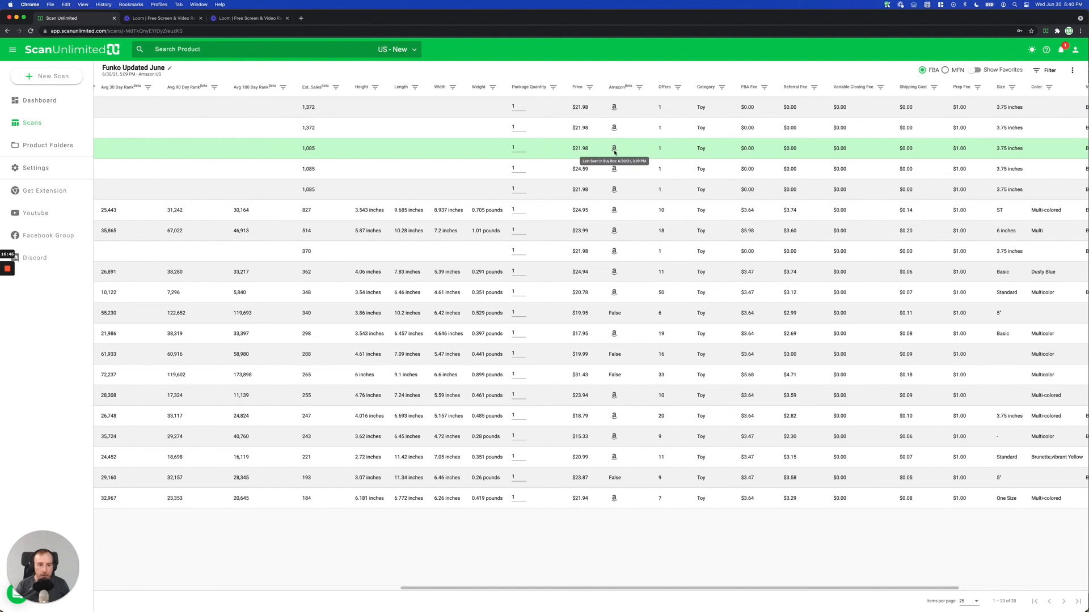
pyautogui.moveTo(614, 173)
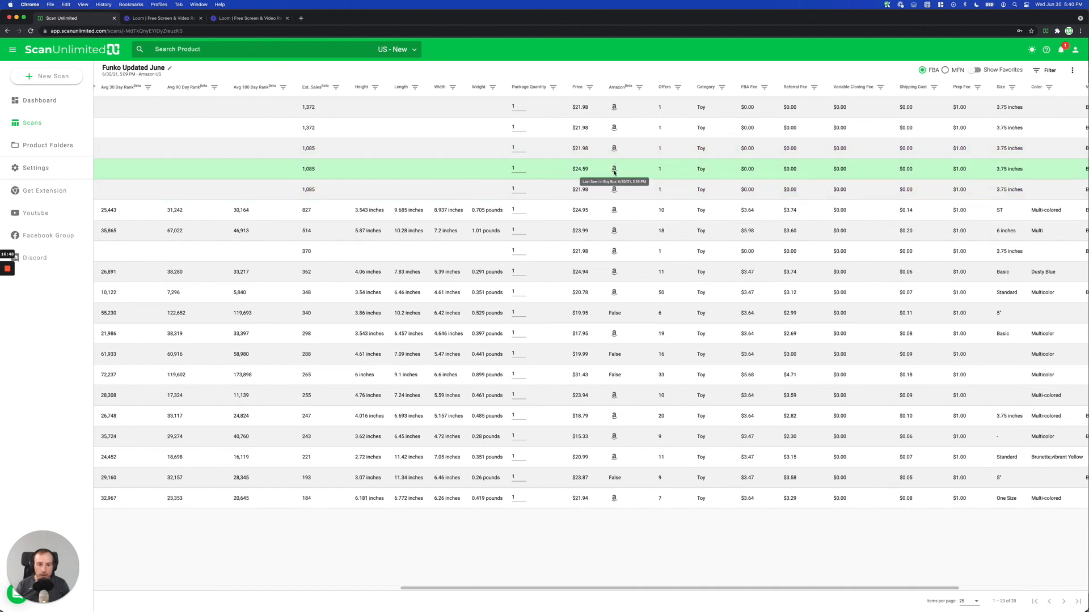
pyautogui.moveTo(615, 193)
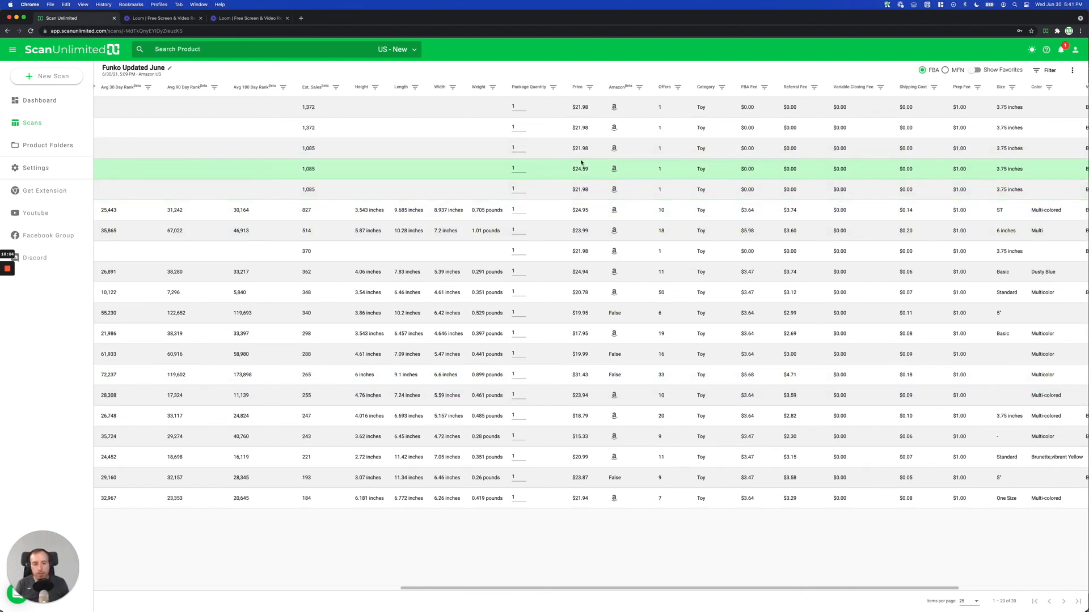
pyautogui.moveTo(614, 169)
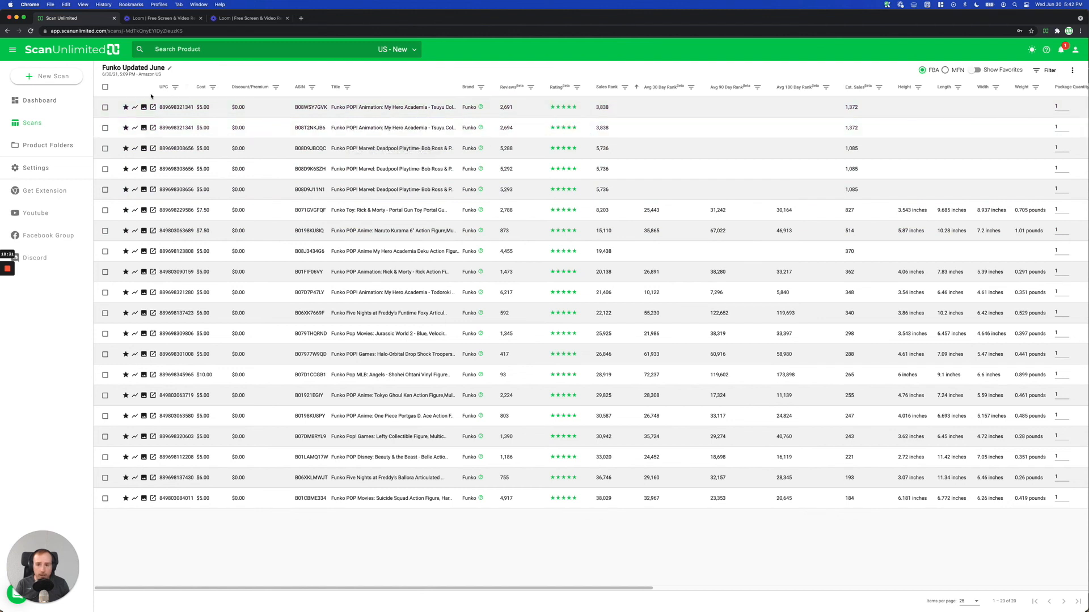
# Preview the product images of the first five listings to compare what each one contains.
pyautogui.moveTo(141, 108)
pyautogui.moveTo(142, 128)
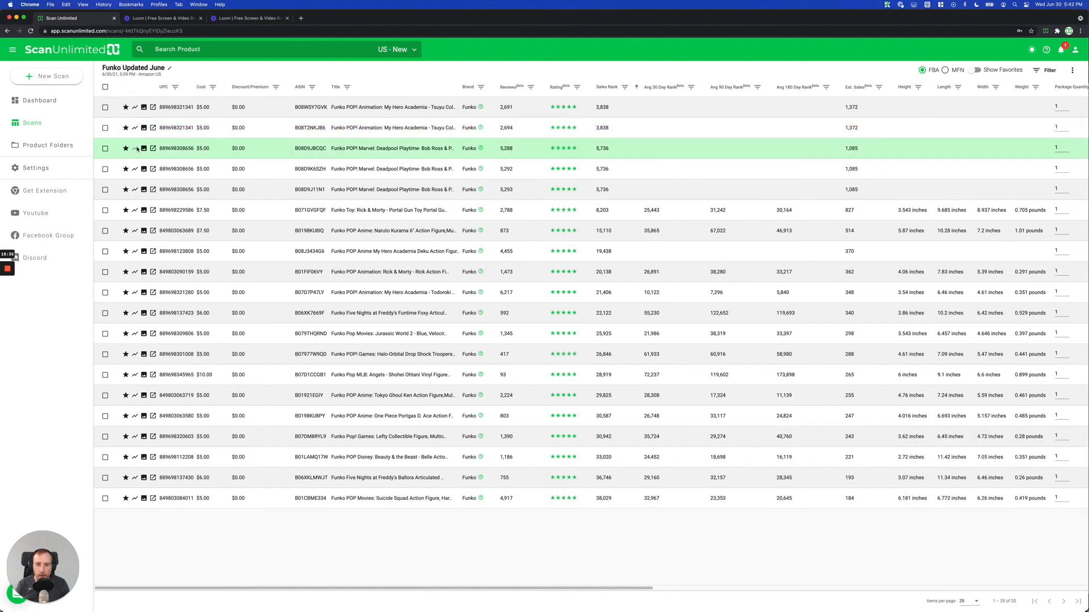
pyautogui.moveTo(143, 150)
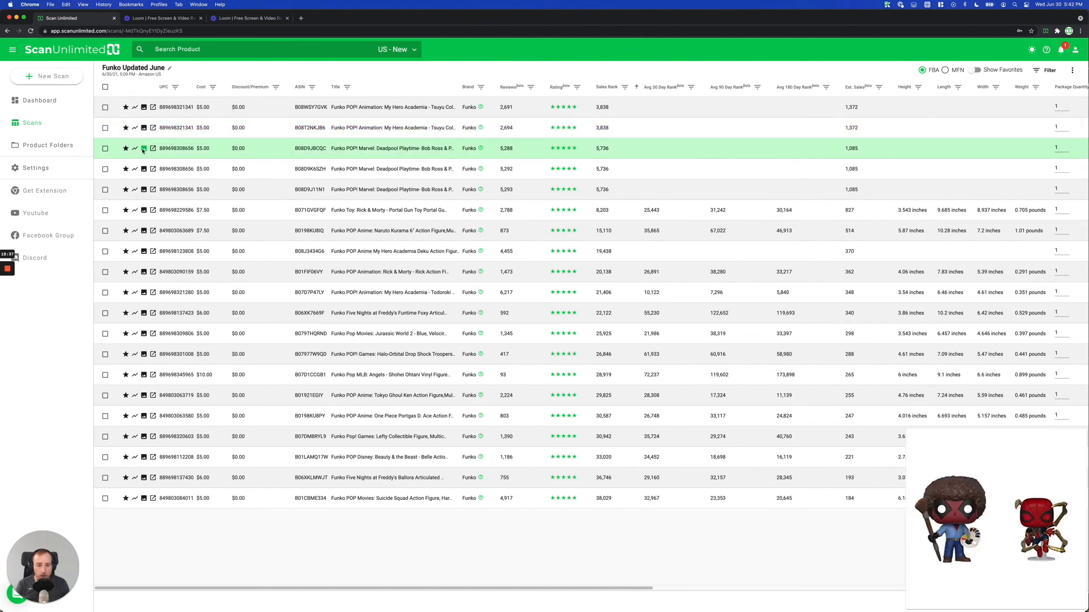
pyautogui.moveTo(141, 170)
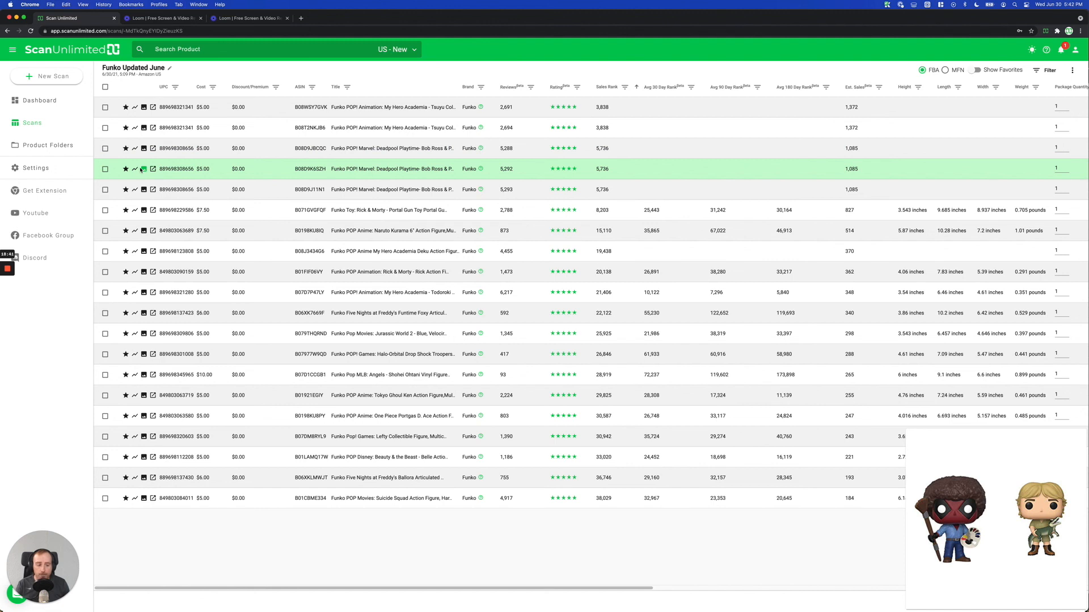
pyautogui.moveTo(144, 191)
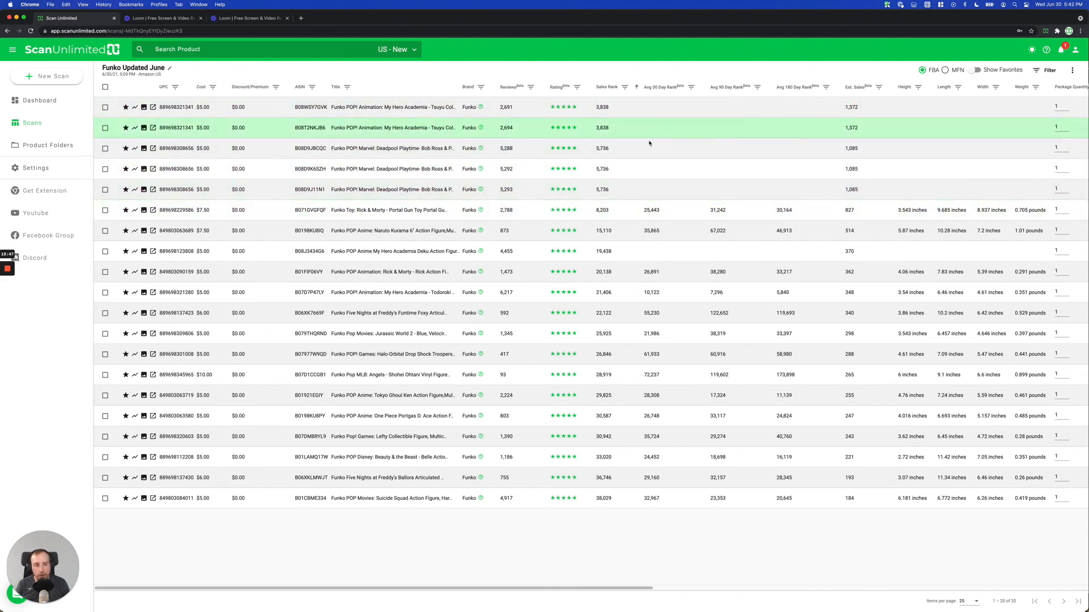
# Open the first listing, the Tsuyu collectible figure, on Amazon, examine its bundle contents, and return to the scan results.
pyautogui.click(364, 106)
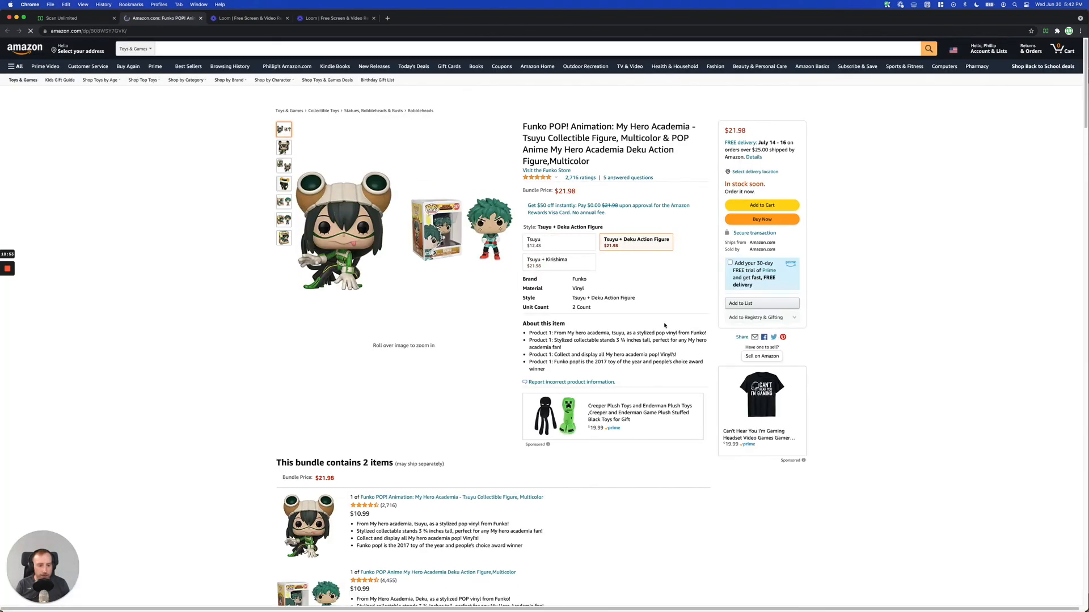
pyautogui.scroll(-2, 665, 325)
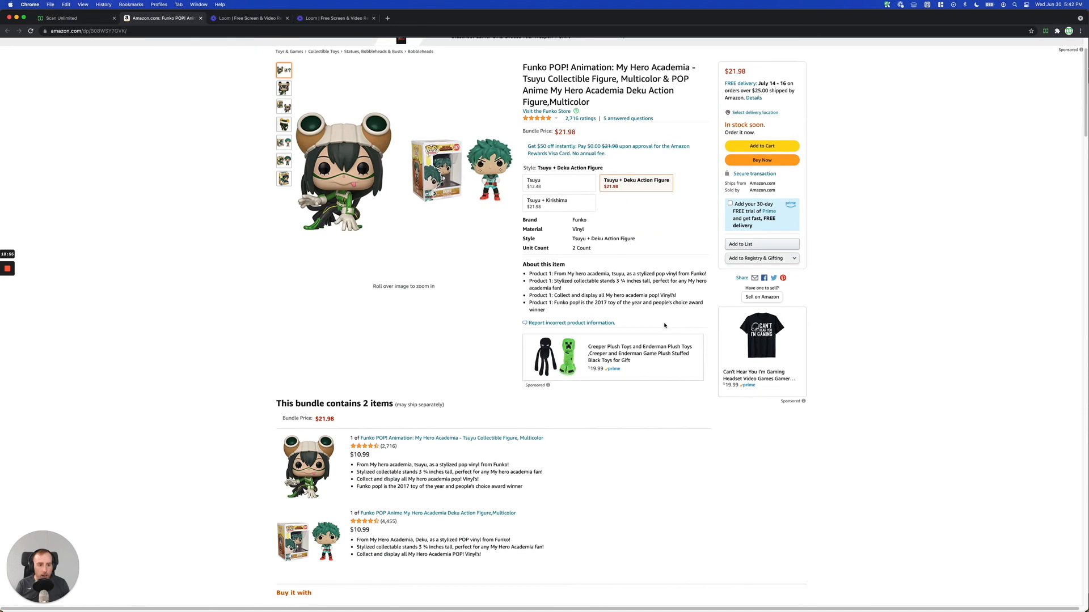
pyautogui.scroll(2, 658, 328)
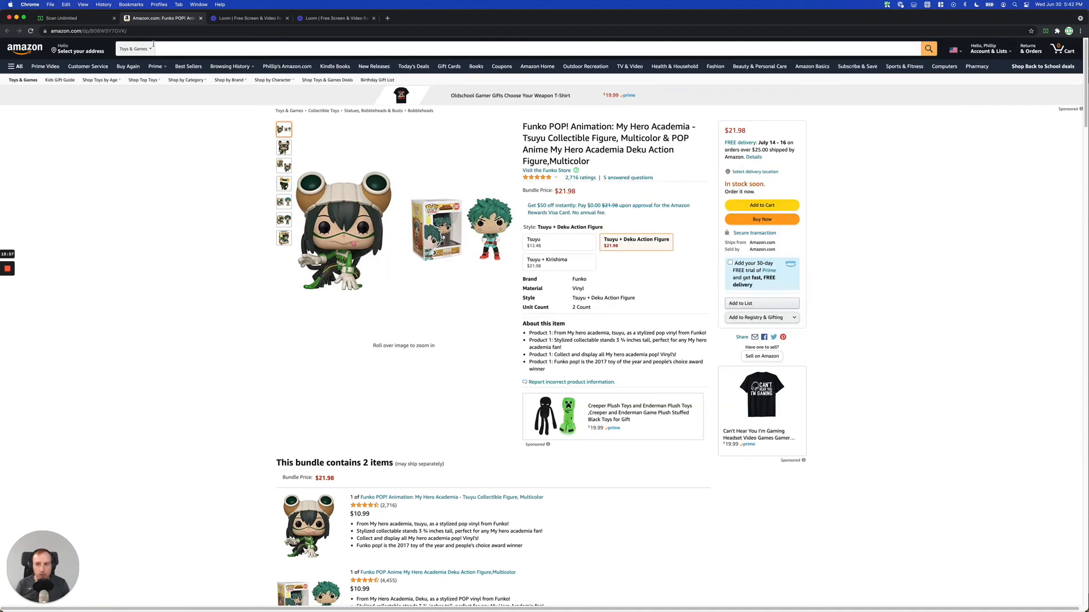
pyautogui.hotkey('ctrl', 'shift', 'Tab')
pyautogui.moveTo(335, 588); pyautogui.dragTo(609, 582)
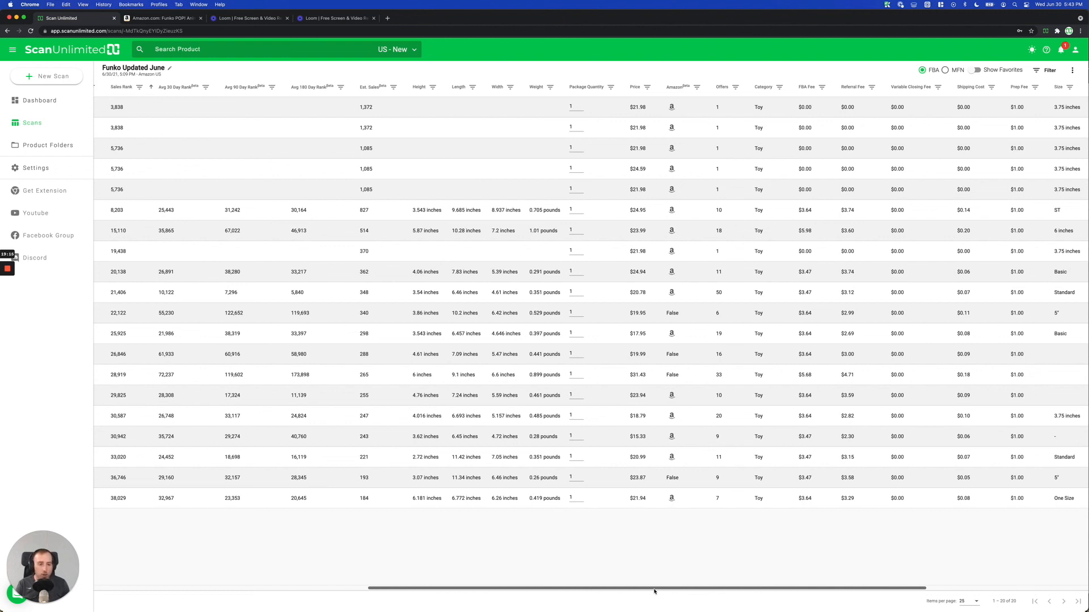
pyautogui.moveTo(653, 592); pyautogui.dragTo(347, 566)
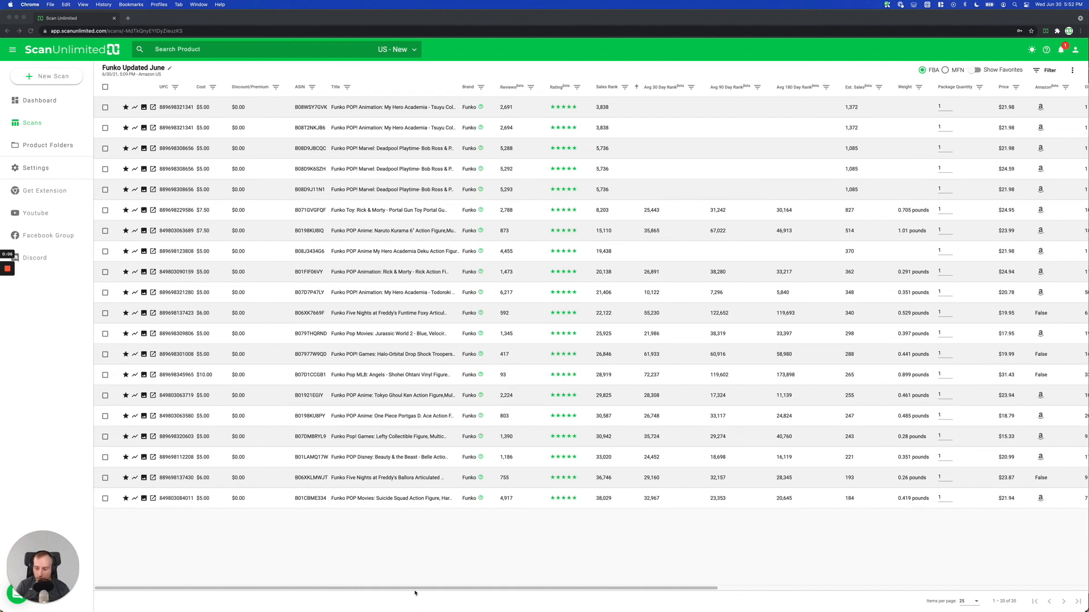
pyautogui.click(441, 541)
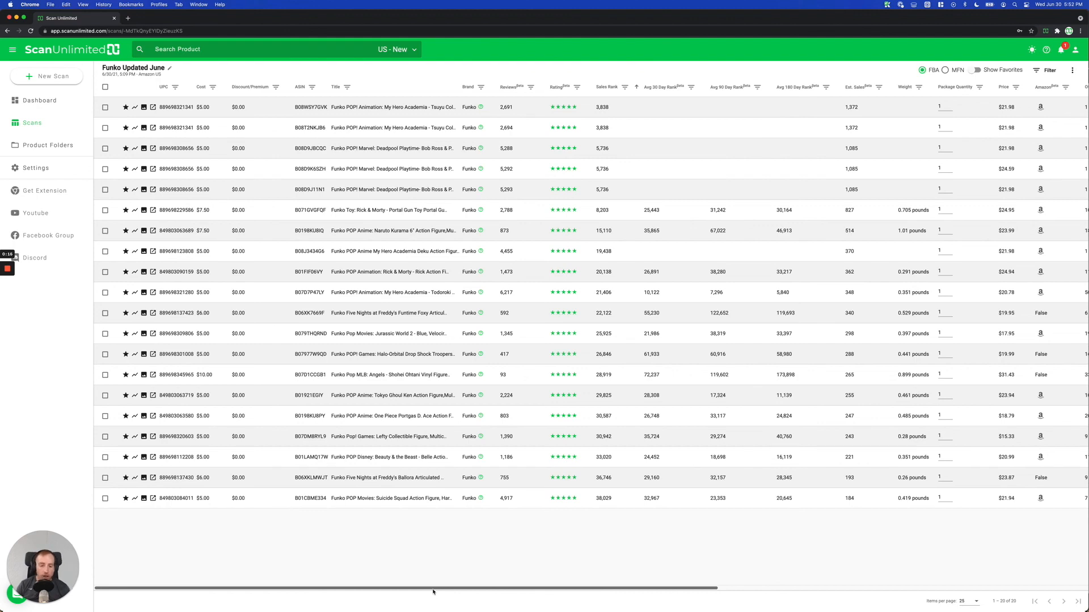
pyautogui.moveTo(433, 592); pyautogui.dragTo(426, 561)
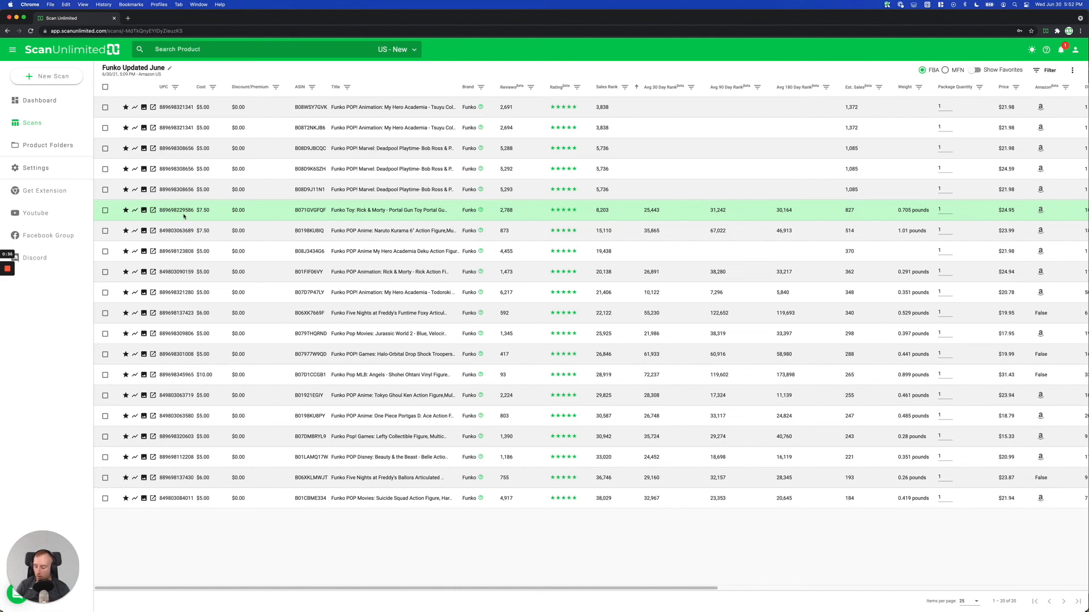
# Open the Rick & Morty Portal Gun product details and check the price on its Amazon listing.
pyautogui.click(218, 215)
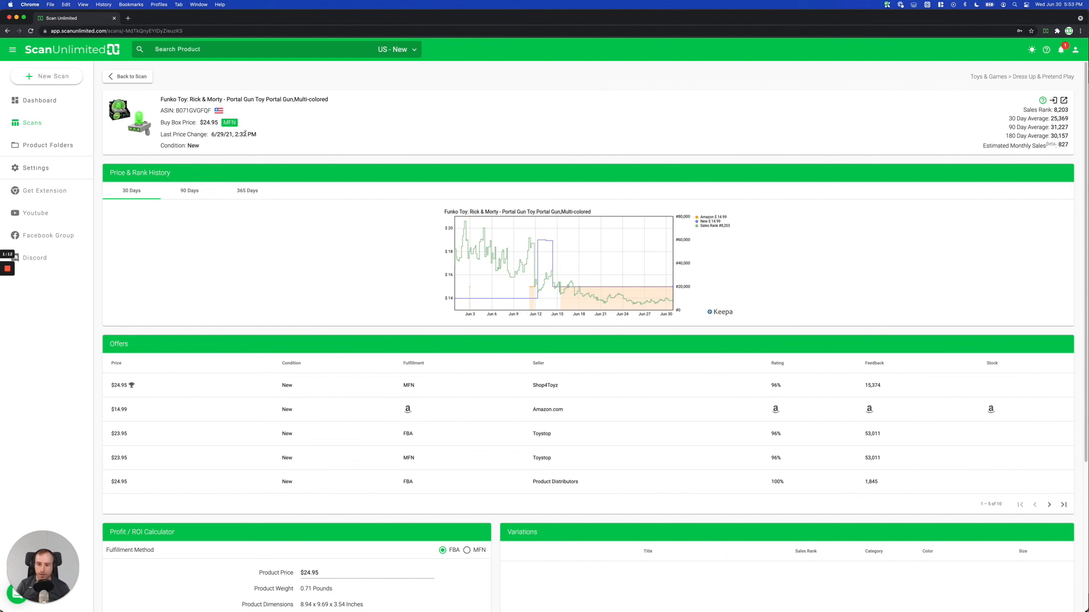
pyautogui.click(249, 101)
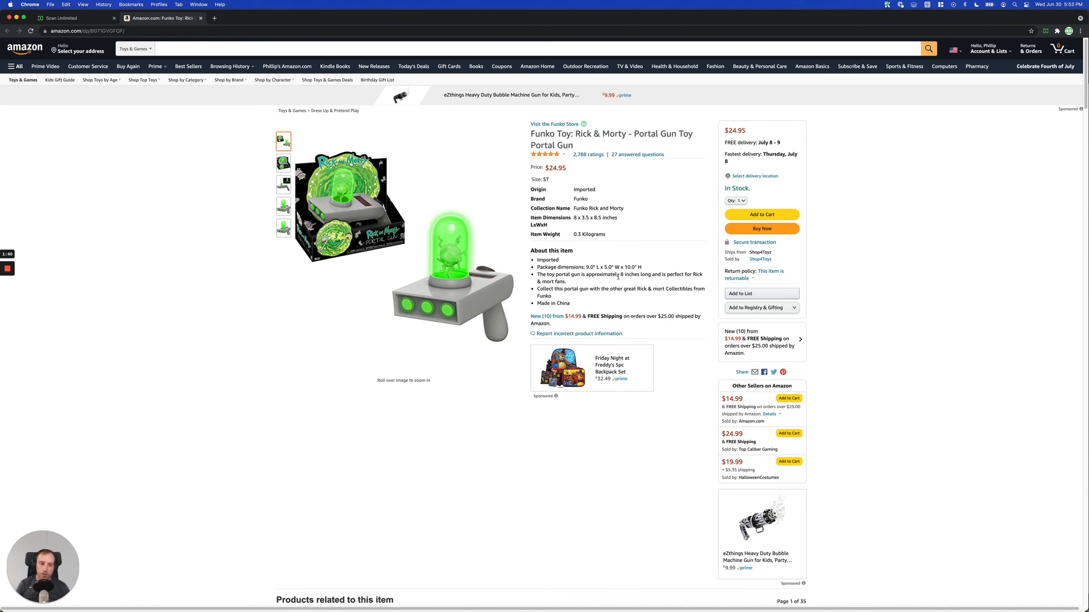
pyautogui.moveTo(728, 131); pyautogui.dragTo(747, 137)
pyautogui.click(746, 136)
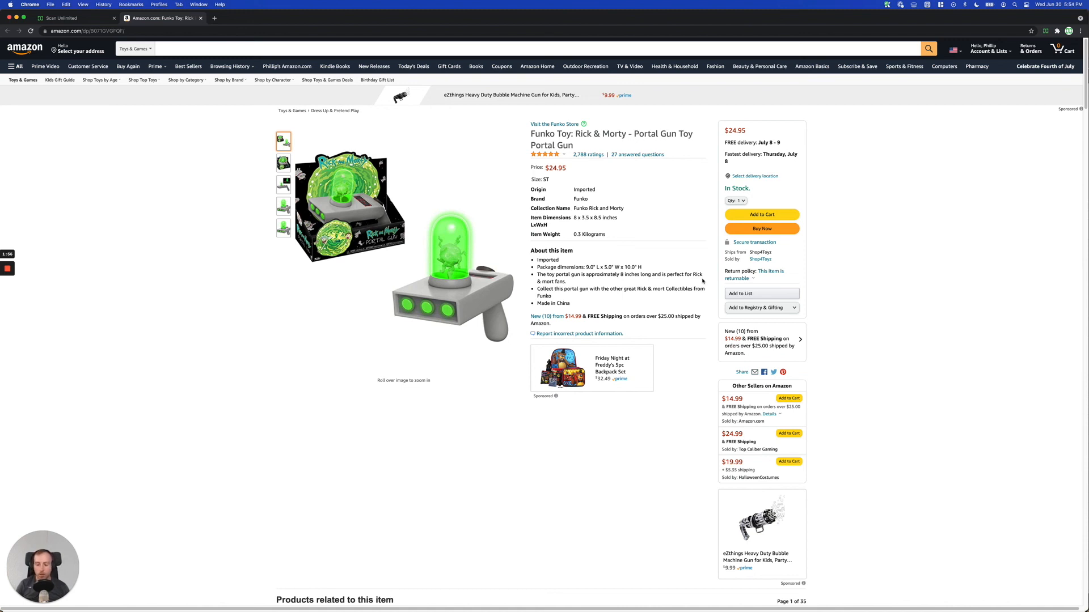
pyautogui.click(201, 18)
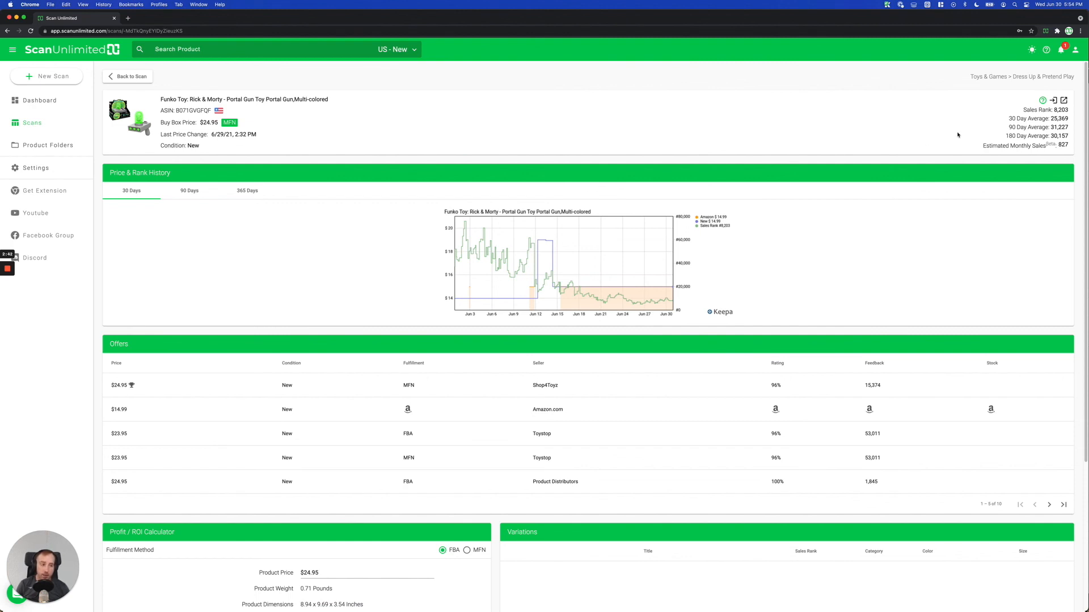
# View the form for reporting a brand's IP complaint and the Scan Unlimited extension's Chrome Web Store page, returning to the product details.
pyautogui.click(1043, 101)
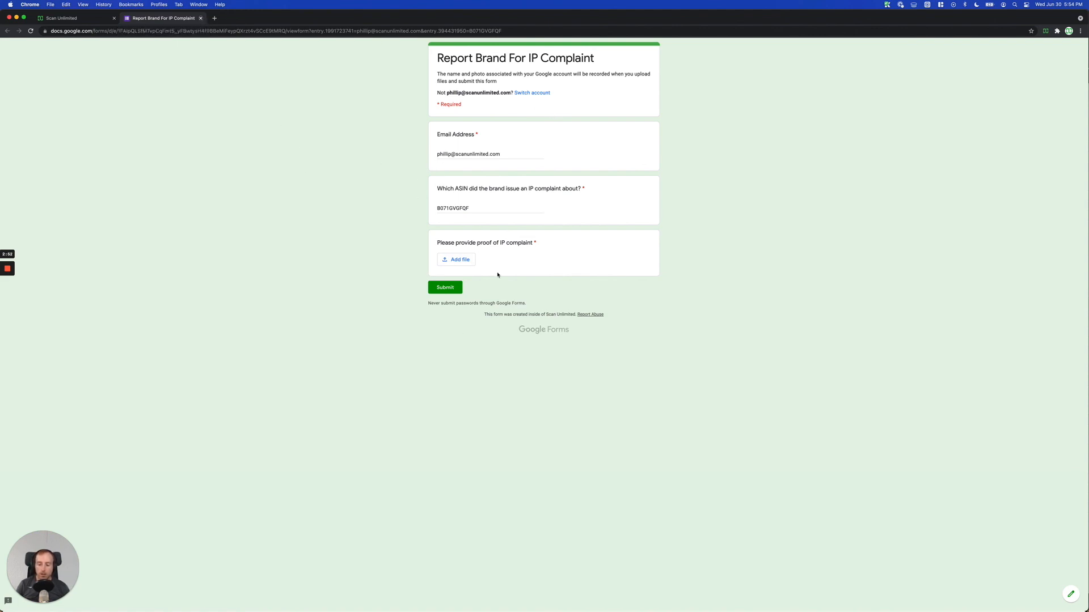
pyautogui.click(201, 19)
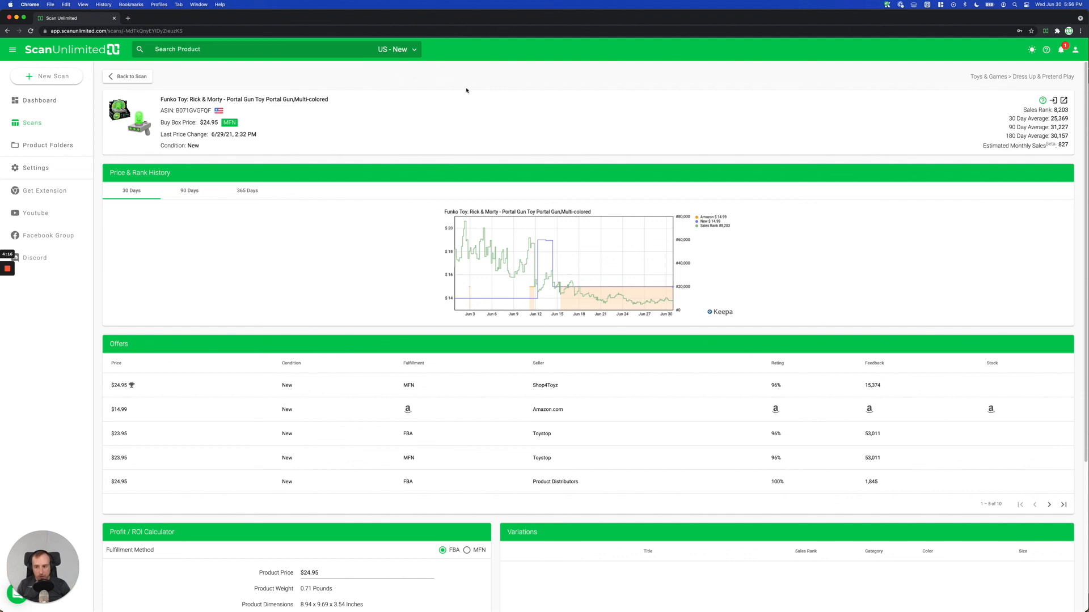
pyautogui.click(41, 195)
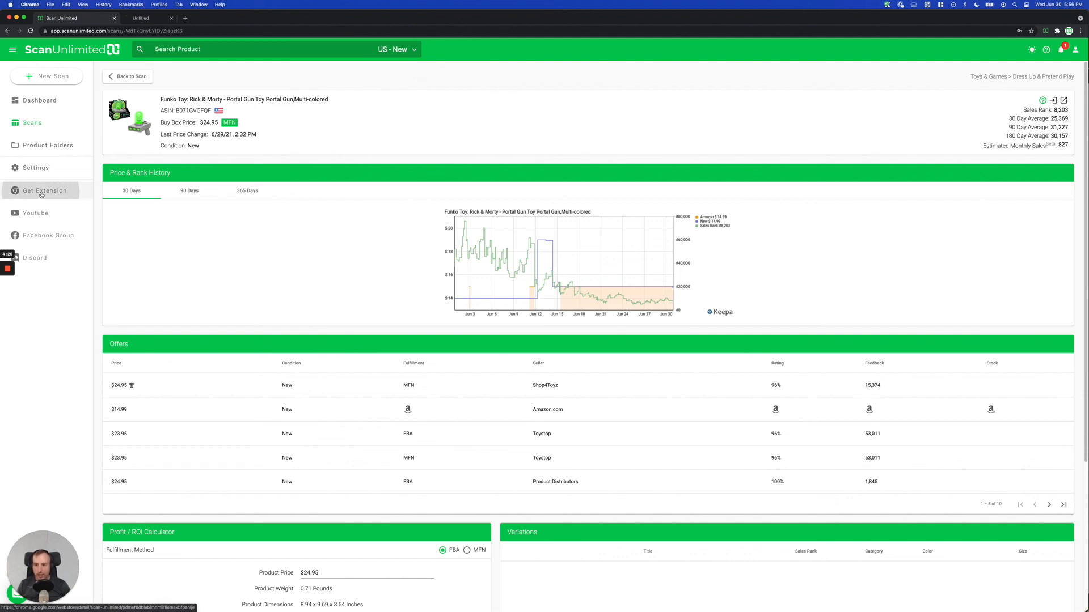
pyautogui.click(162, 18)
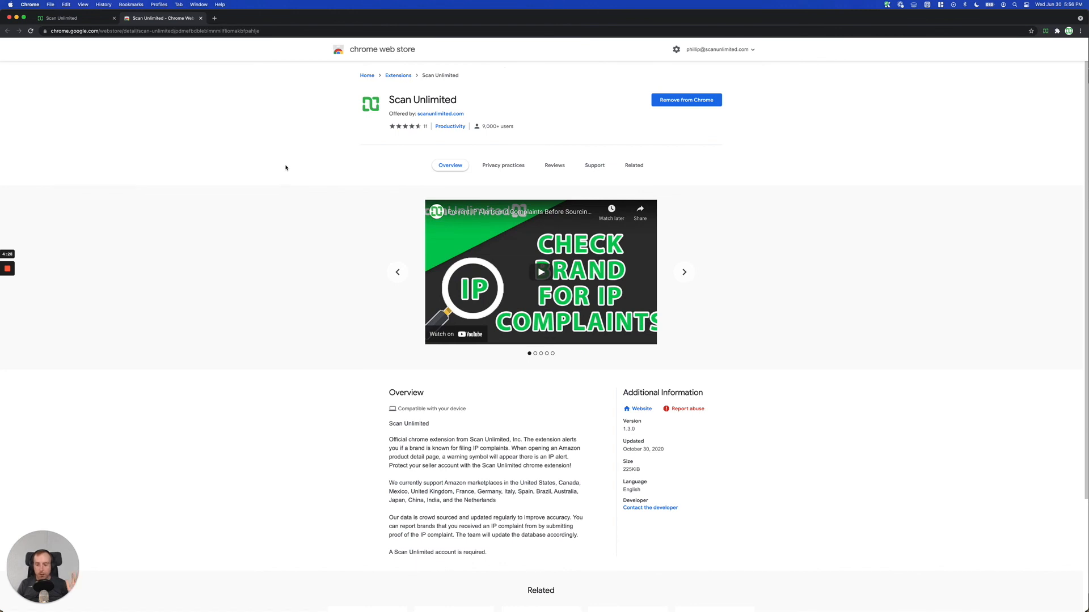
pyautogui.click(90, 22)
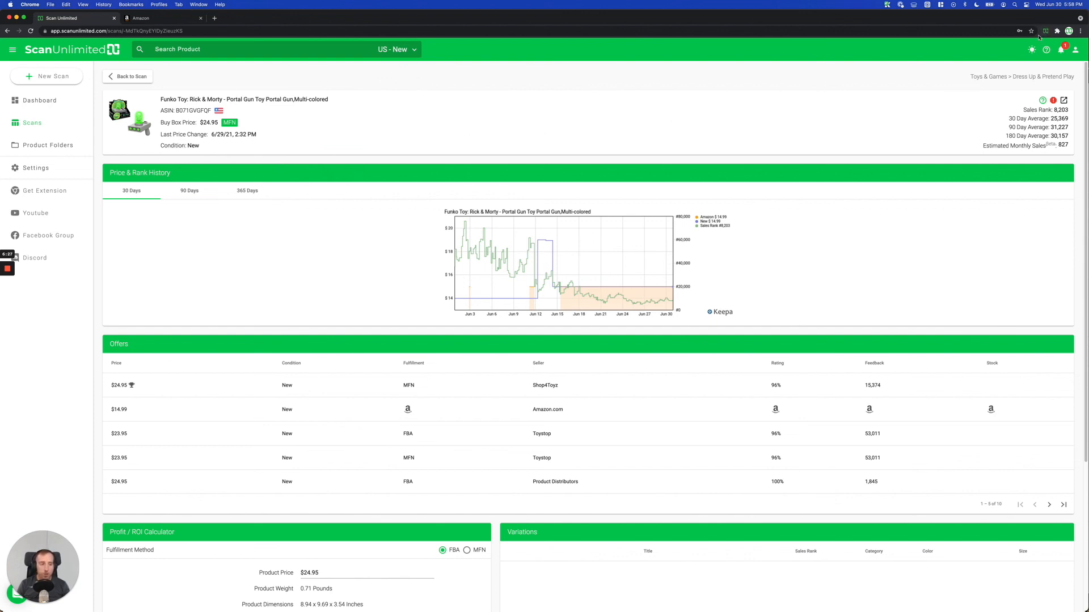
pyautogui.moveTo(1053, 104)
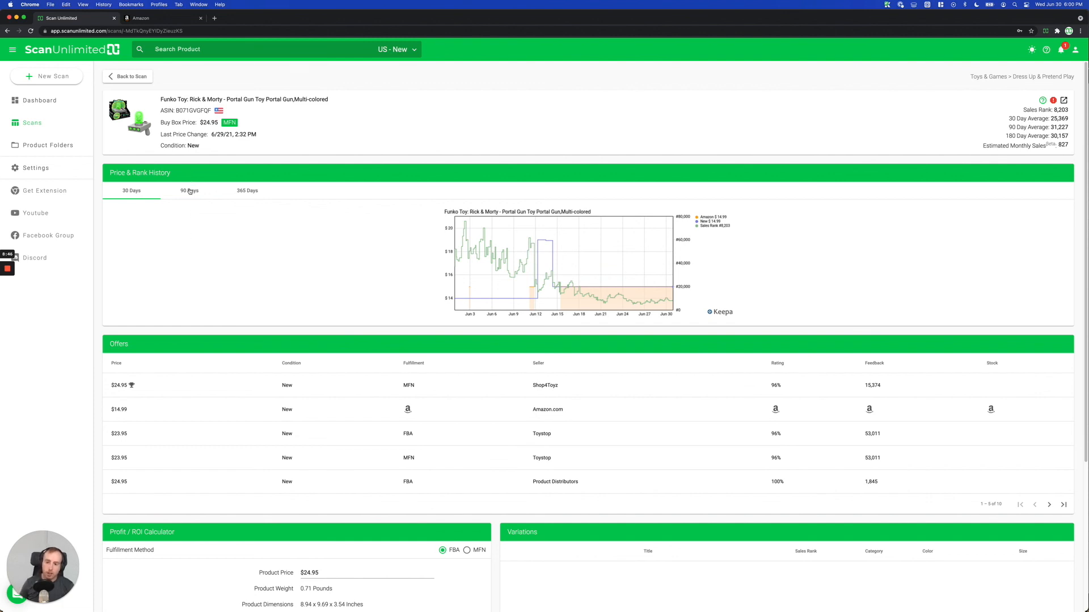
# Show the Portal Gun's price and rank history over 365 days and examine the chart.
pyautogui.click(237, 190)
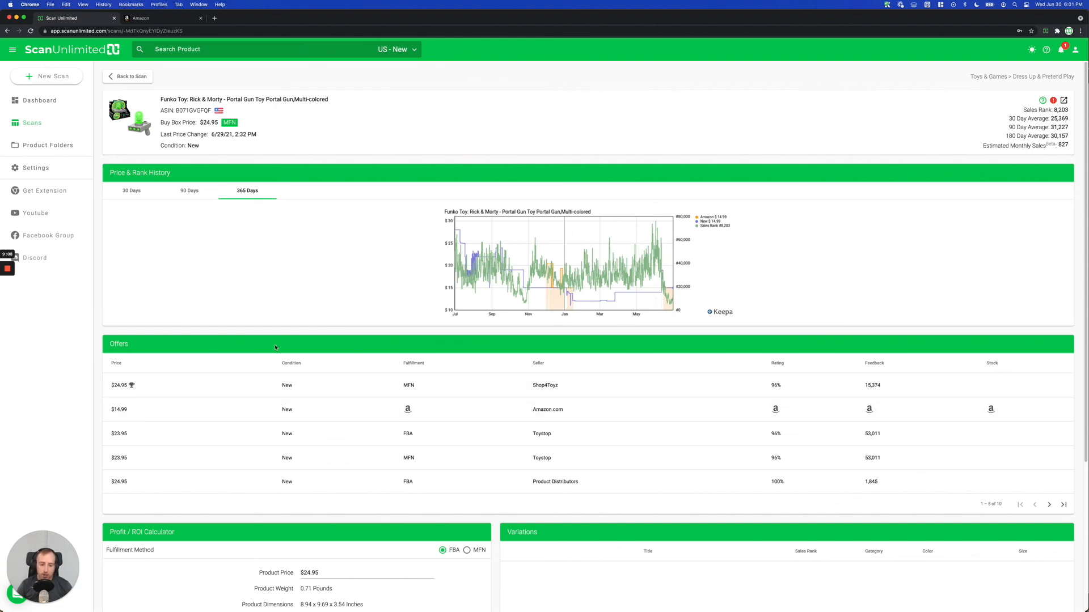
pyautogui.scroll(-1, 237, 304)
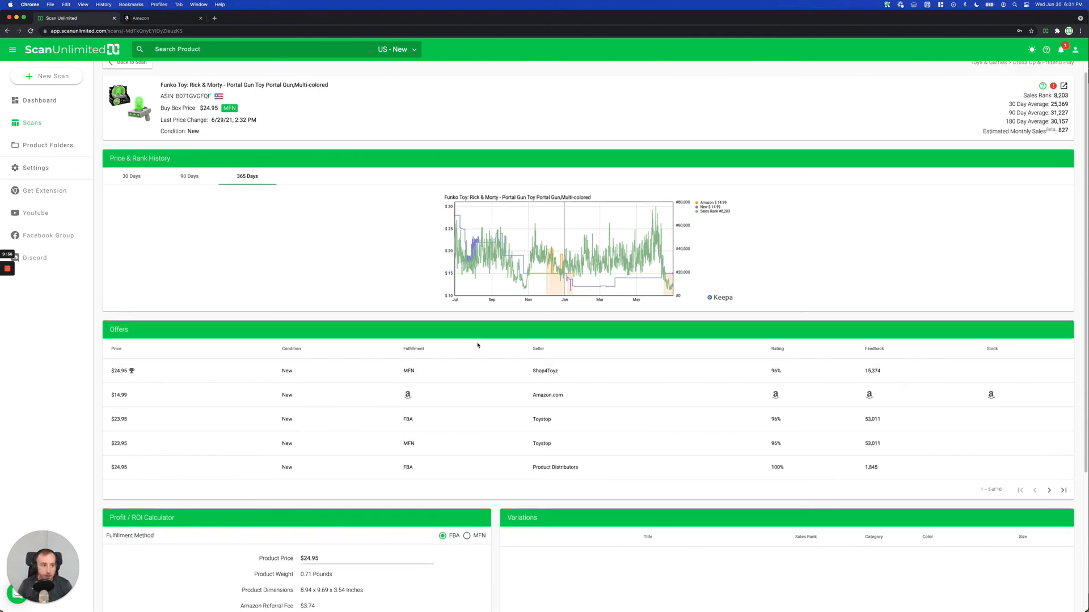
pyautogui.scroll(1, 590, 307)
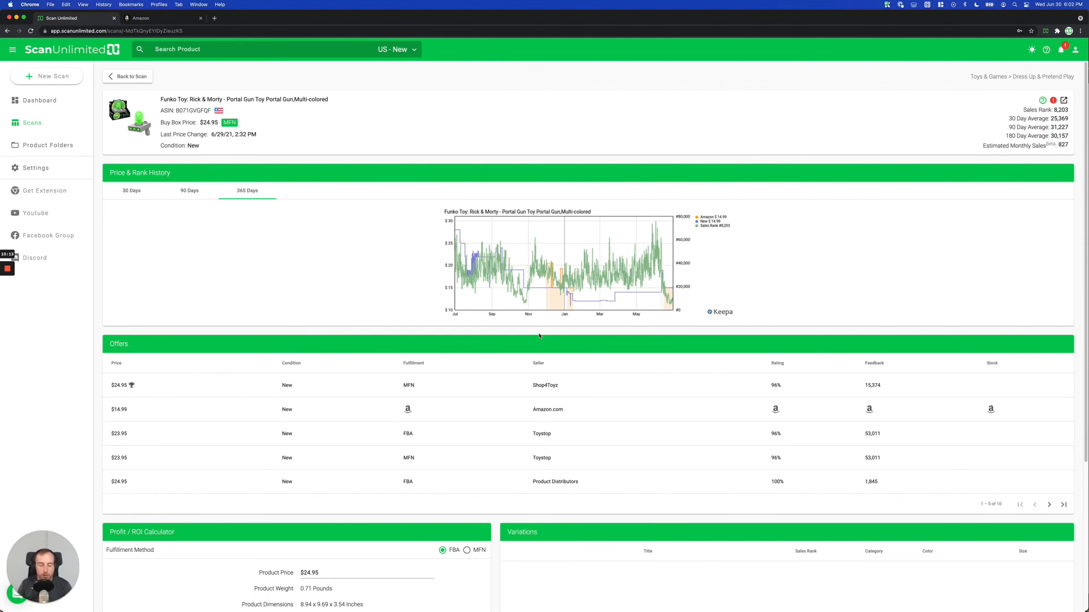
pyautogui.moveTo(145, 134)
# Review the Portal Gun's offers, inspect the Amazon seller profile of the Buy Box holder Shop4Toyz, and return to the product details.
pyautogui.scroll(-1, 491, 260)
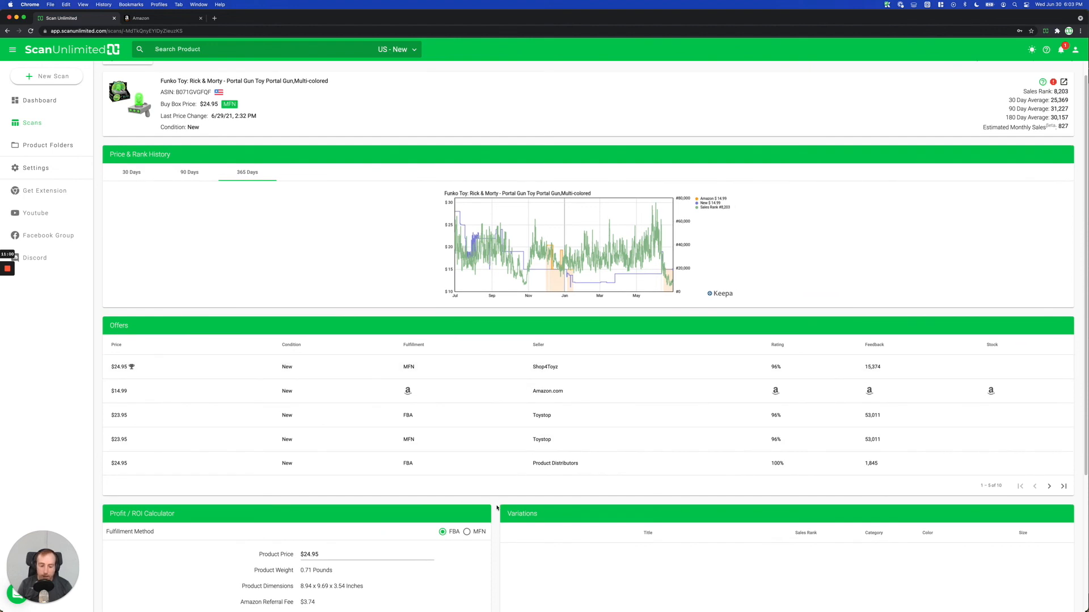
pyautogui.scroll(-2, 497, 508)
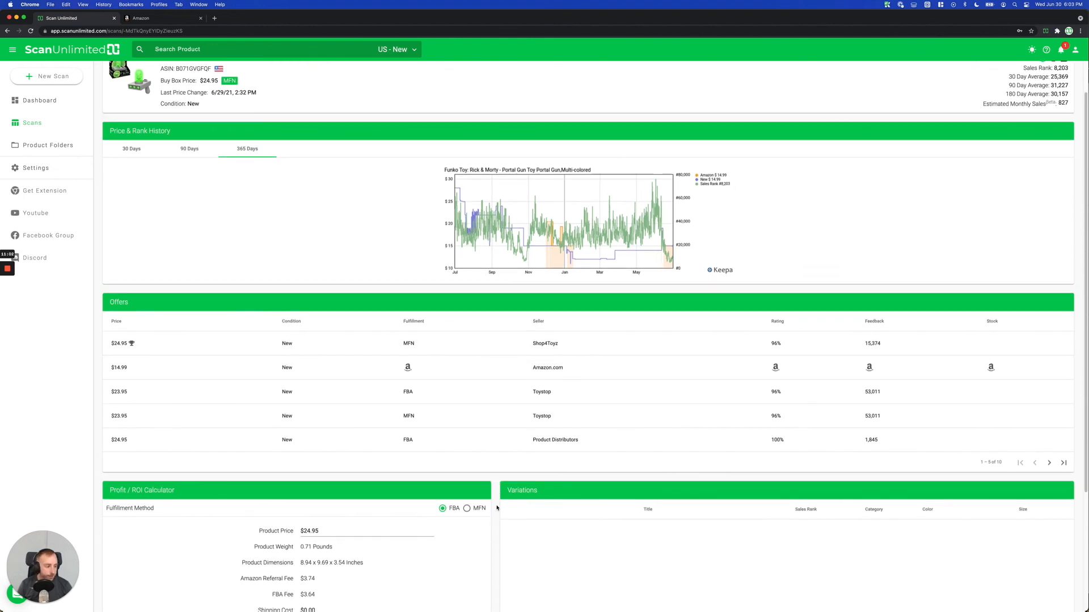
pyautogui.scroll(-5, 497, 508)
pyautogui.scroll(4, 489, 504)
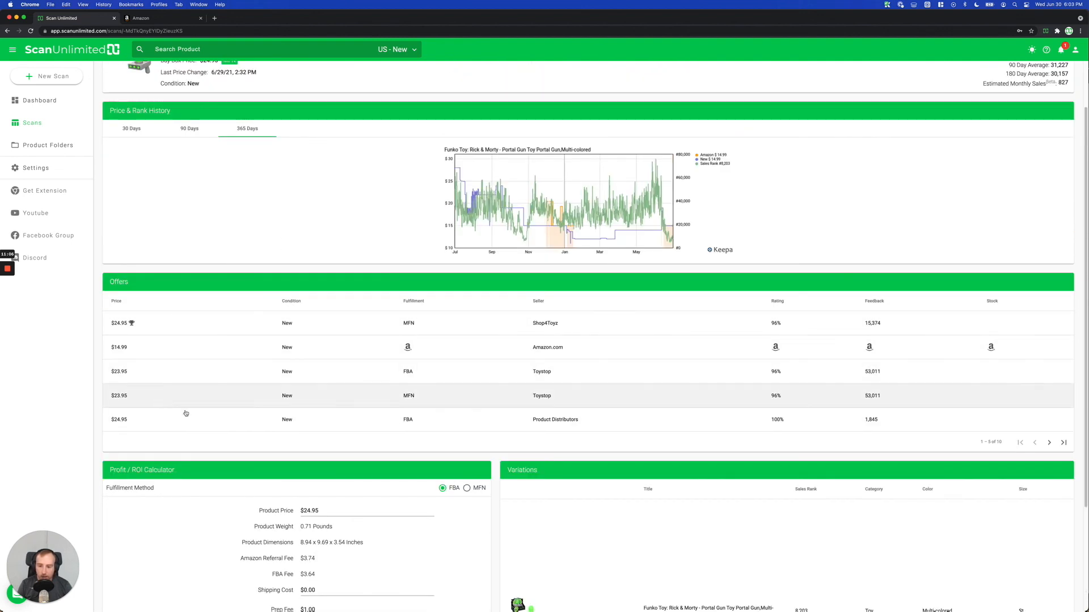
pyautogui.scroll(-4, 104, 464)
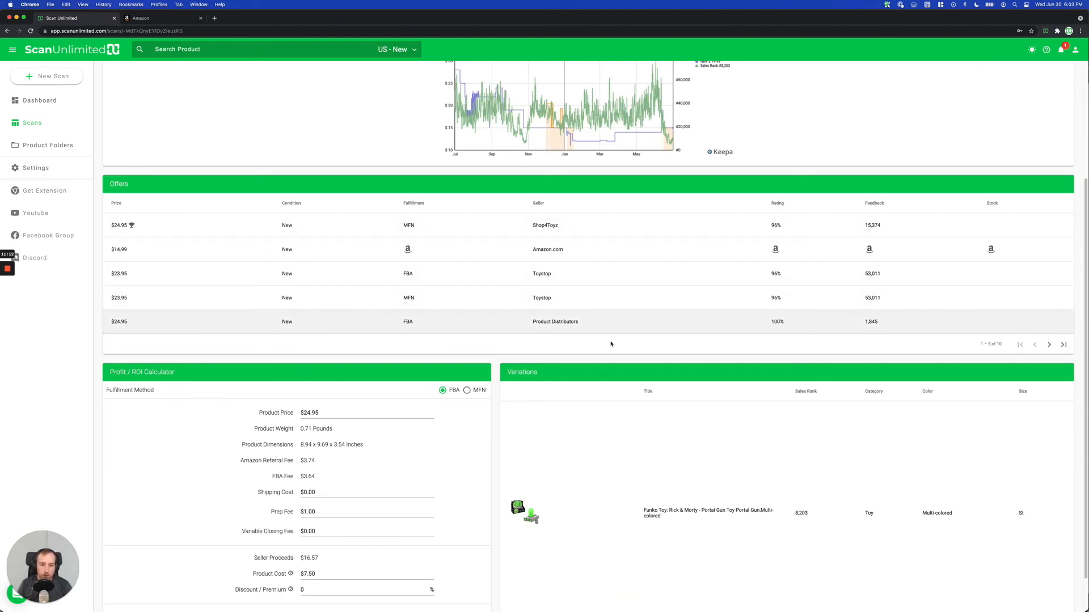
pyautogui.click(435, 228)
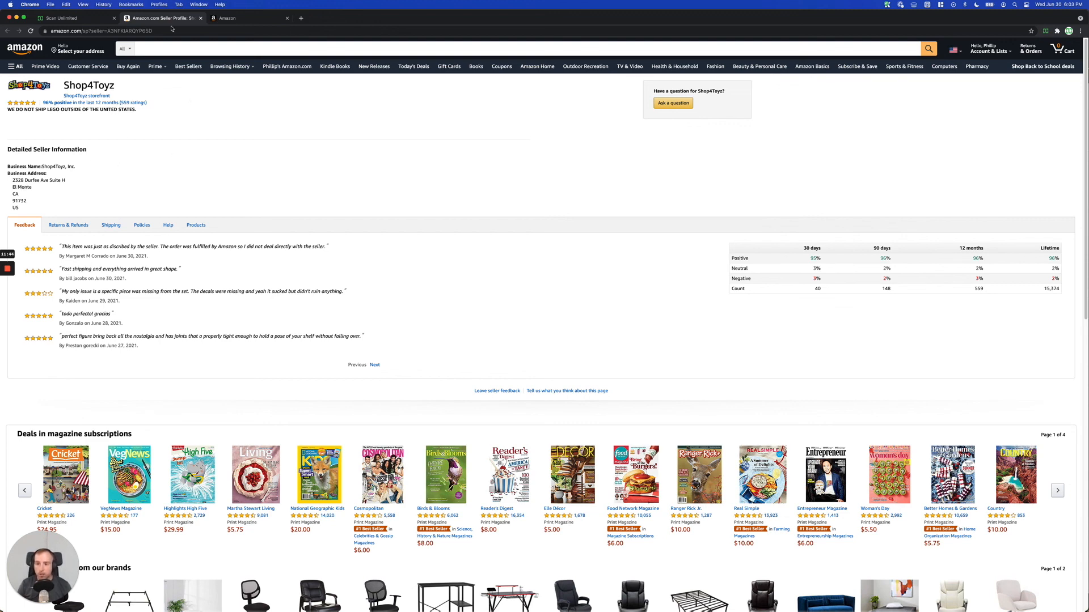
pyautogui.click(68, 20)
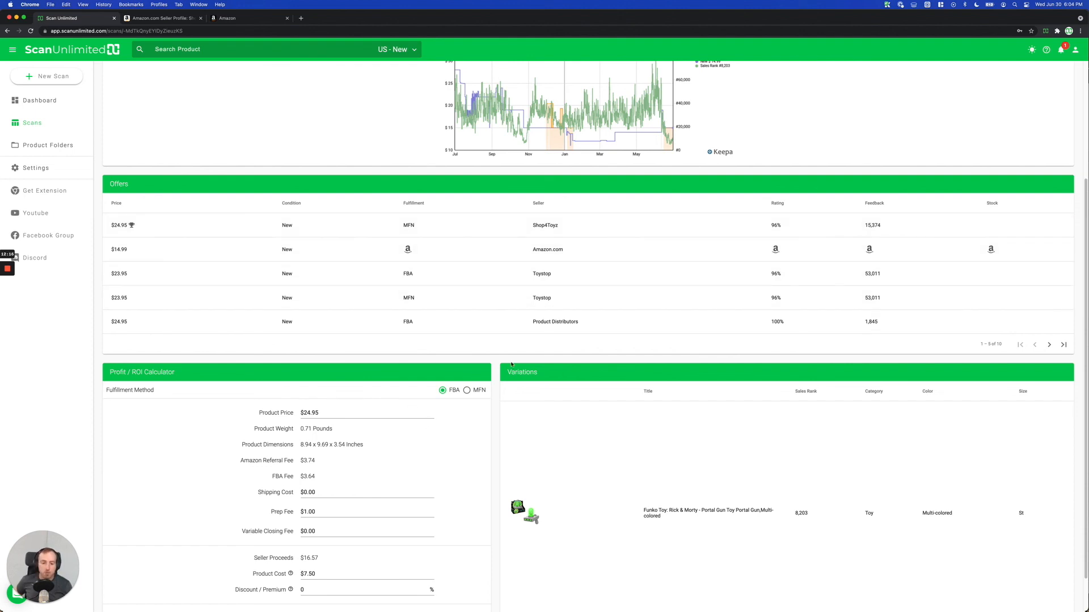
# Set the product price to $20 in the Portal Gun's profit and ROI calculator.
pyautogui.scroll(-1, 506, 352)
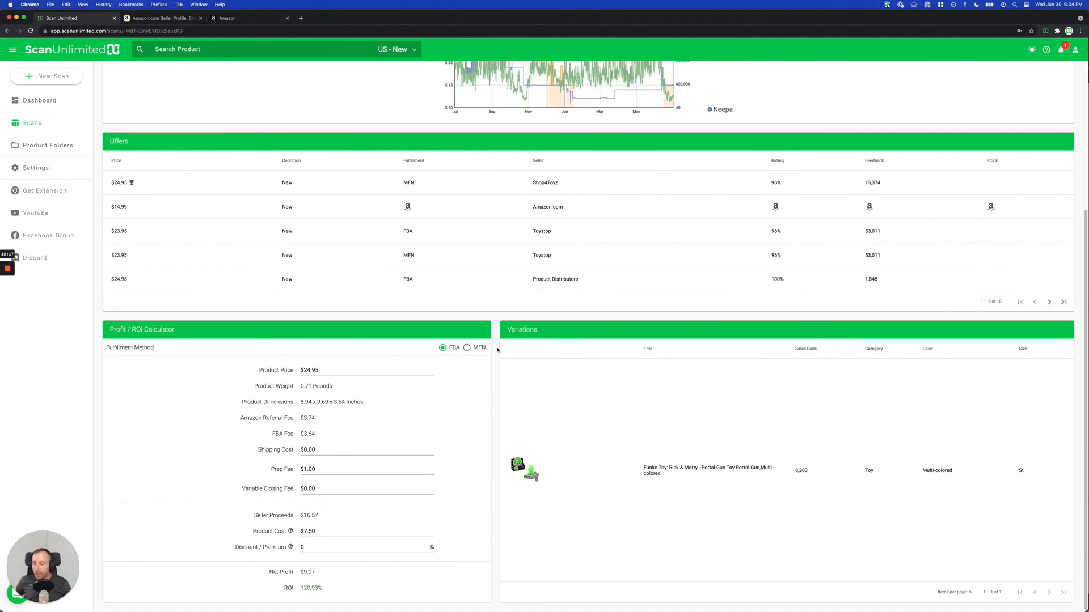
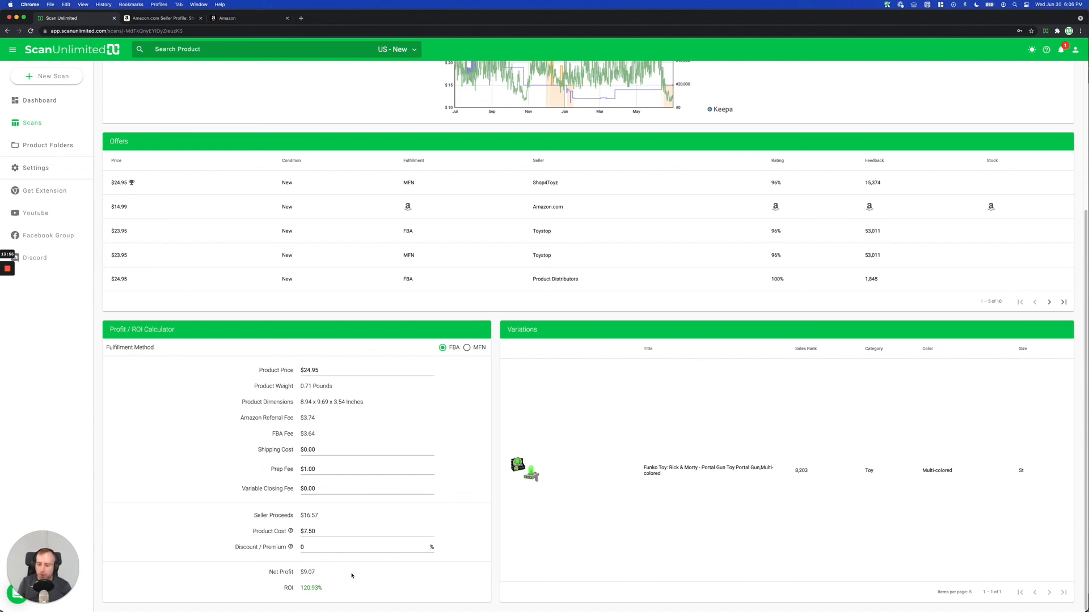
pyautogui.scroll(5, 454, 345)
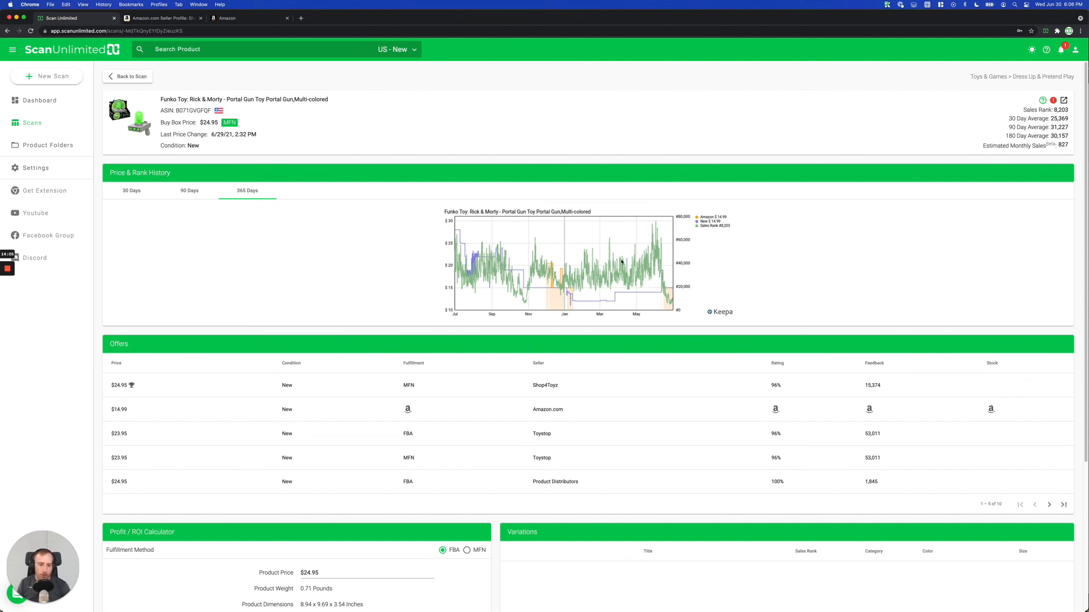
pyautogui.scroll(-5, 661, 273)
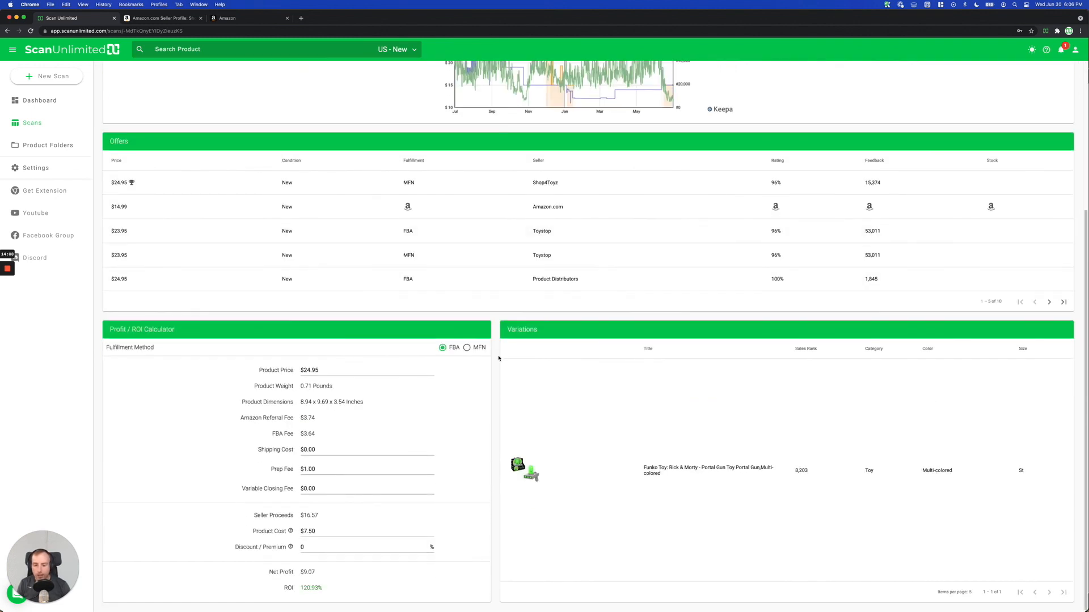
pyautogui.doubleClick(328, 370)
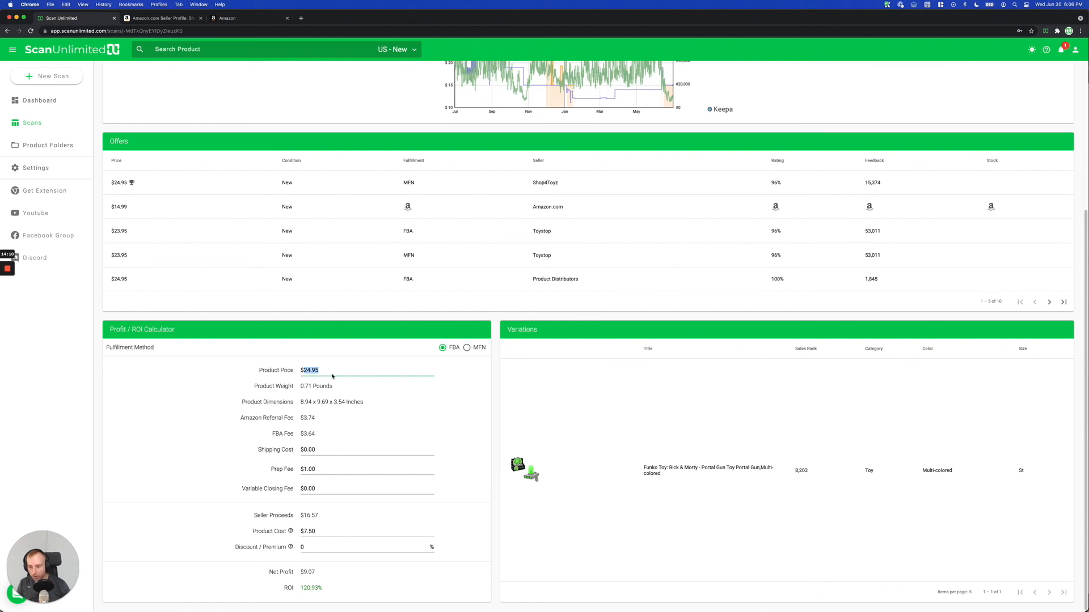
pyautogui.write('20')
pyautogui.click(479, 399)
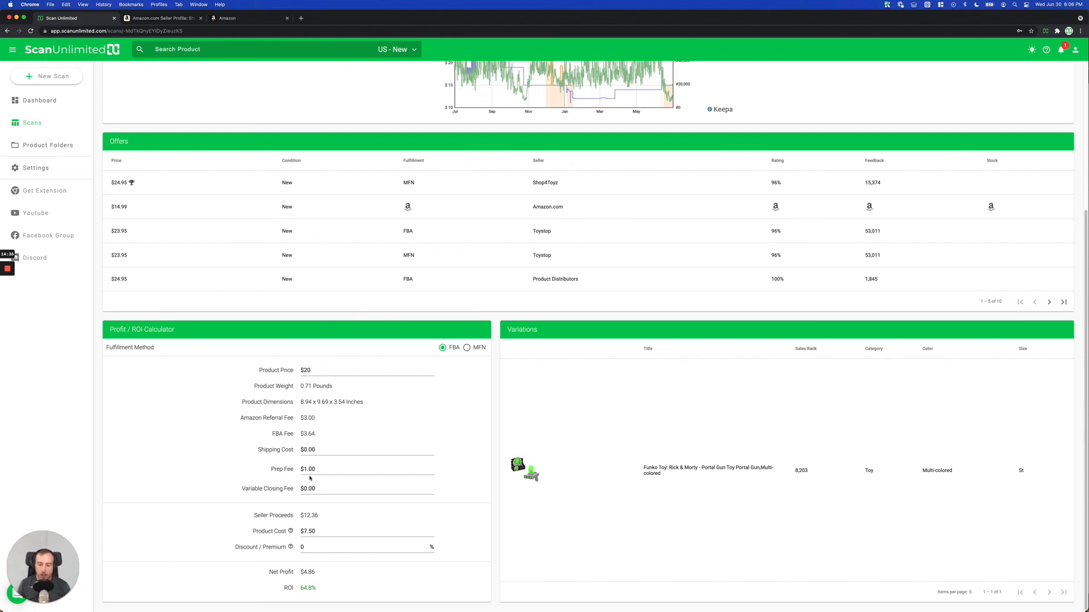
# Apply a discount/premium of -10% in the Portal Gun's profit calculator.
pyautogui.click(316, 549)
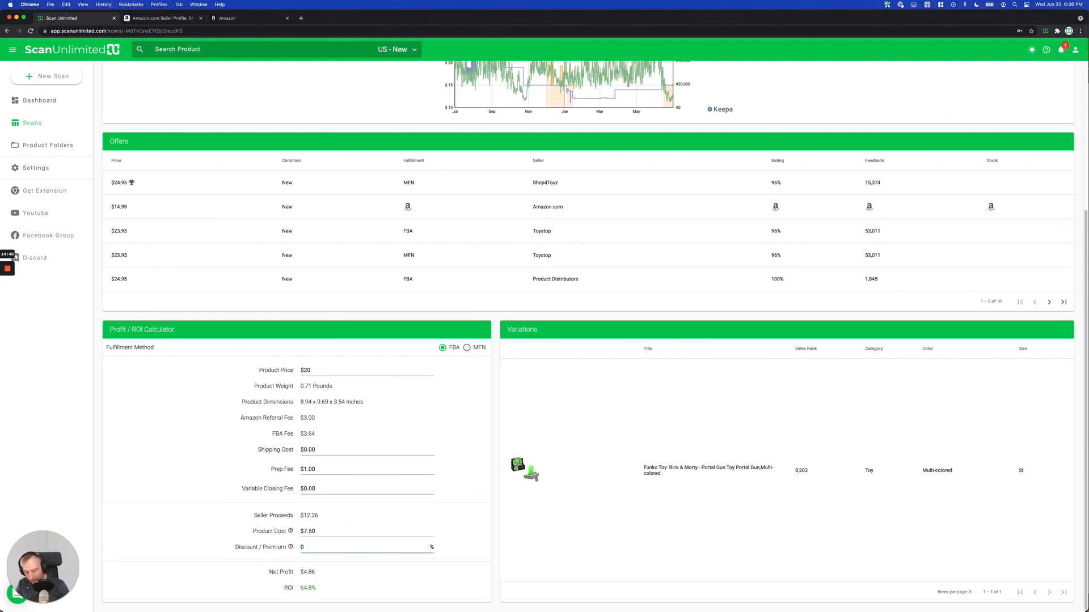
pyautogui.write('-10')
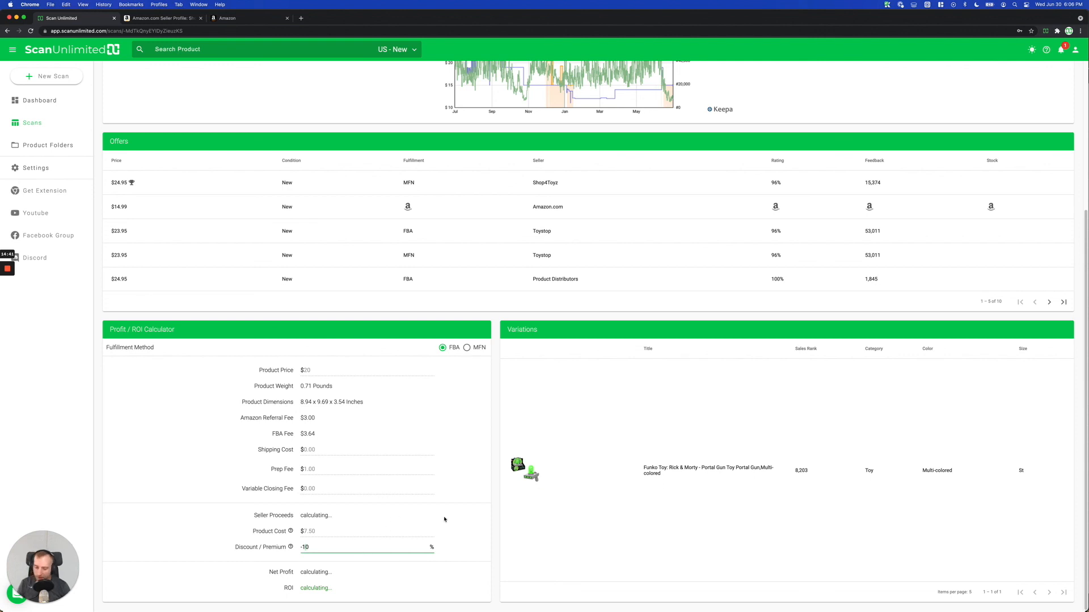
pyautogui.click(487, 525)
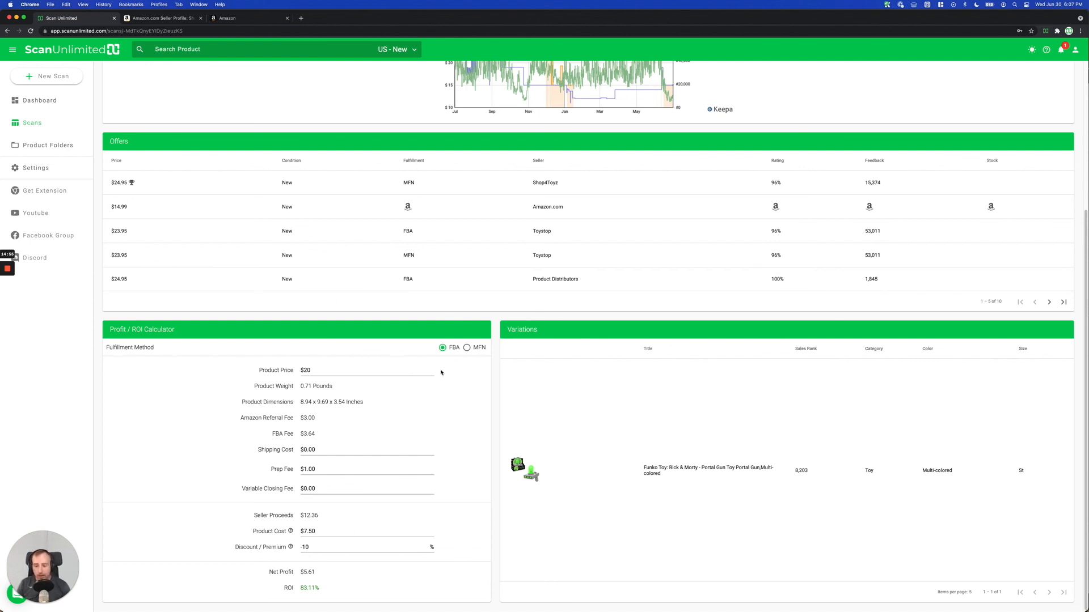
# Compare the Portal Gun's profit under MFN and FBA fulfillment, leaving FBA selected in the calculator.
pyautogui.click(467, 350)
pyautogui.click(443, 351)
pyautogui.click(466, 347)
pyautogui.click(443, 348)
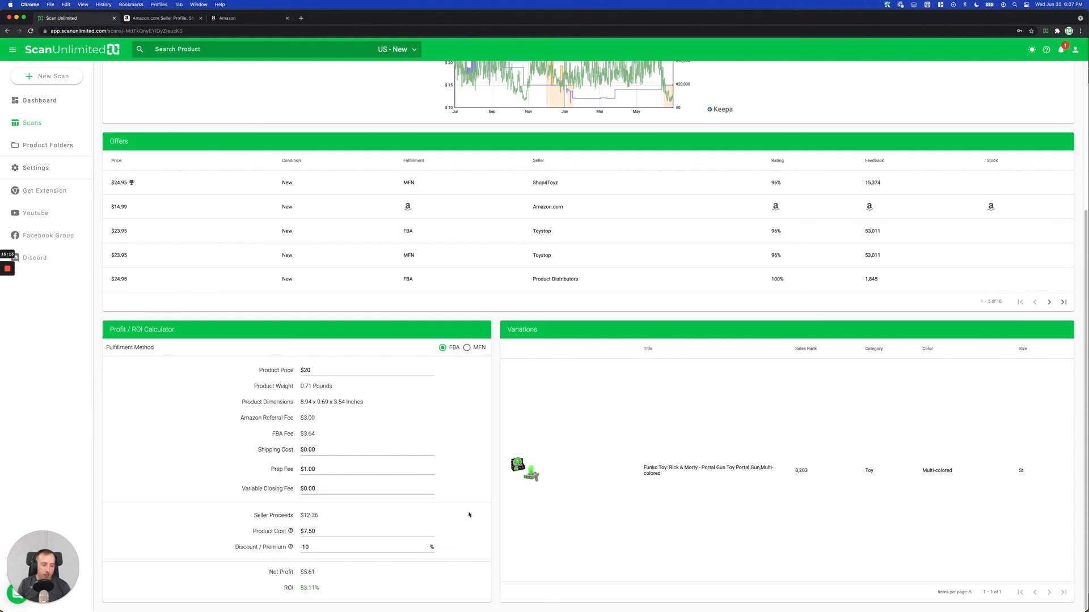
# Review the Portal Gun's price and rank history, offers, calculated profit, restriction status and enlarged product image.
pyautogui.scroll(3, 518, 494)
pyautogui.scroll(2, 518, 494)
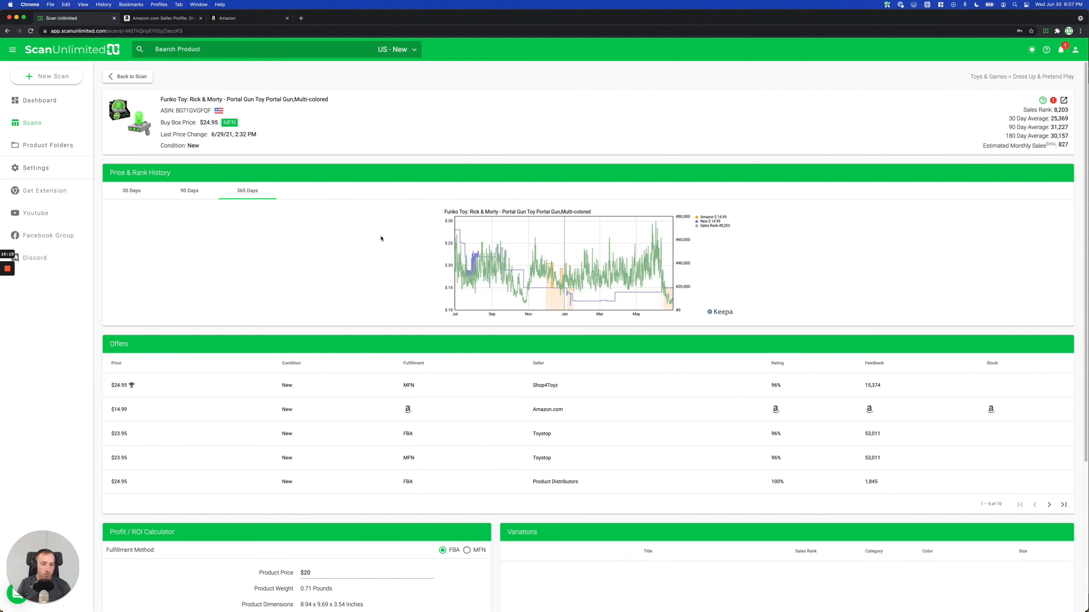
pyautogui.scroll(-4, 383, 274)
pyautogui.scroll(4, 384, 274)
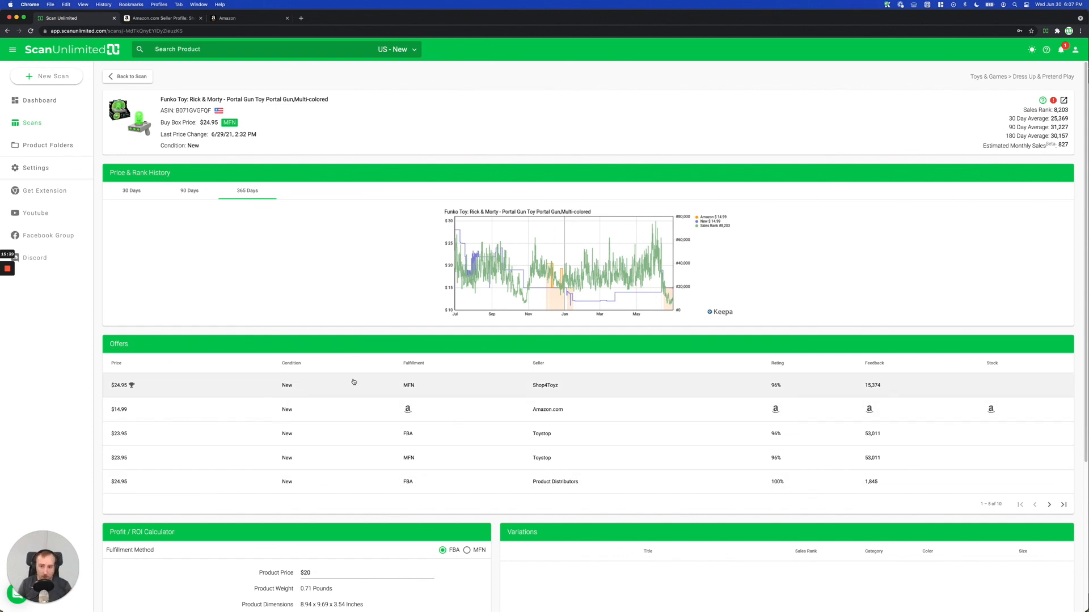
pyautogui.scroll(-5, 306, 303)
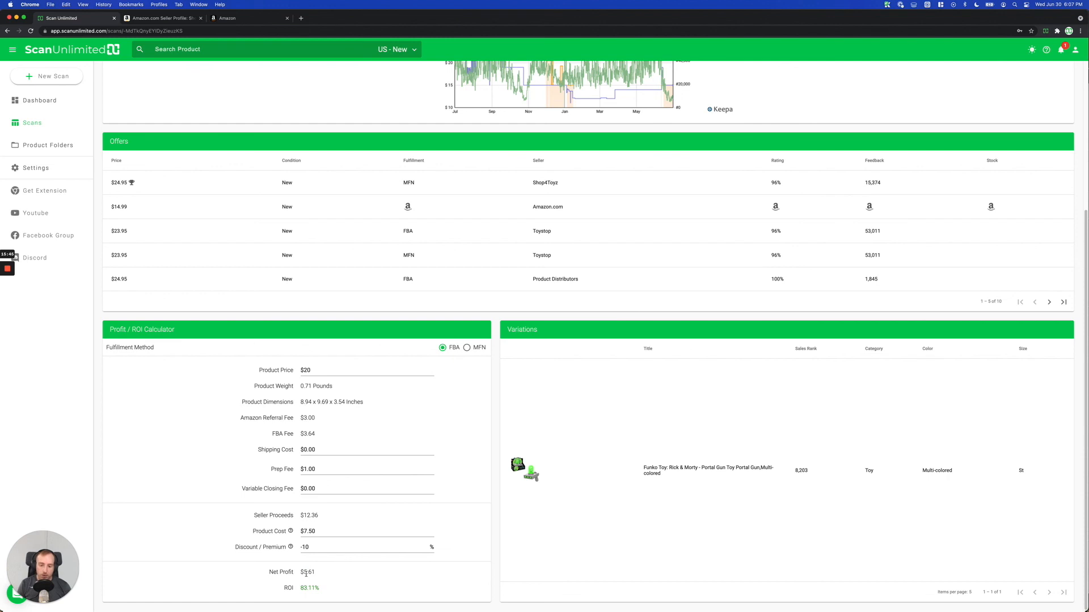
pyautogui.scroll(5, 306, 574)
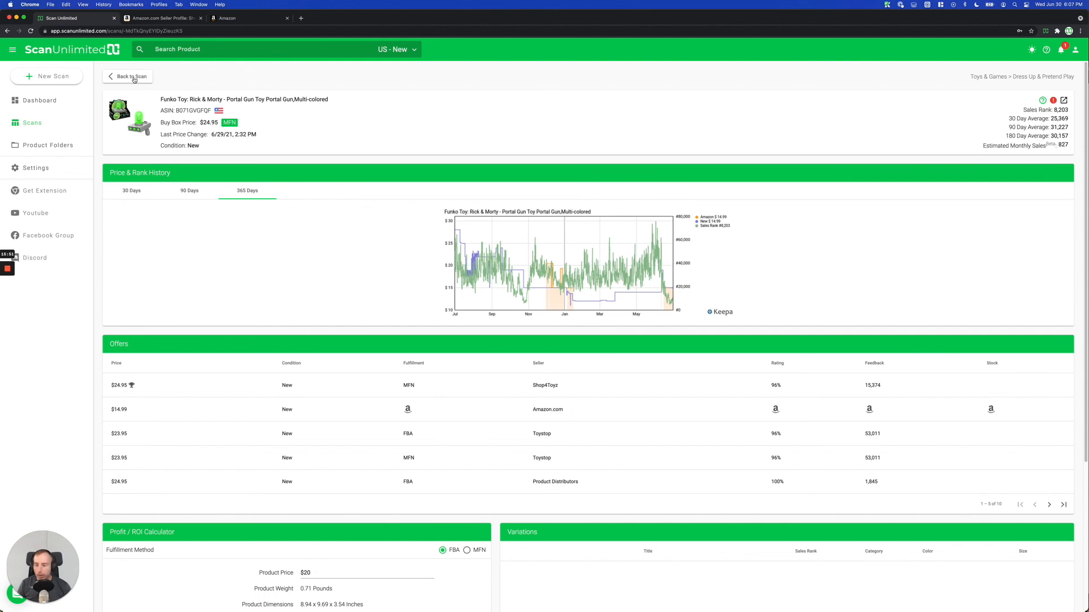
pyautogui.moveTo(1056, 103)
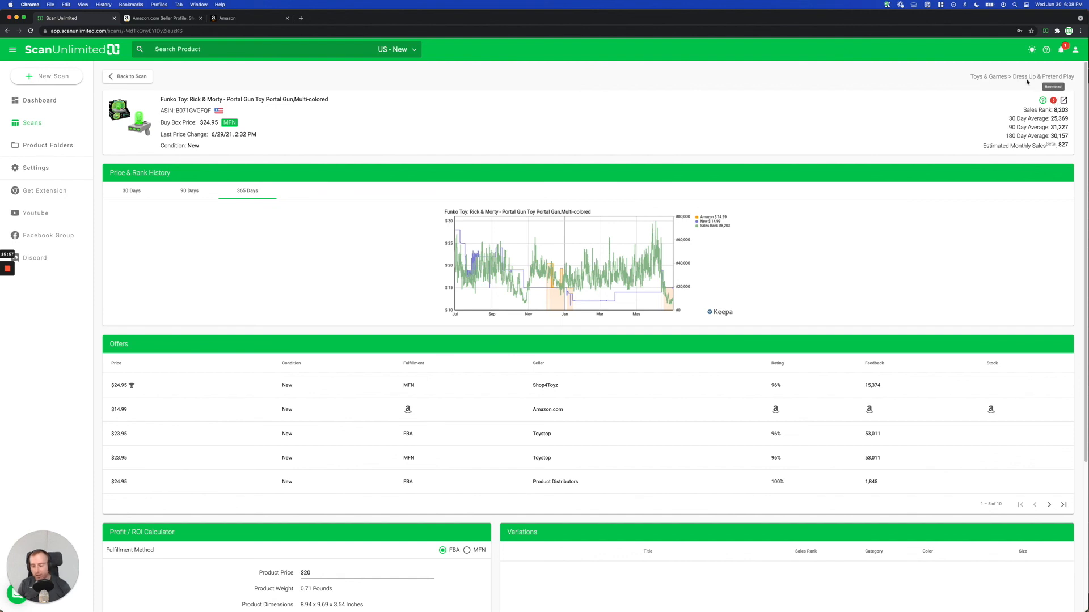
pyautogui.moveTo(145, 126)
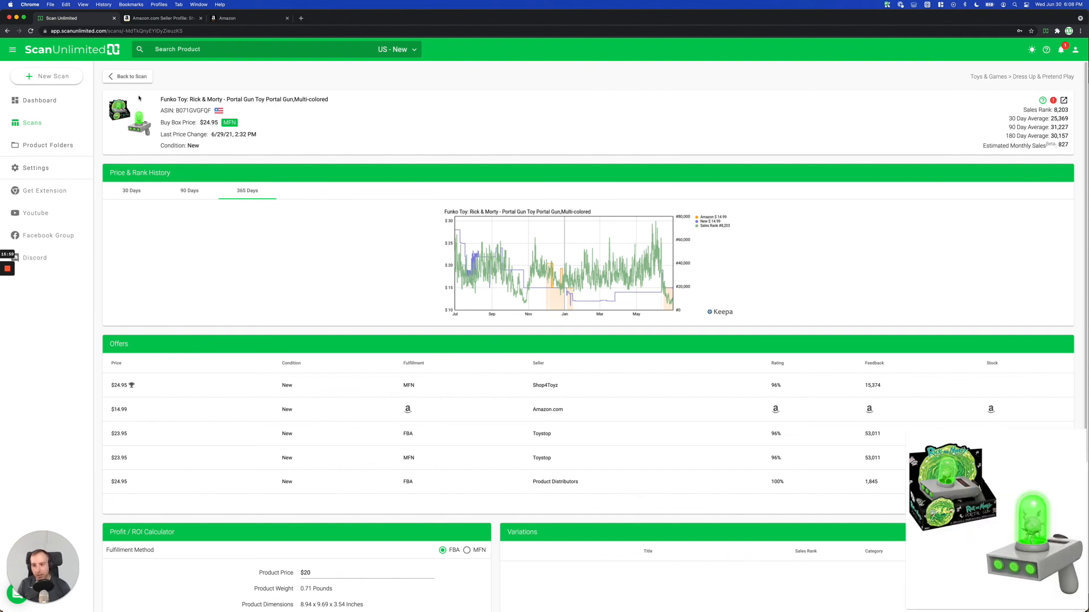
# Mark the Rick & Morty Portal Gun as a favorite in the scan list and check it in the favorites-only view.
pyautogui.click(120, 76)
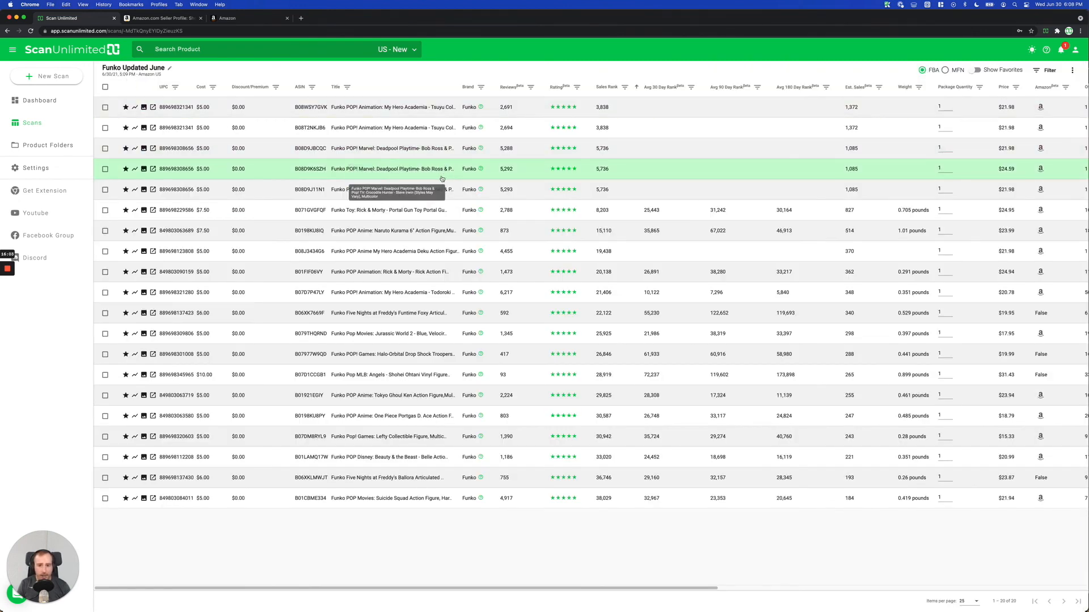
pyautogui.click(125, 211)
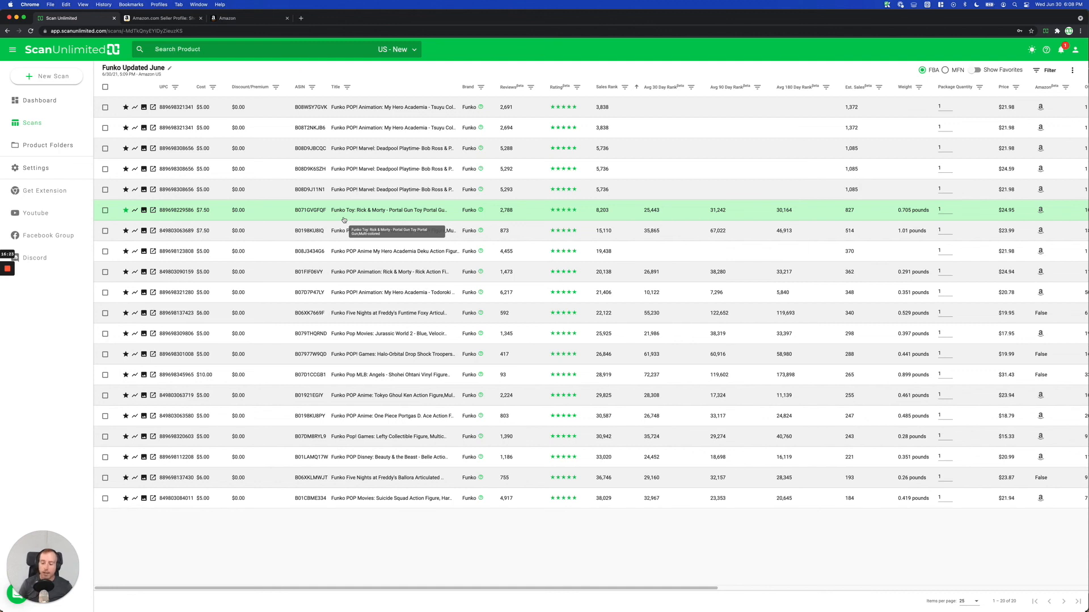
pyautogui.click(974, 69)
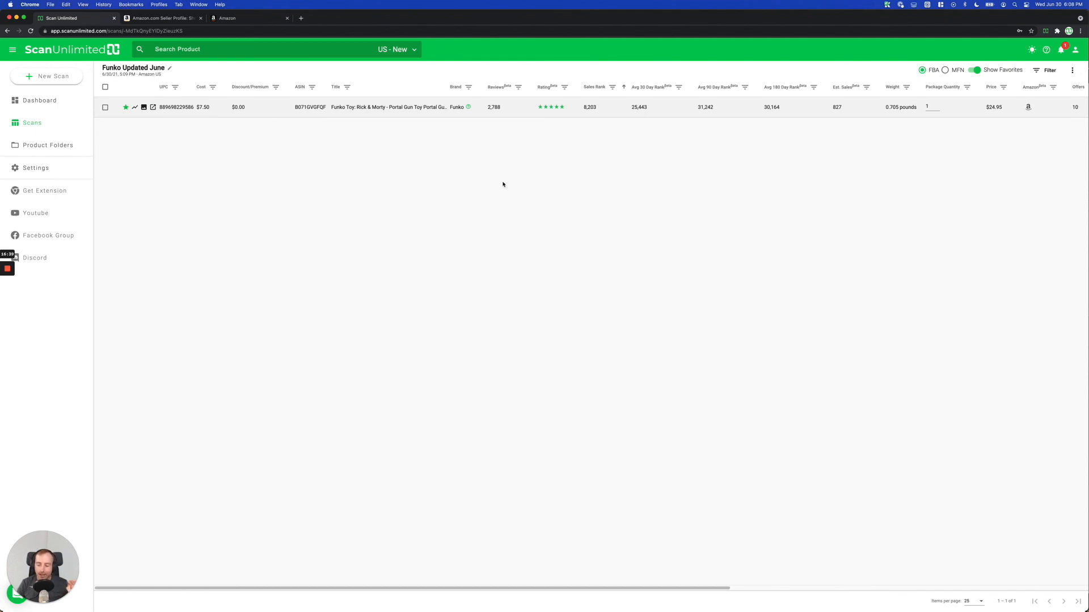
pyautogui.click(974, 70)
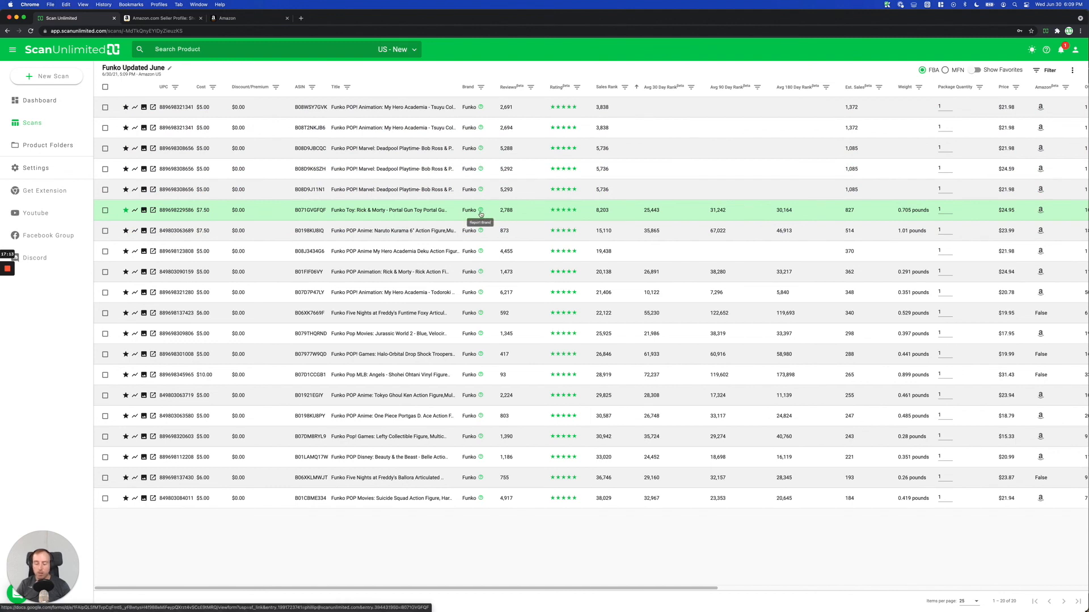
# Open the Portal Gun's Amazon listing and search all Amazon departments for "adobe".
pyautogui.click(389, 211)
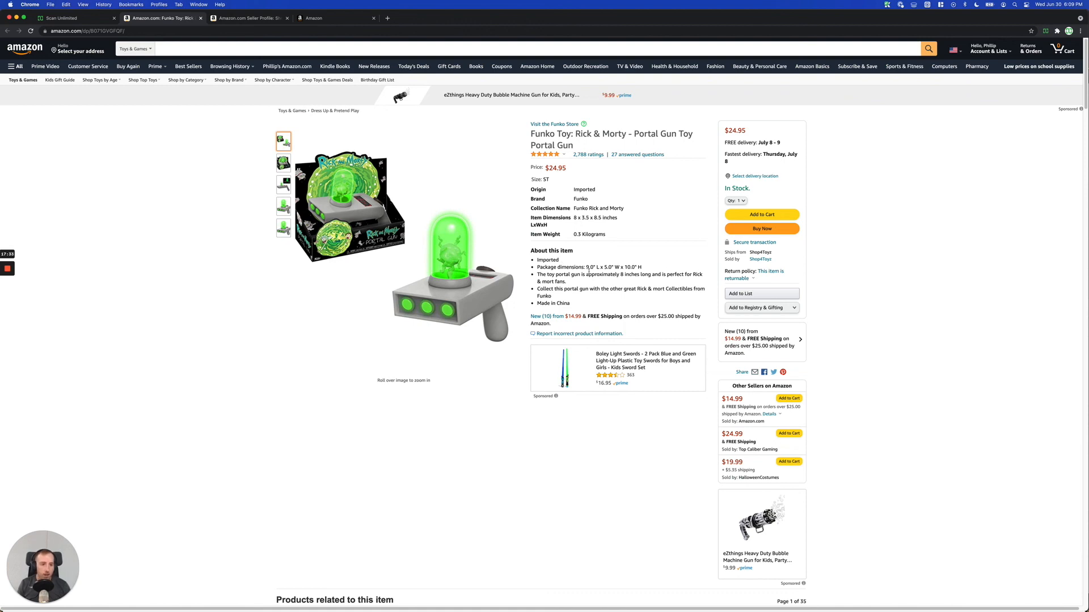
pyautogui.click(142, 51)
pyautogui.click(153, 59)
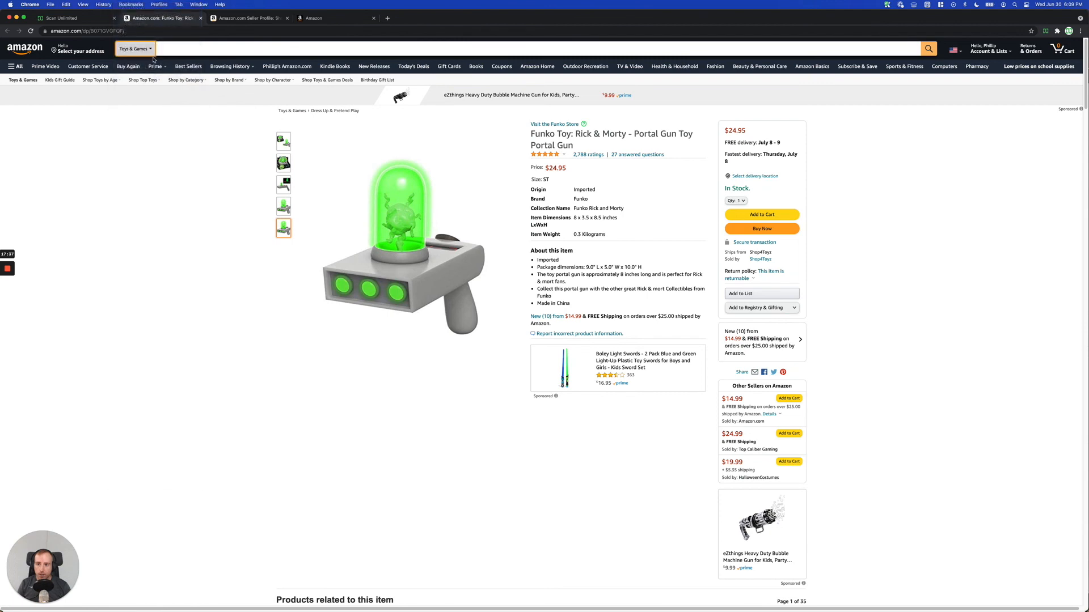
pyautogui.click(142, 51)
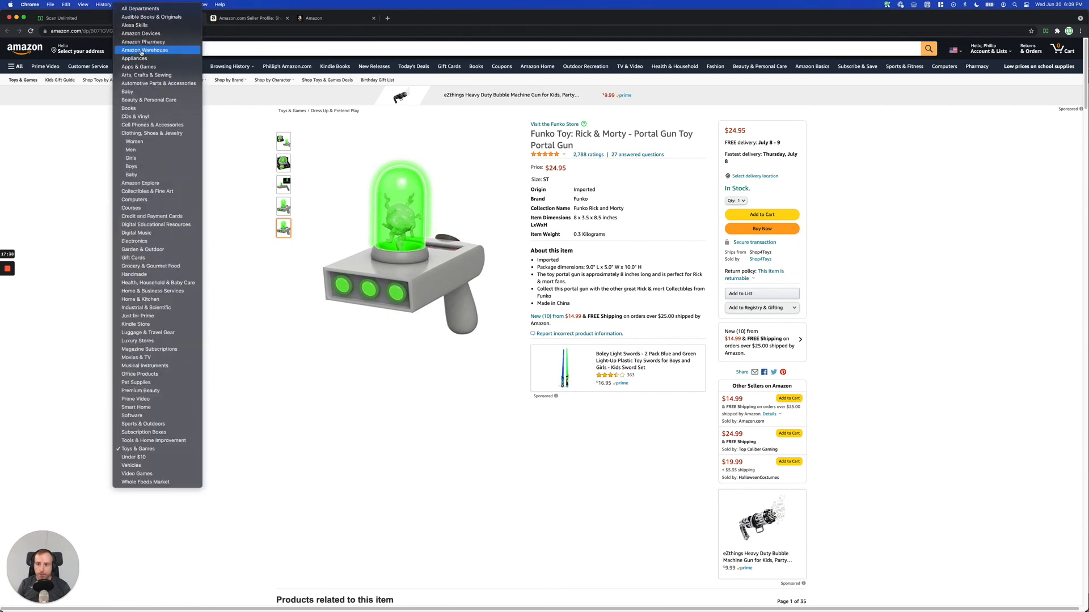
pyautogui.click(142, 8)
pyautogui.click(186, 49)
pyautogui.write('a')
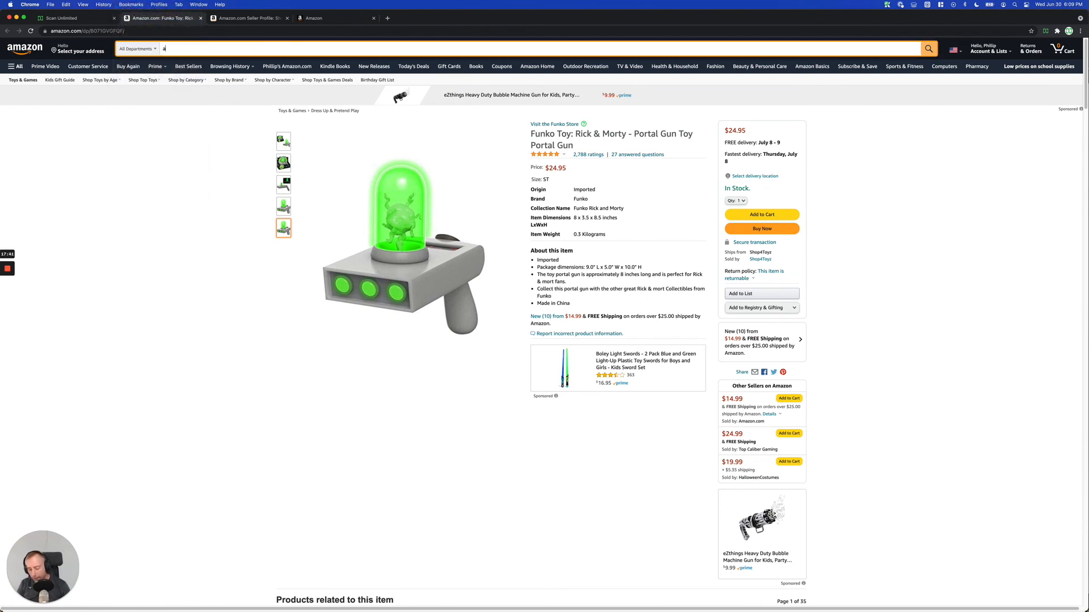
pyautogui.write('dobe')
pyautogui.press('Return')
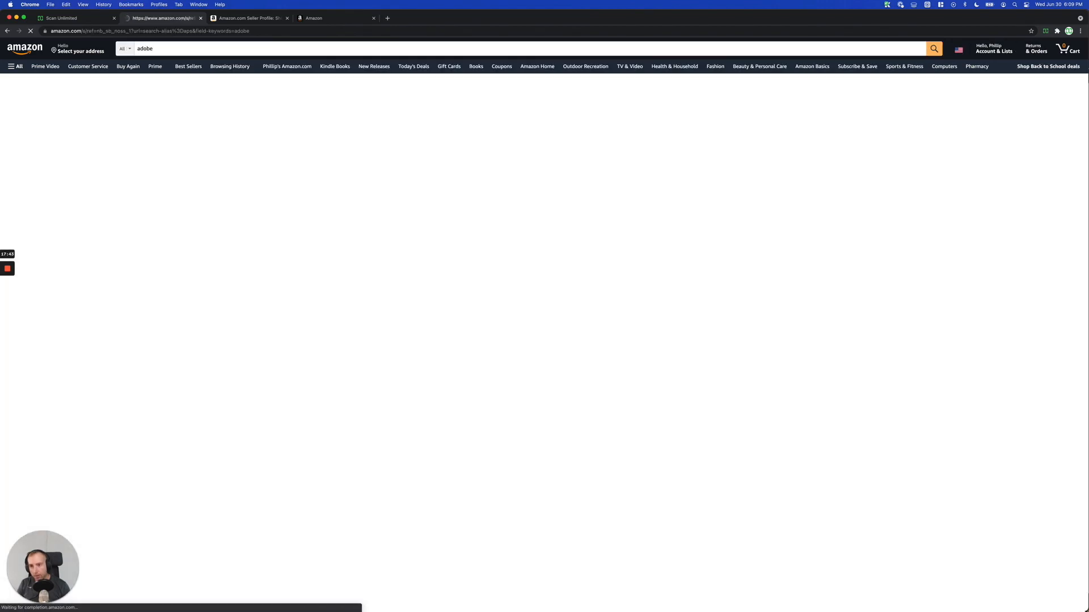
# Inspect the brand alert on the Adobe Premiere Pro 12-month subscription listing, and close the Amazon product and seller profile pages.
pyautogui.scroll(-5, 434, 304)
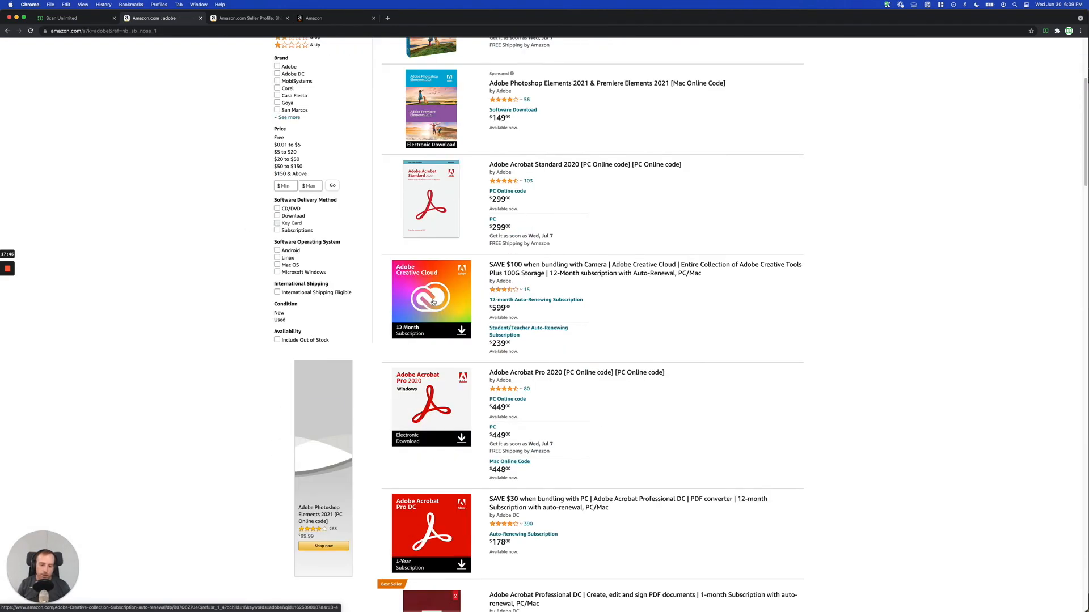
pyautogui.scroll(-7, 434, 304)
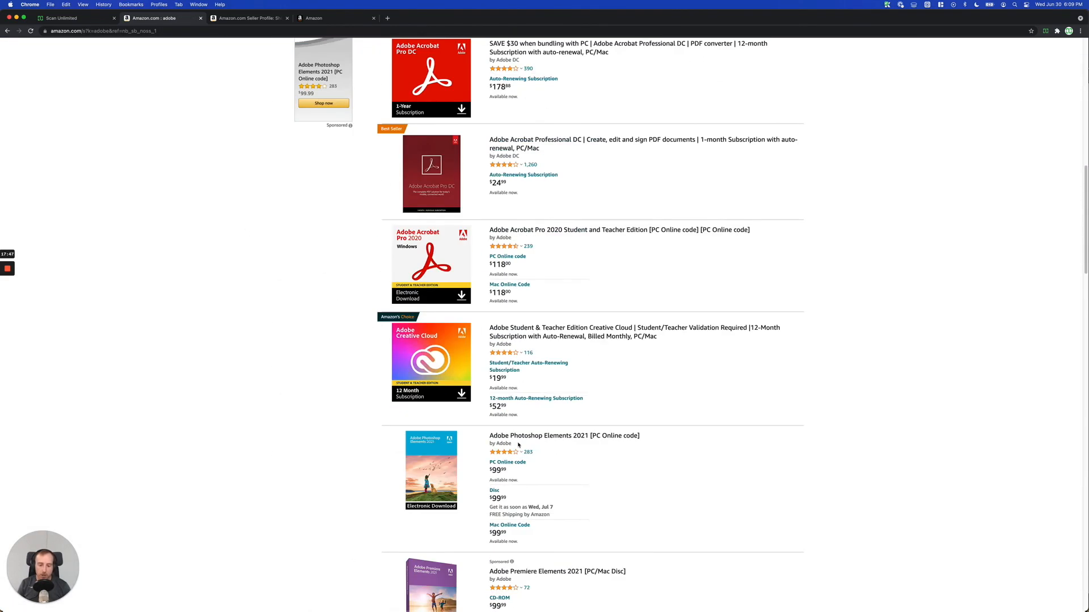
pyautogui.scroll(4, 517, 444)
pyautogui.scroll(5, 488, 408)
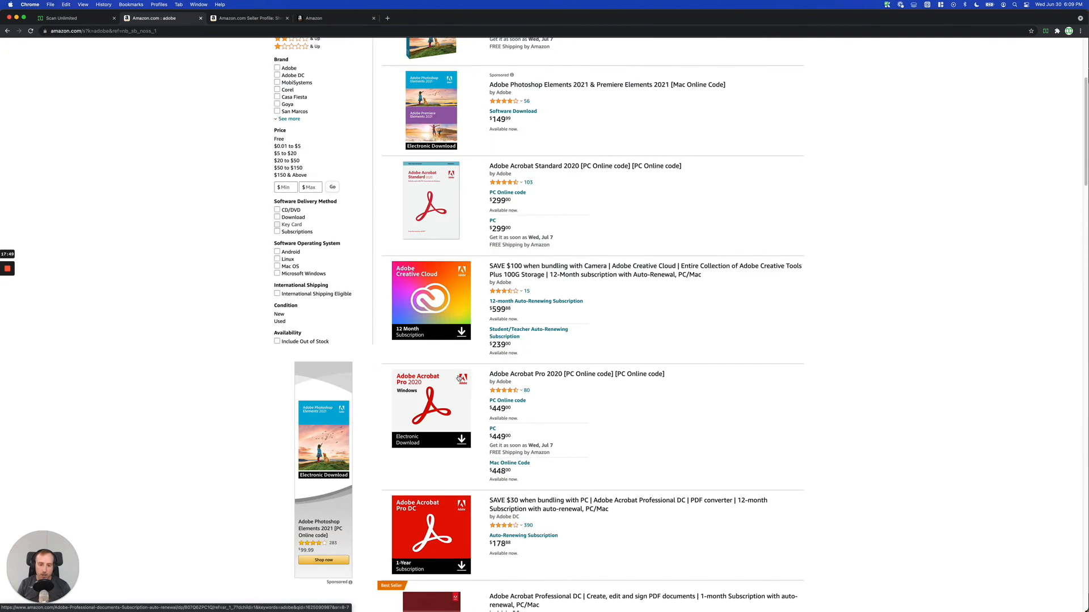
pyautogui.scroll(-2, 459, 379)
pyautogui.scroll(-13, 458, 379)
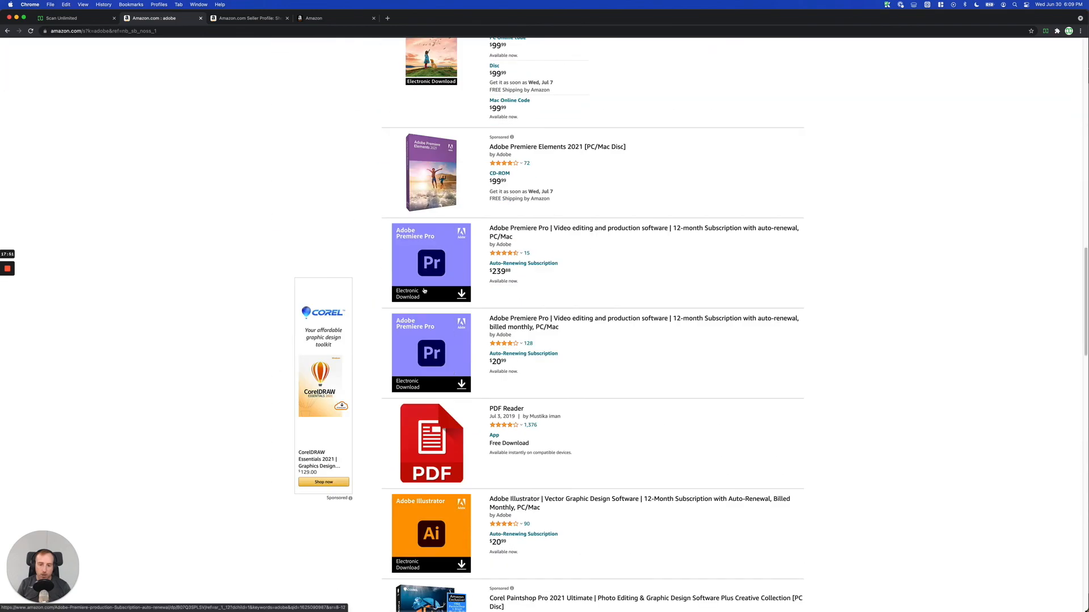
pyautogui.click(424, 267)
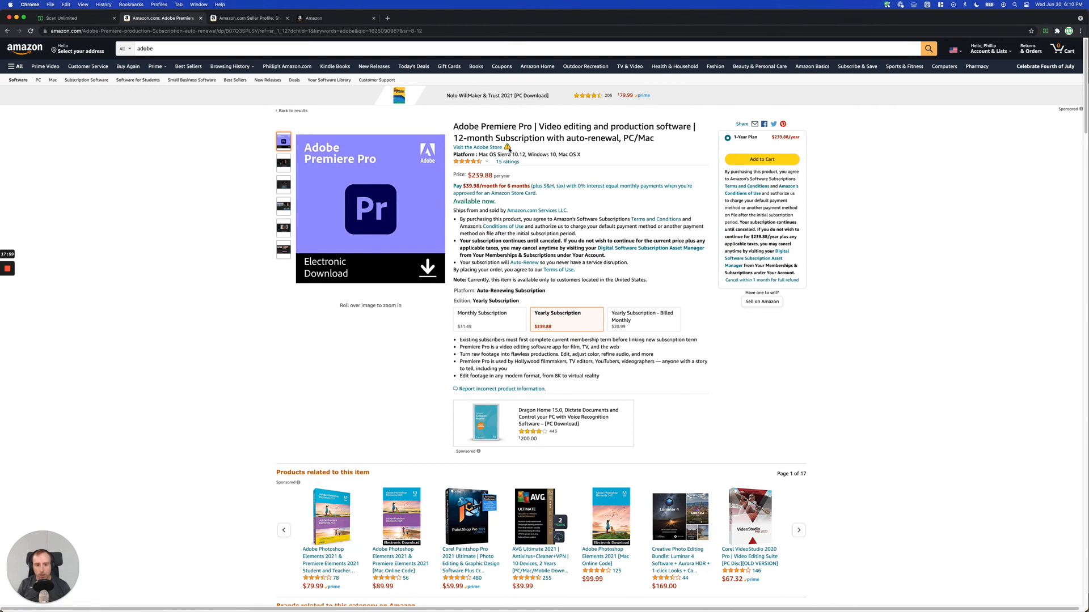
pyautogui.moveTo(508, 149)
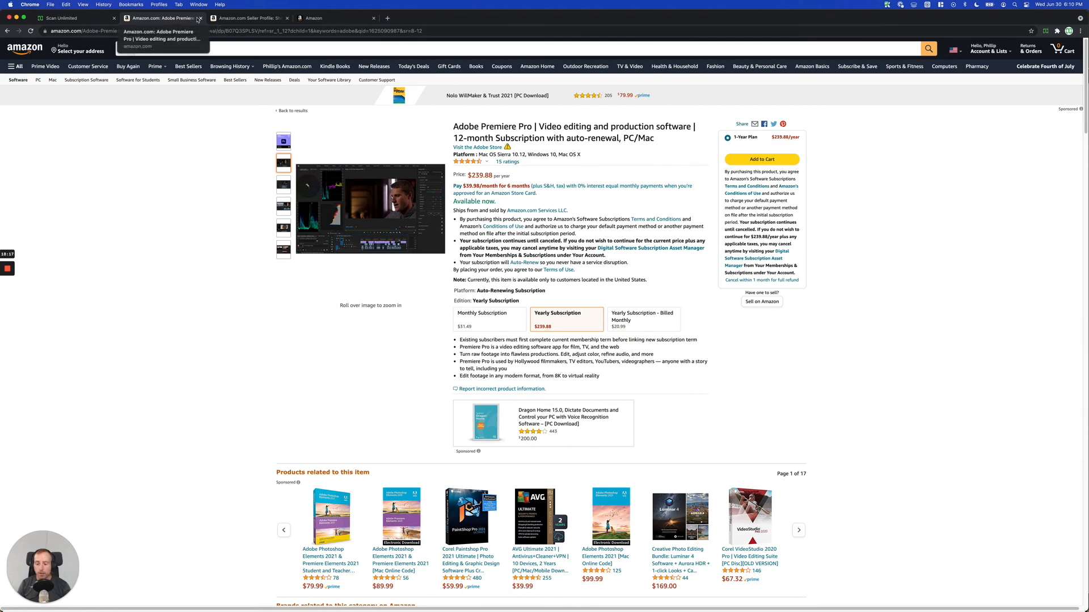
pyautogui.click(199, 19)
pyautogui.click(201, 19)
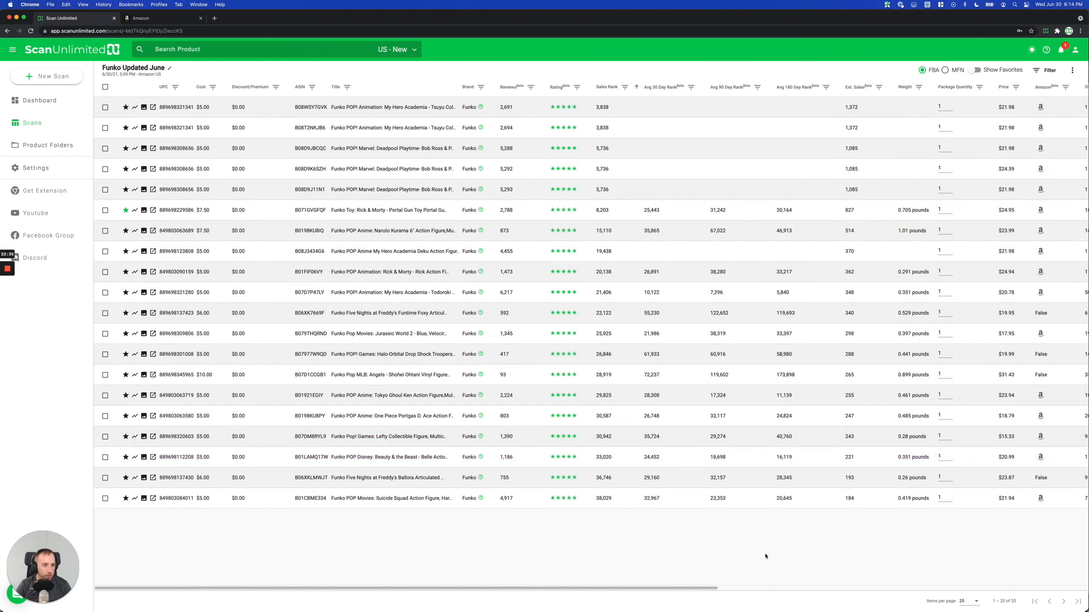
# Open the product details of the Naruto Kurama 6" figure and show its price and rank history over 365 days.
pyautogui.moveTo(1041, 232)
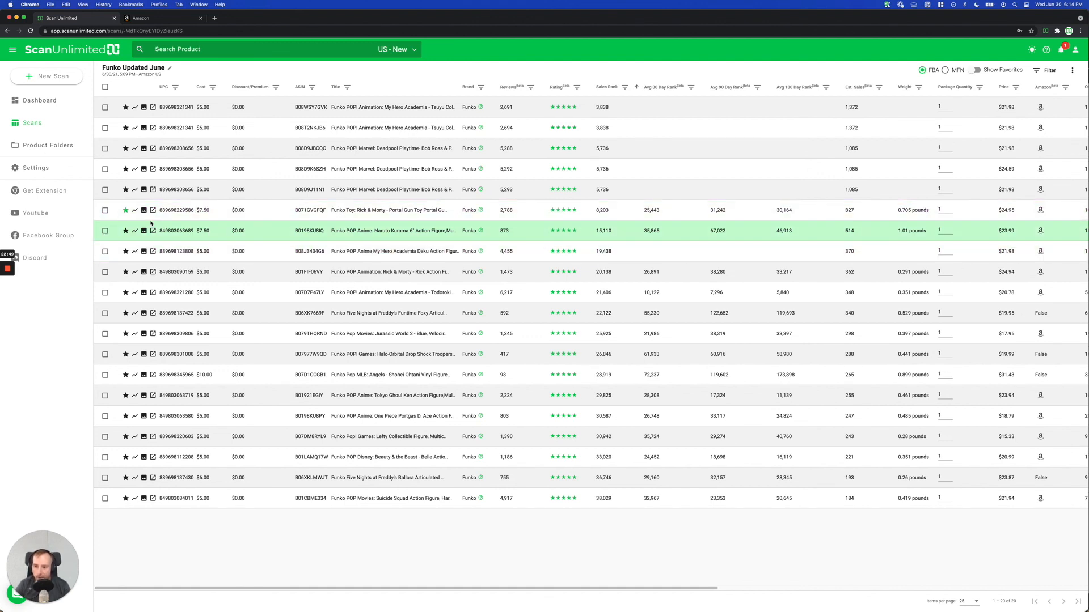
pyautogui.moveTo(144, 233)
pyautogui.click(152, 231)
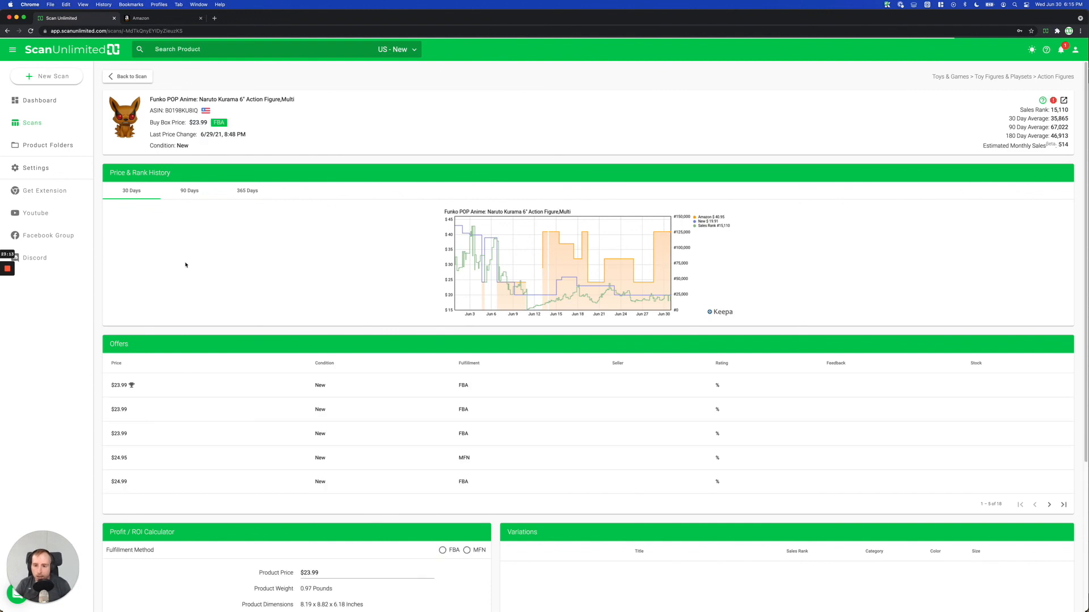
pyautogui.click(242, 194)
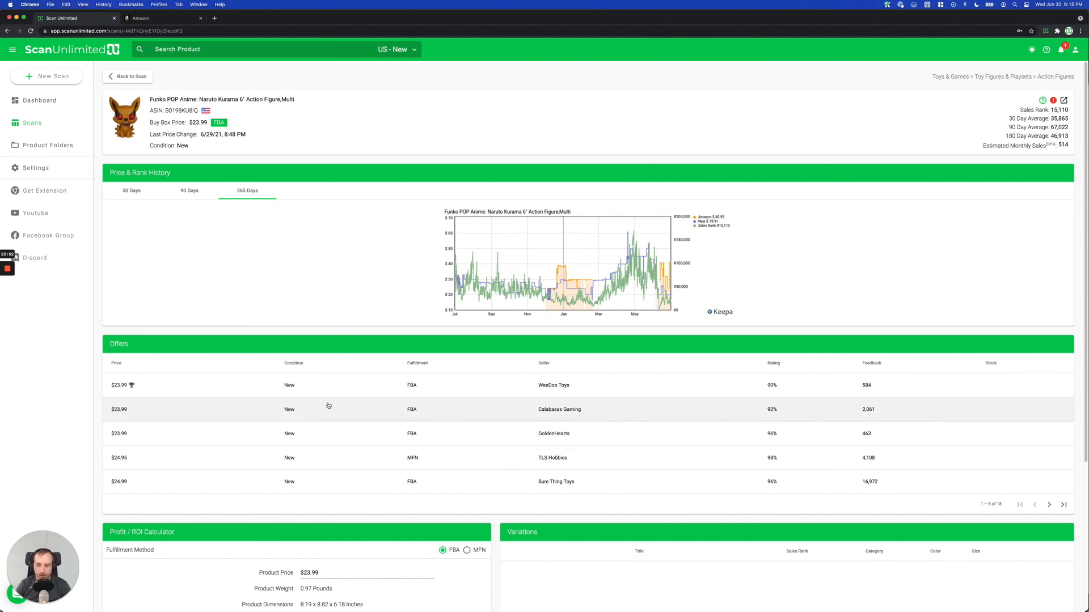
# Review the Naruto Kurama figure's offers across the first two pages and its profit and ROI calculation.
pyautogui.click(1049, 504)
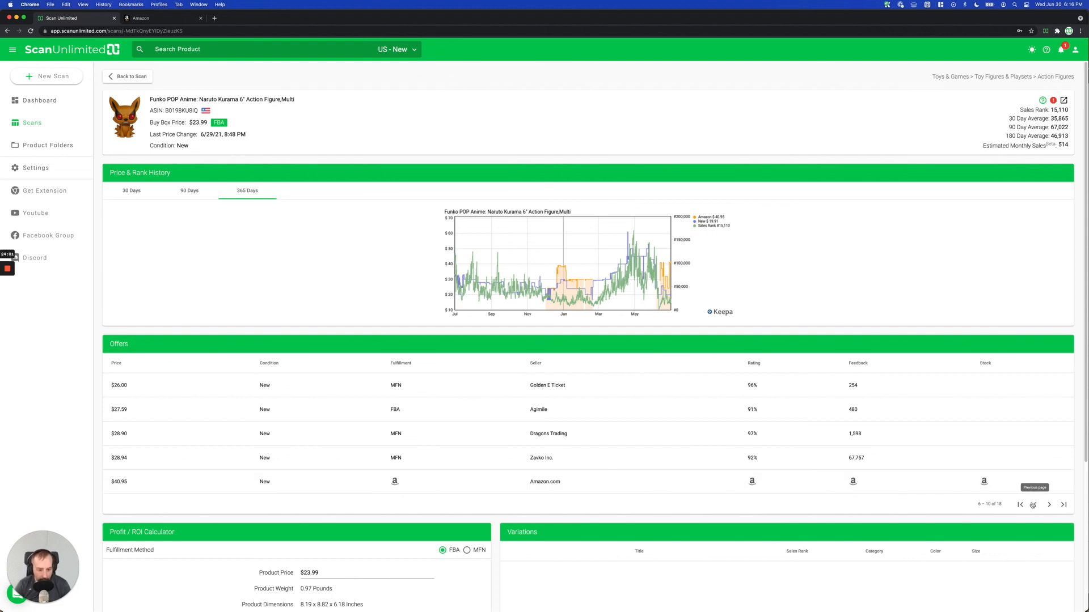
pyautogui.click(1032, 504)
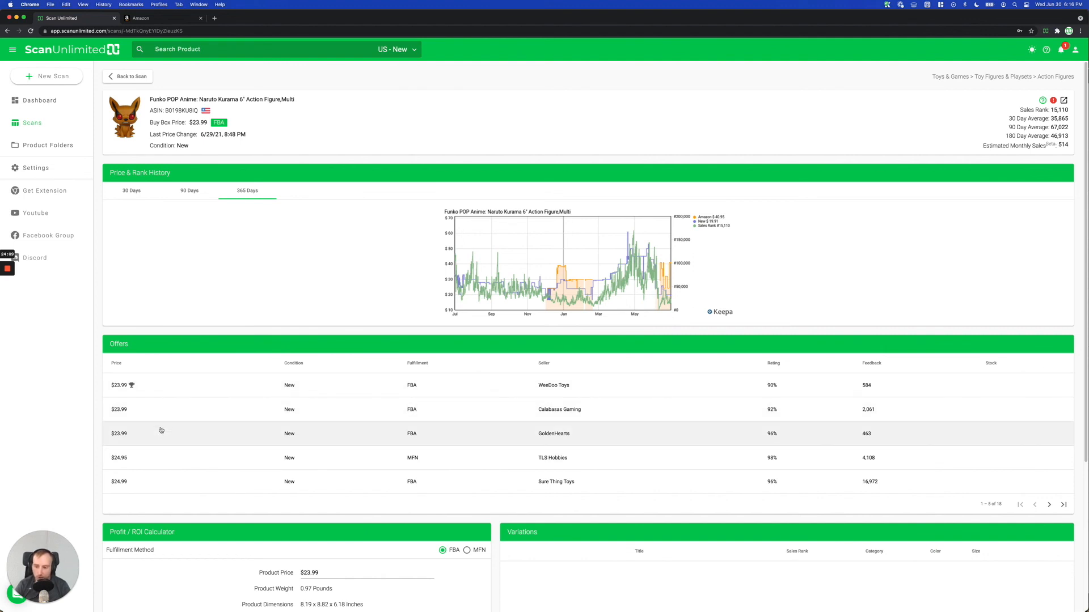
pyautogui.scroll(-5, 161, 429)
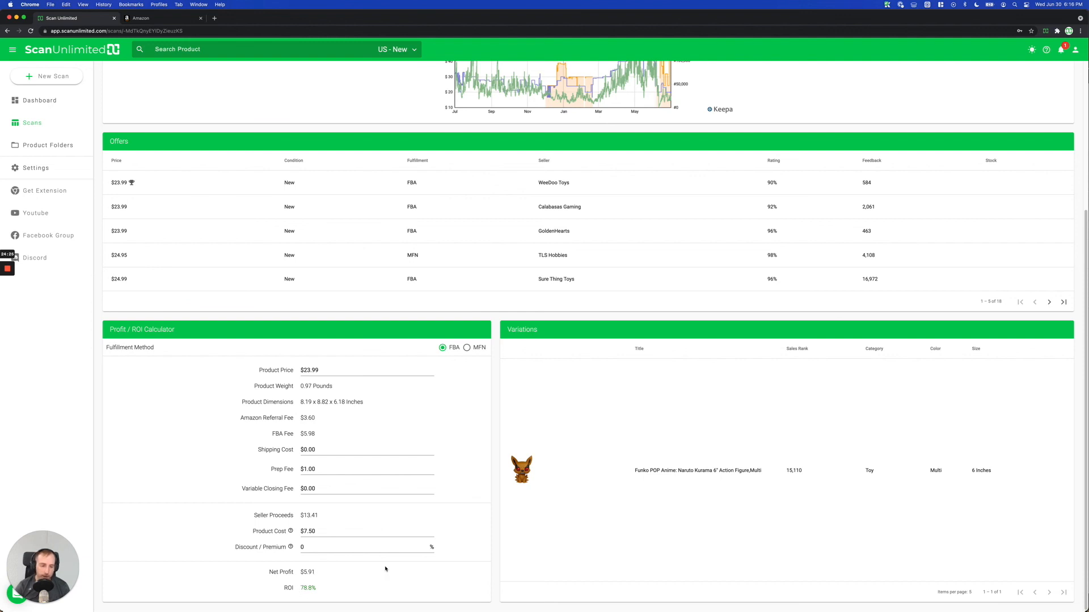
pyautogui.scroll(4, 469, 567)
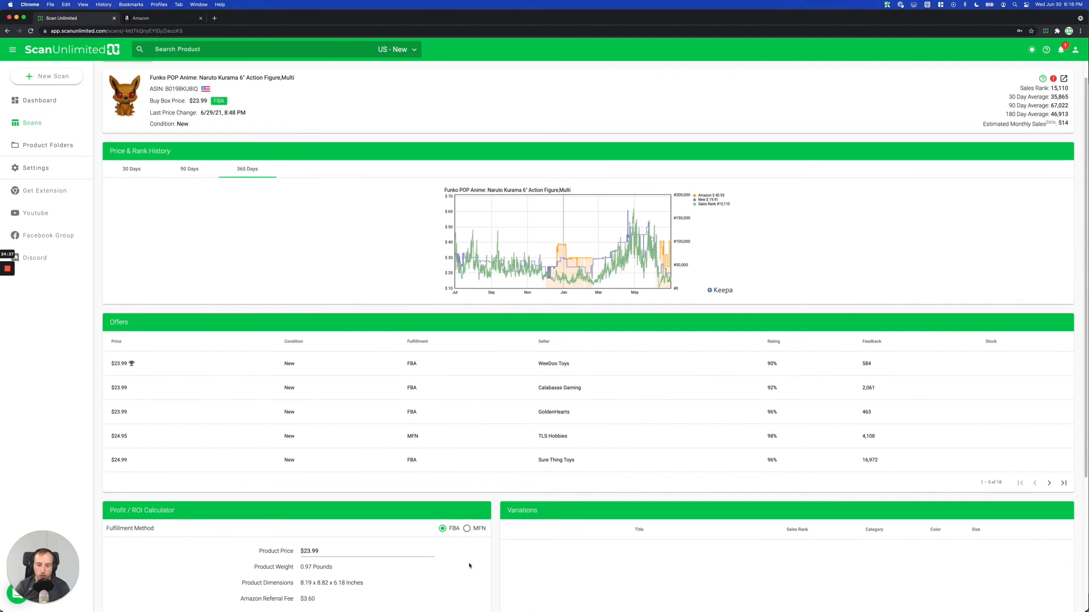
pyautogui.scroll(-3, 469, 565)
pyautogui.scroll(5, 457, 583)
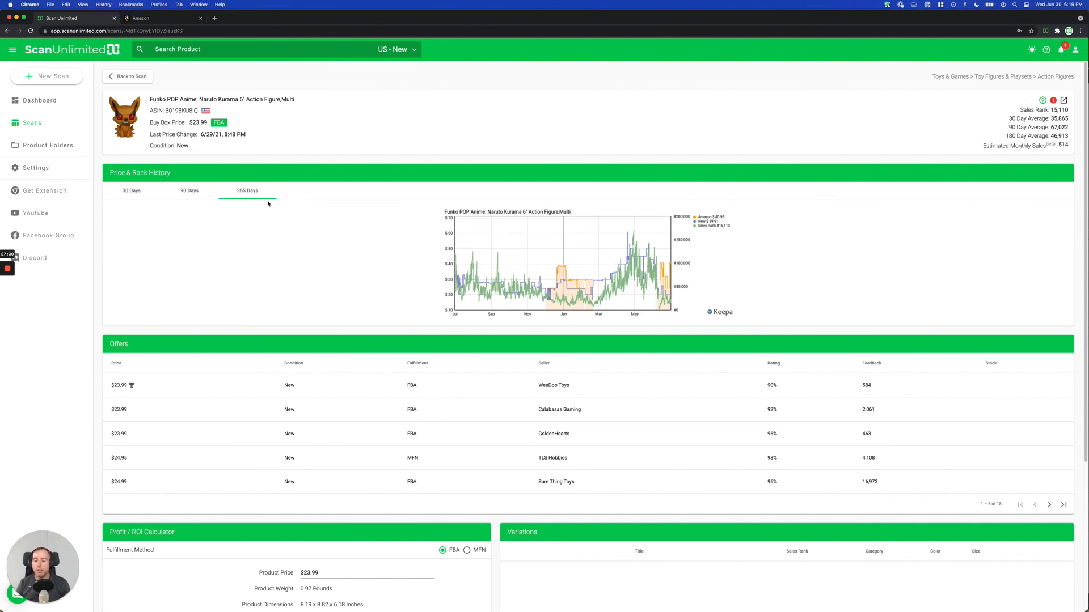
# Return to the scan and mark the Naruto Kurama 6" figure as a favorite.
pyautogui.click(130, 79)
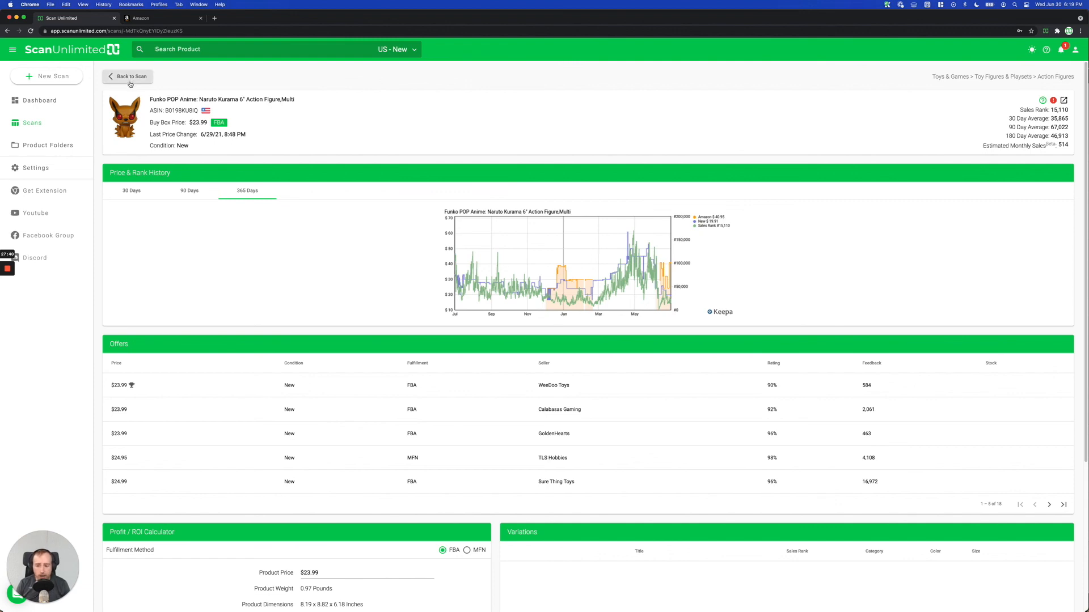
pyautogui.click(125, 231)
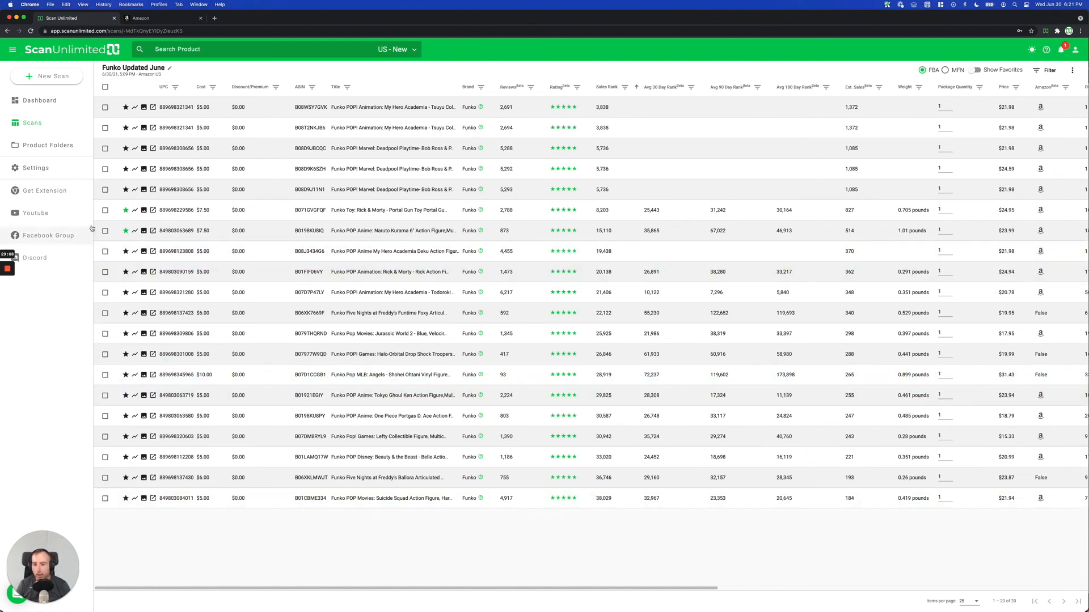
# Add the favorited Rick & Morty Portal Gun and Naruto Kurama listings to a new product folder named Halloween.
pyautogui.click(105, 210)
pyautogui.click(105, 231)
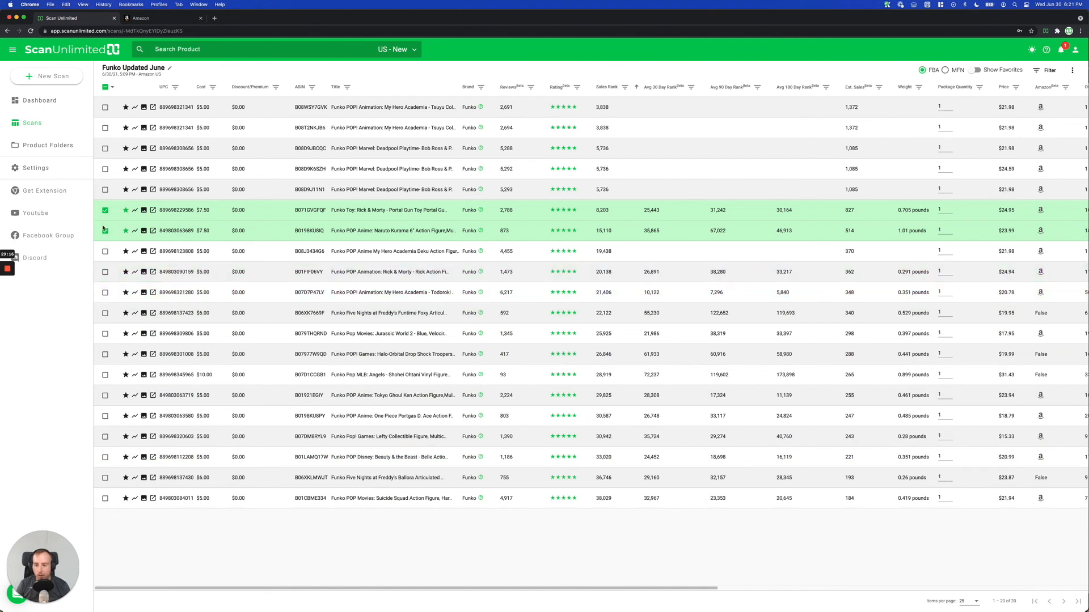
pyautogui.click(111, 88)
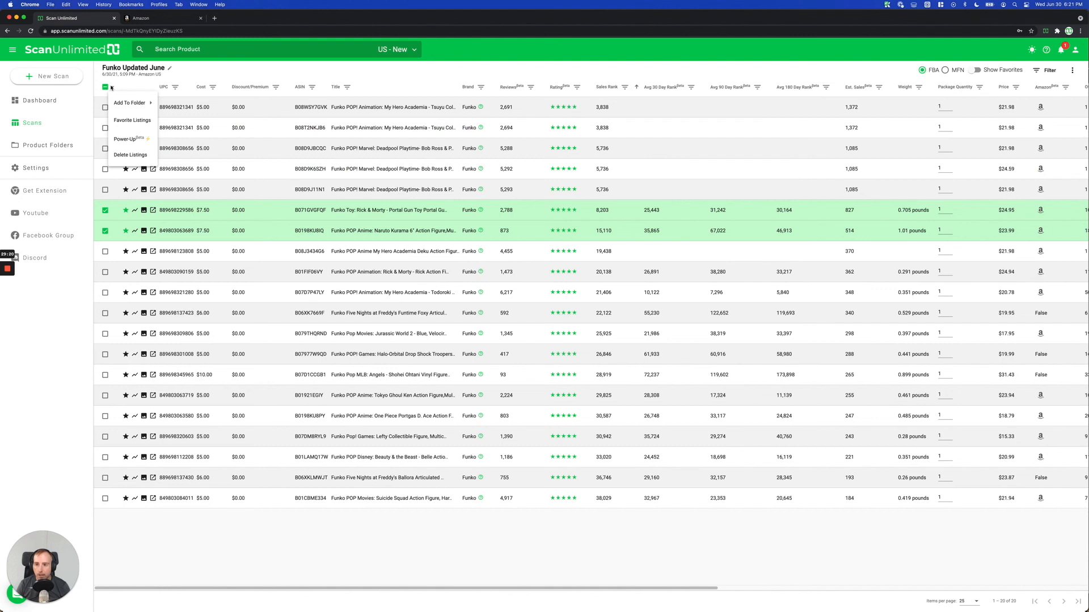
pyautogui.moveTo(126, 108)
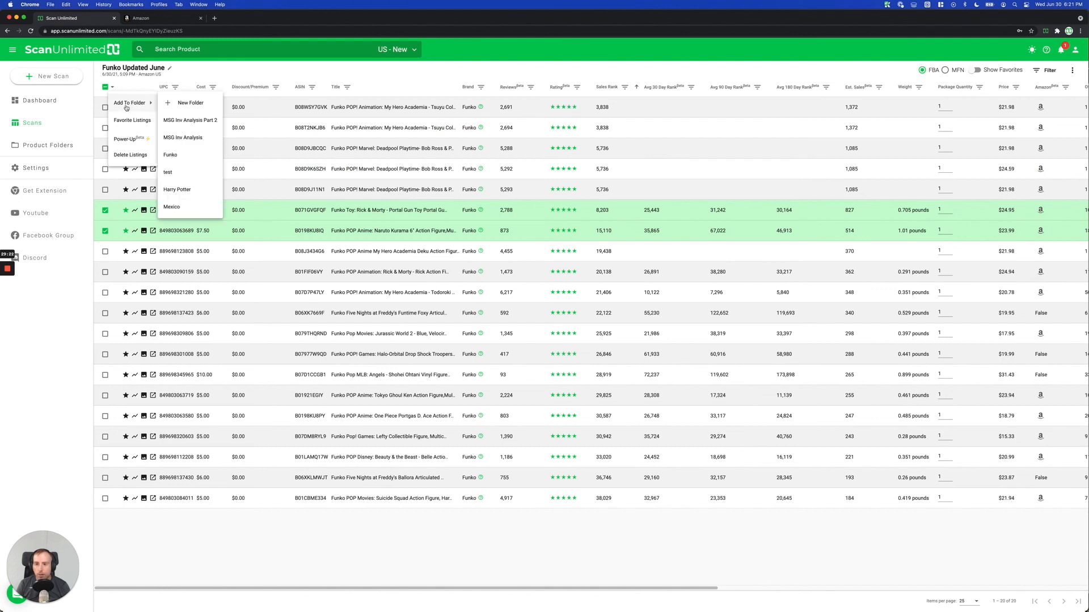
pyautogui.click(169, 102)
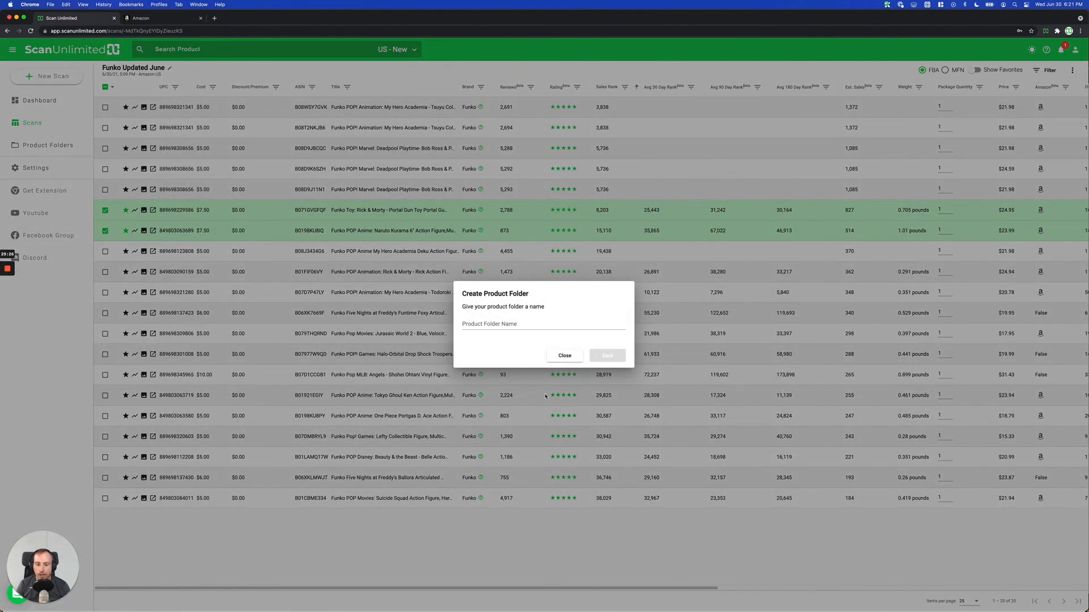
pyautogui.click(483, 321)
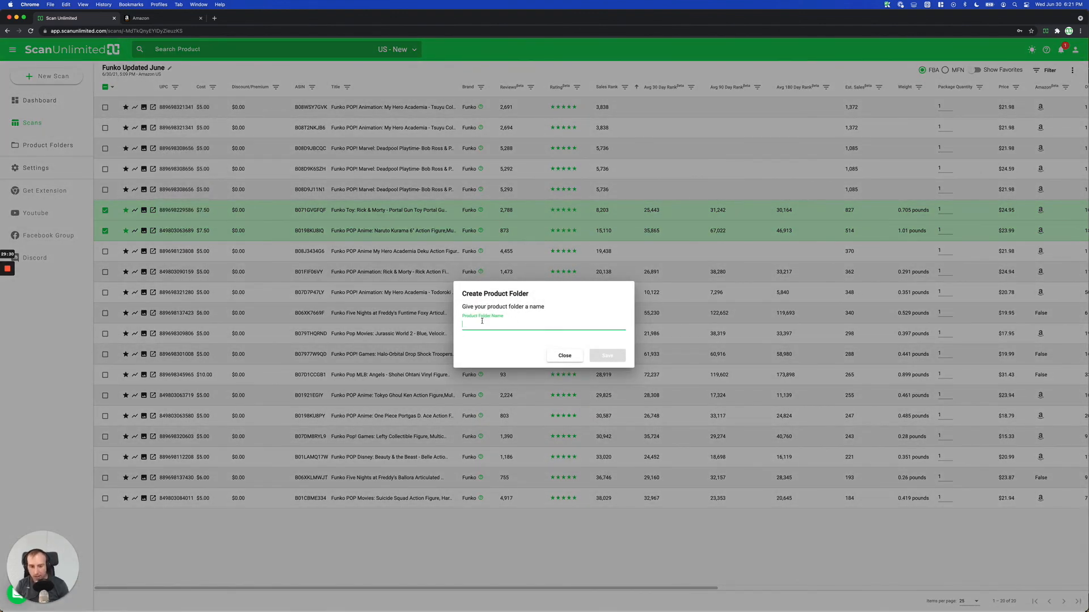
pyautogui.write('Halloween')
pyautogui.click(608, 356)
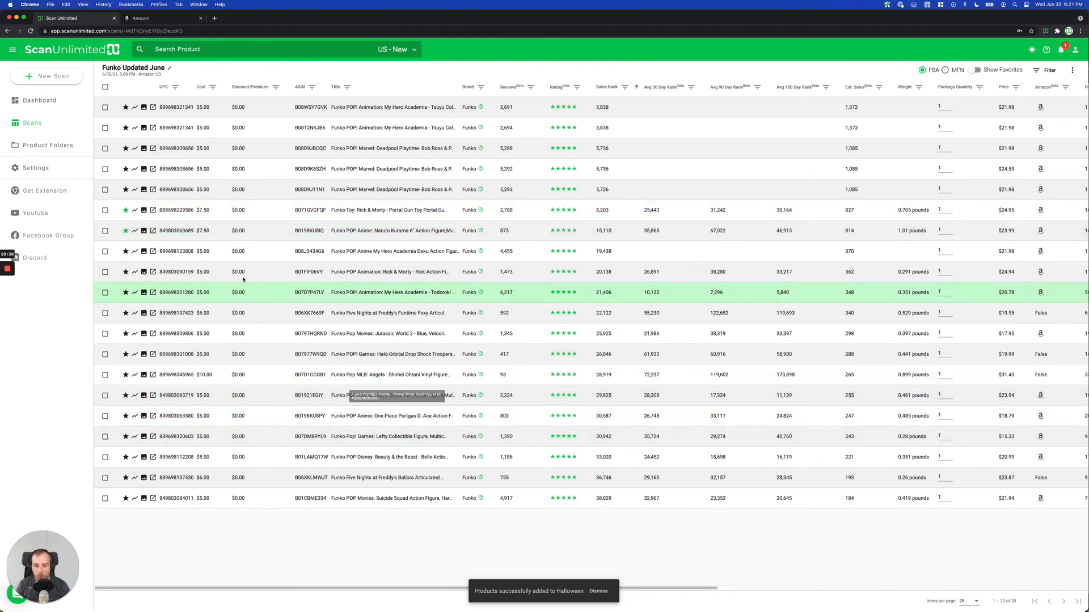
# Open the product folders list in a separate browser tab and view the contents of the Halloween folder.
pyautogui.keyDown('super'); pyautogui.click(44, 151); pyautogui.keyUp('super')
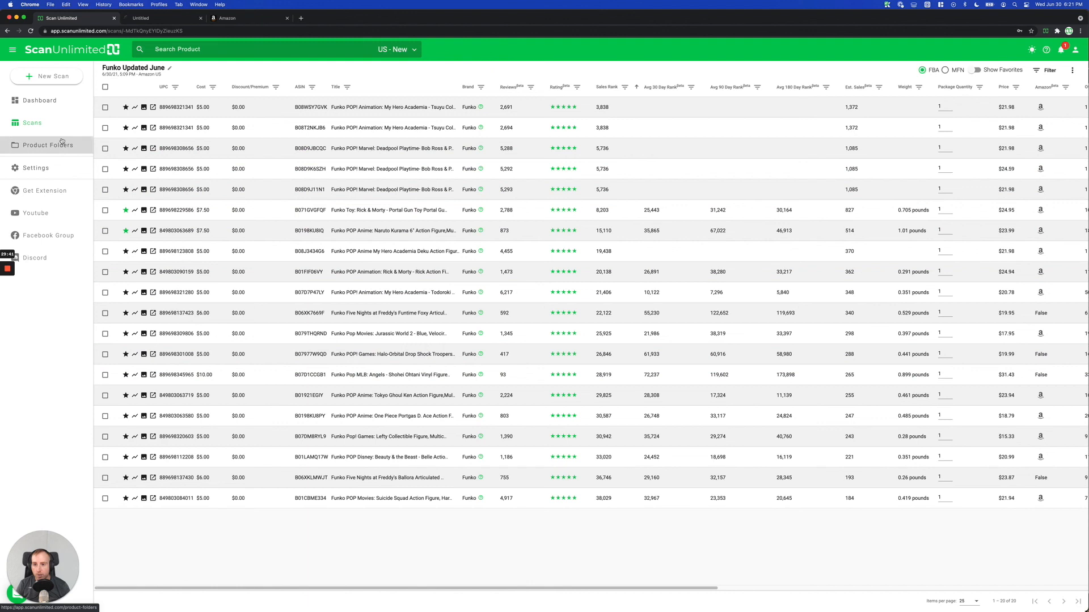
pyautogui.click(165, 19)
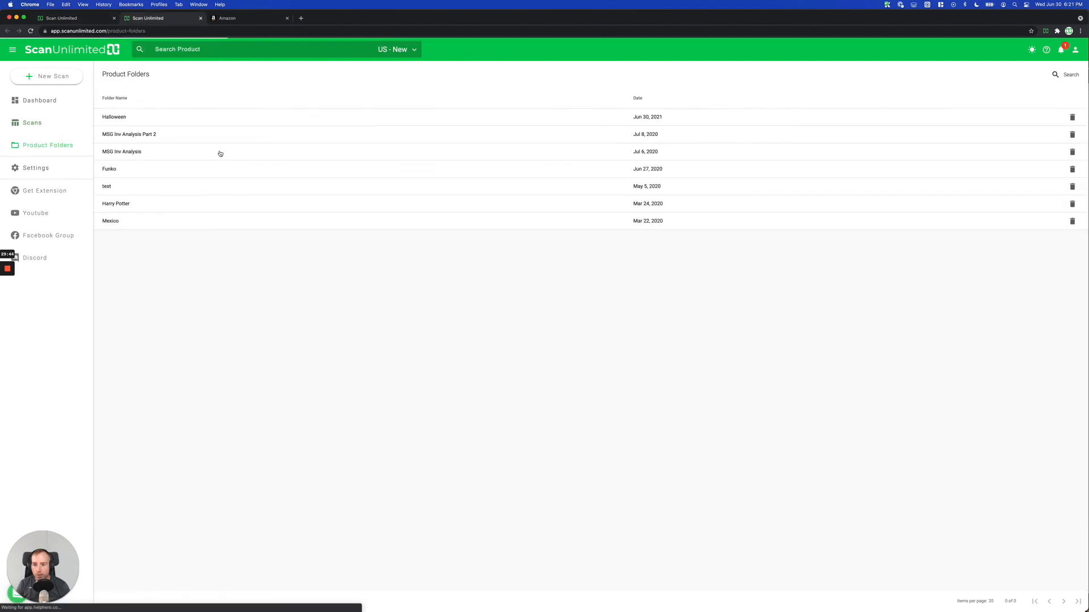
pyautogui.click(145, 118)
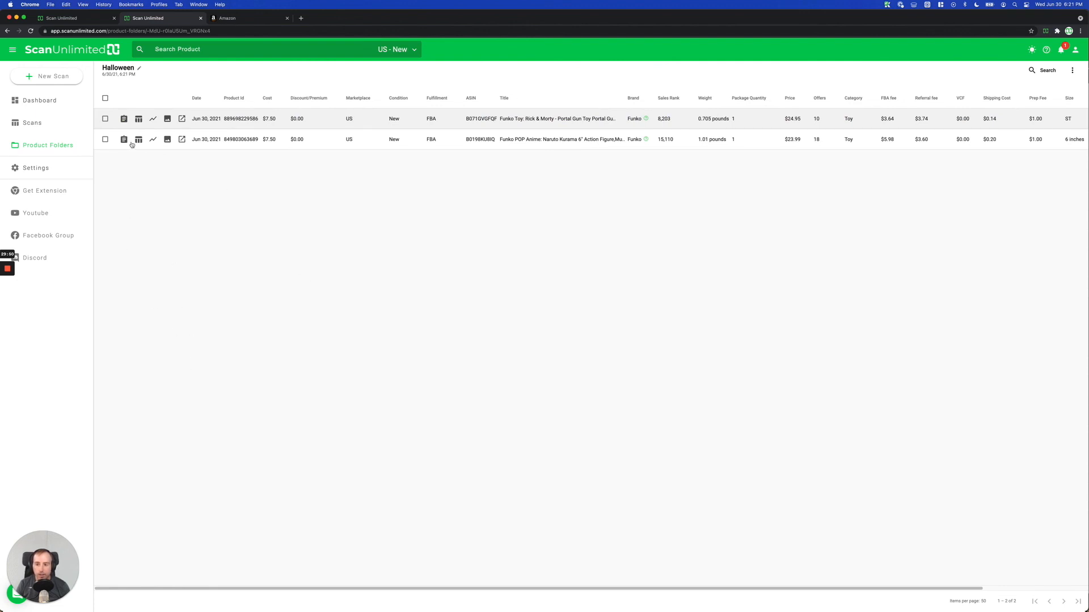
# Add the note "REALLY COOL ITEM" below the existing memo of the Naruto Kurama figure and save it.
pyautogui.moveTo(125, 120)
pyautogui.moveTo(124, 142)
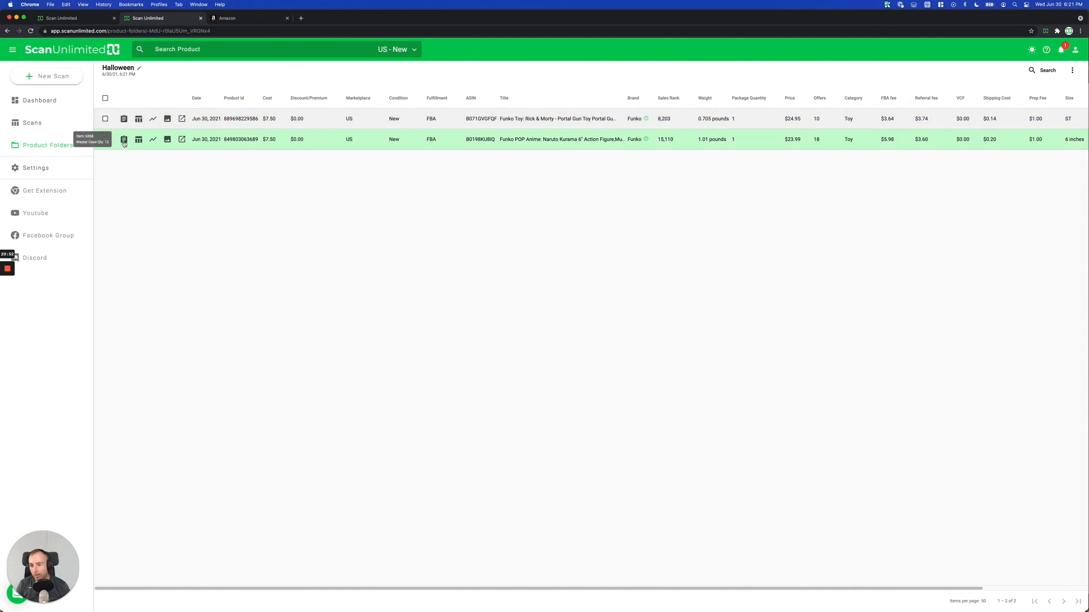
pyautogui.click(124, 141)
pyautogui.click(552, 320)
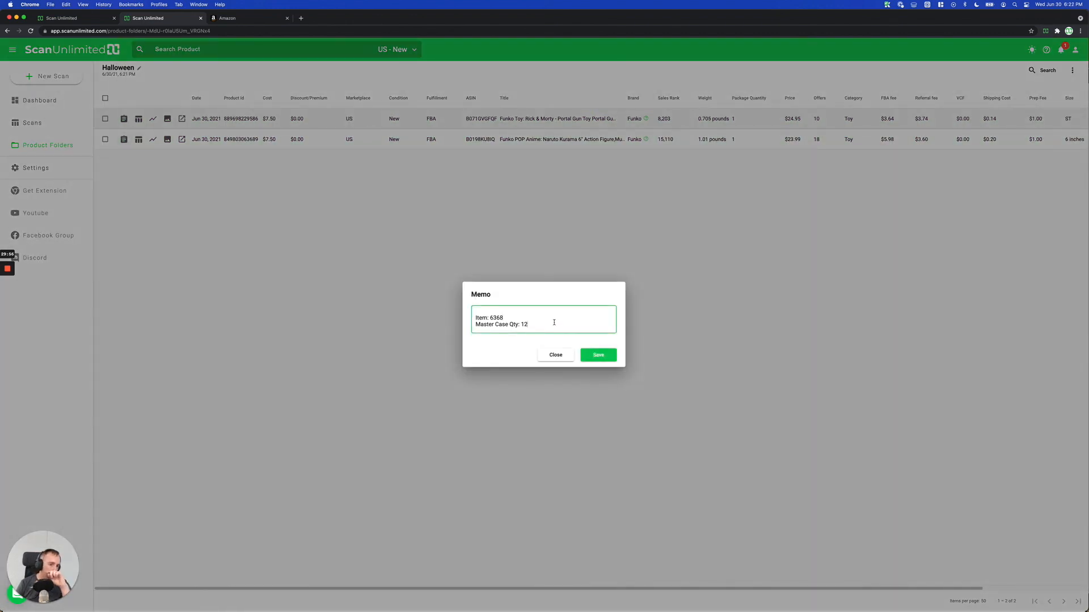
pyautogui.press('Return')
pyautogui.press('Return')
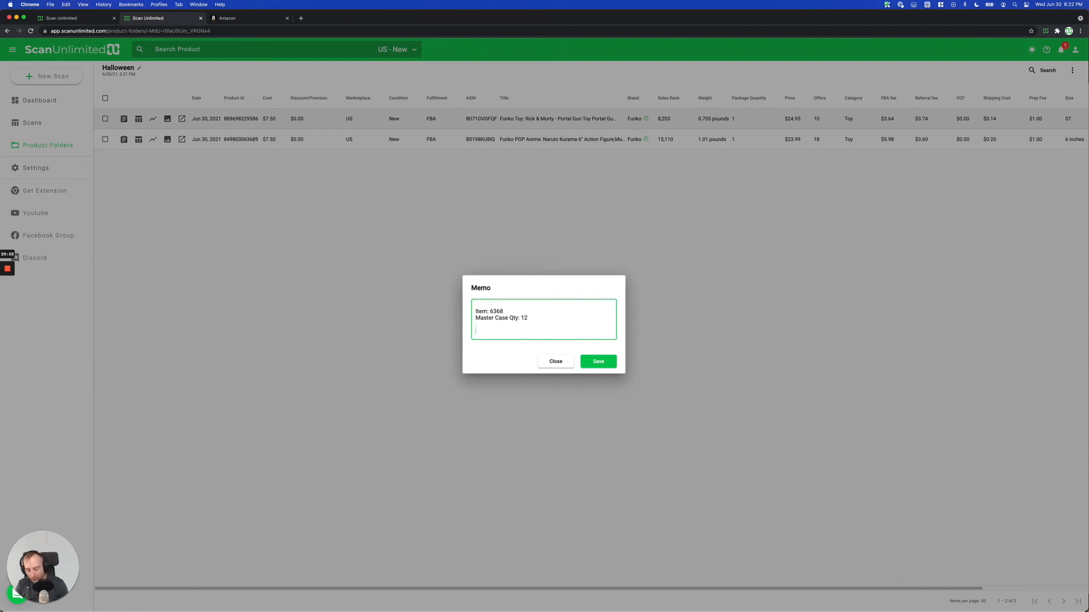
pyautogui.write('REALLY COOL T')
pyautogui.write('TEM')
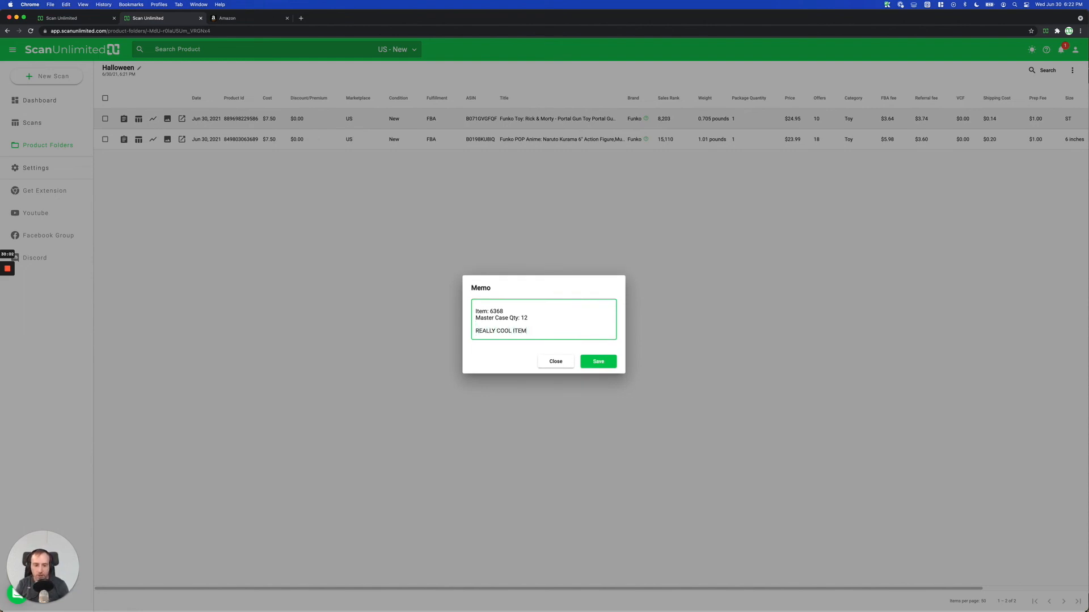
pyautogui.click(600, 366)
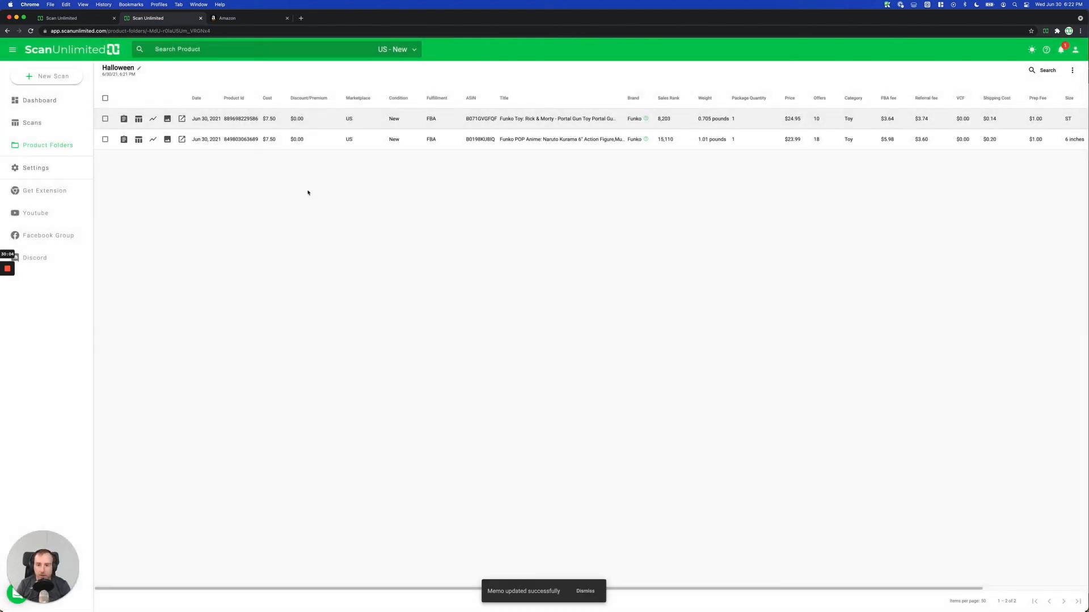
pyautogui.moveTo(122, 141)
pyautogui.moveTo(696, 591); pyautogui.dragTo(675, 570)
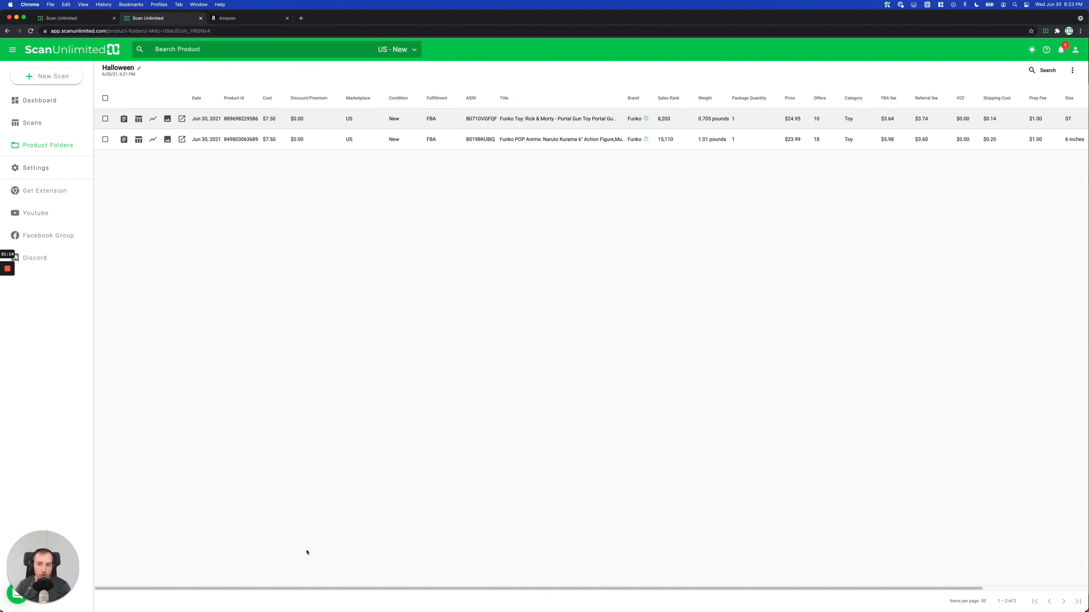
pyautogui.moveTo(304, 588)
pyautogui.mouseDown()
pyautogui.moveTo(391, 587)
pyautogui.moveTo(306, 576)
pyautogui.mouseUp()
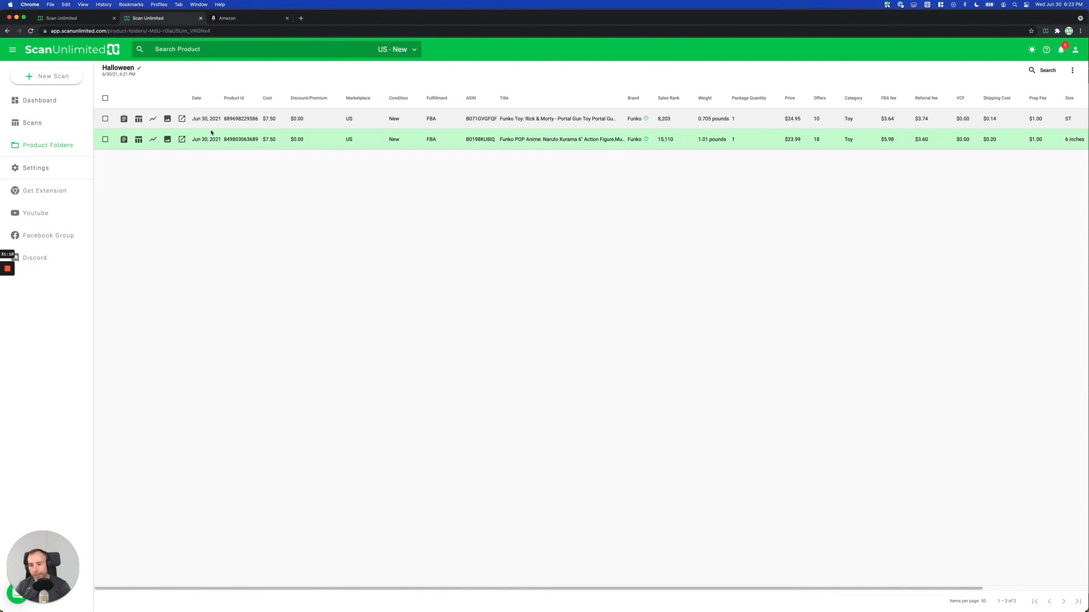
pyautogui.click(124, 118)
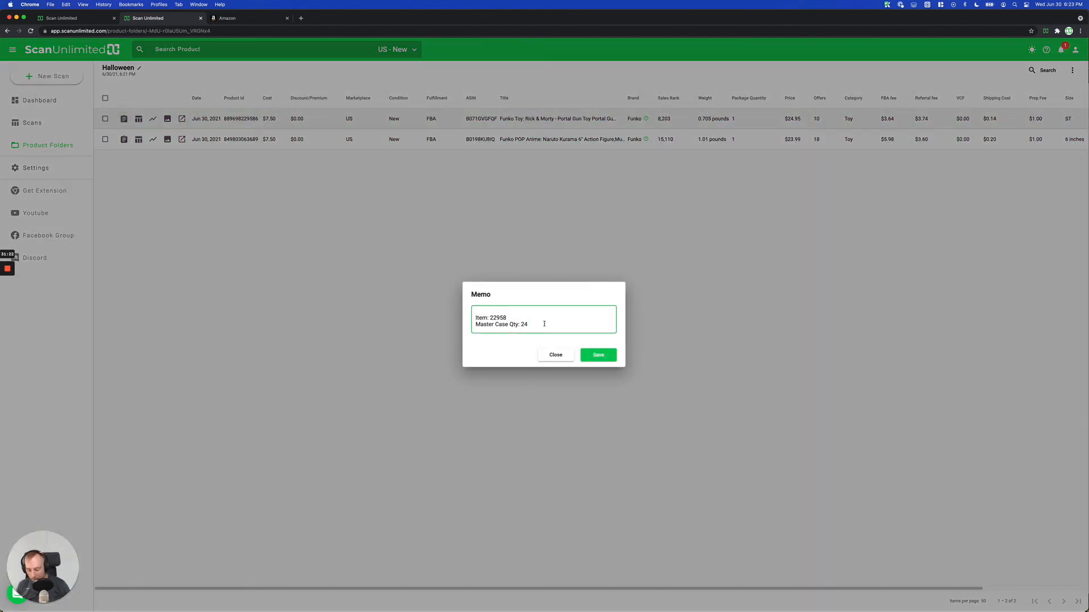
pyautogui.press('Return')
pyautogui.write('QTY:')
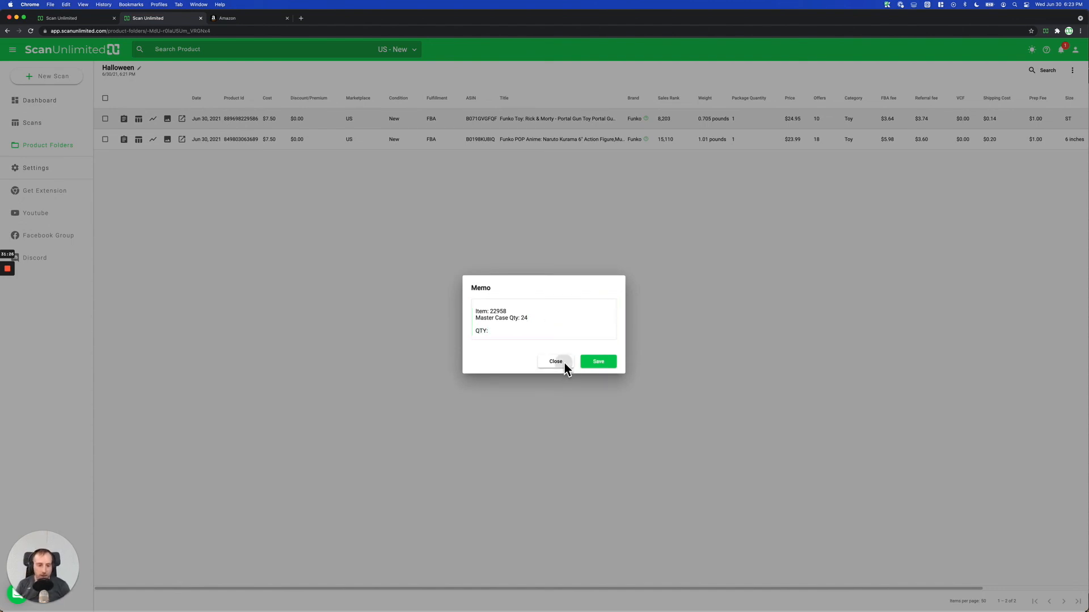
pyautogui.click(563, 363)
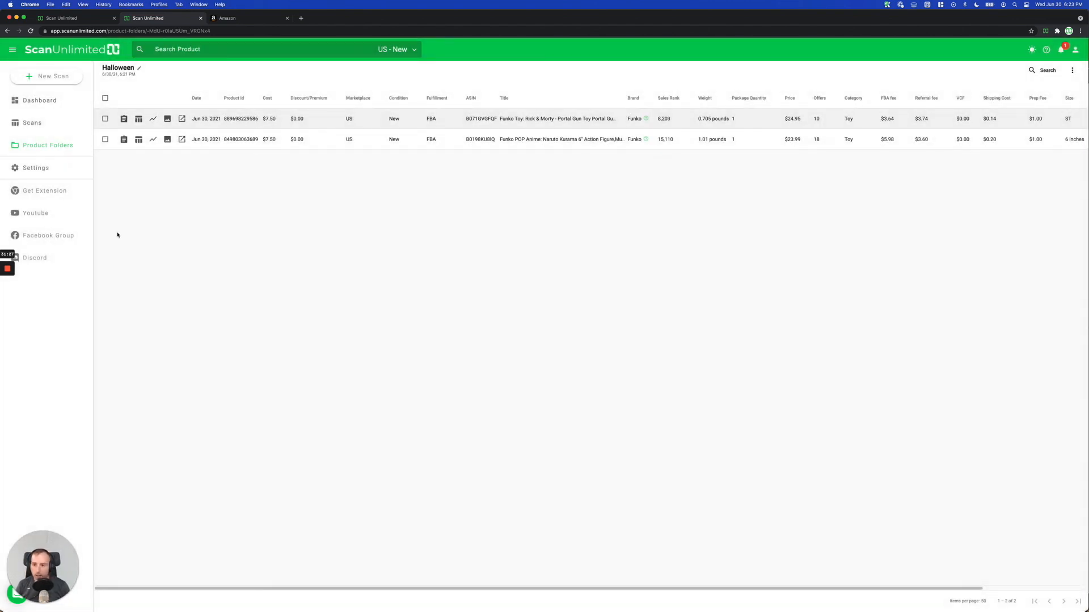
# Append the line "QTY: 100" to the Naruto Kurama figure's memo and save it.
pyautogui.click(124, 139)
pyautogui.click(546, 337)
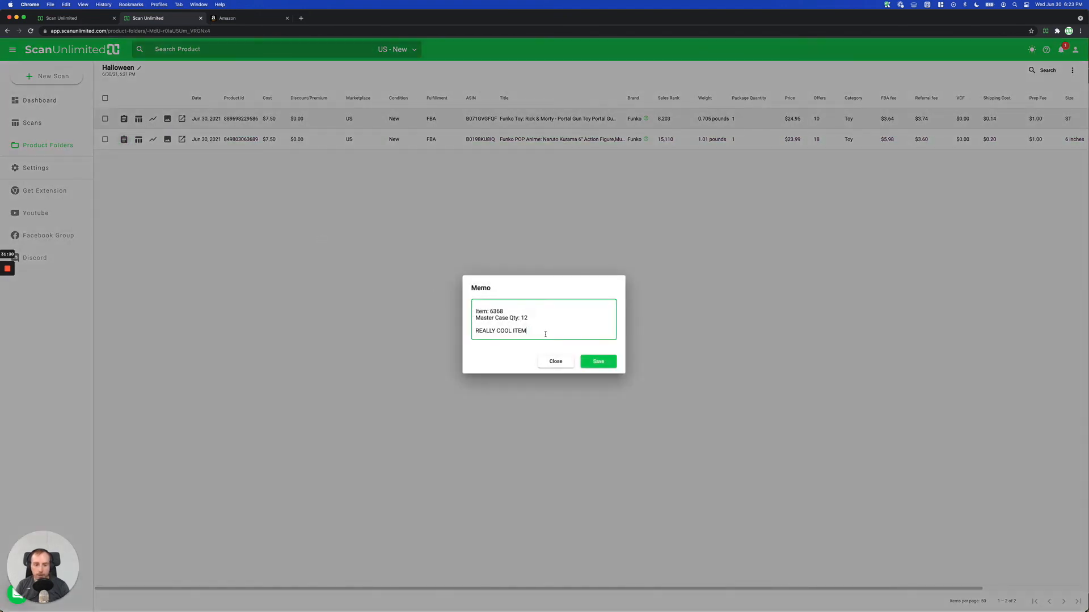
pyautogui.press('Return')
pyautogui.write('QTY: 100')
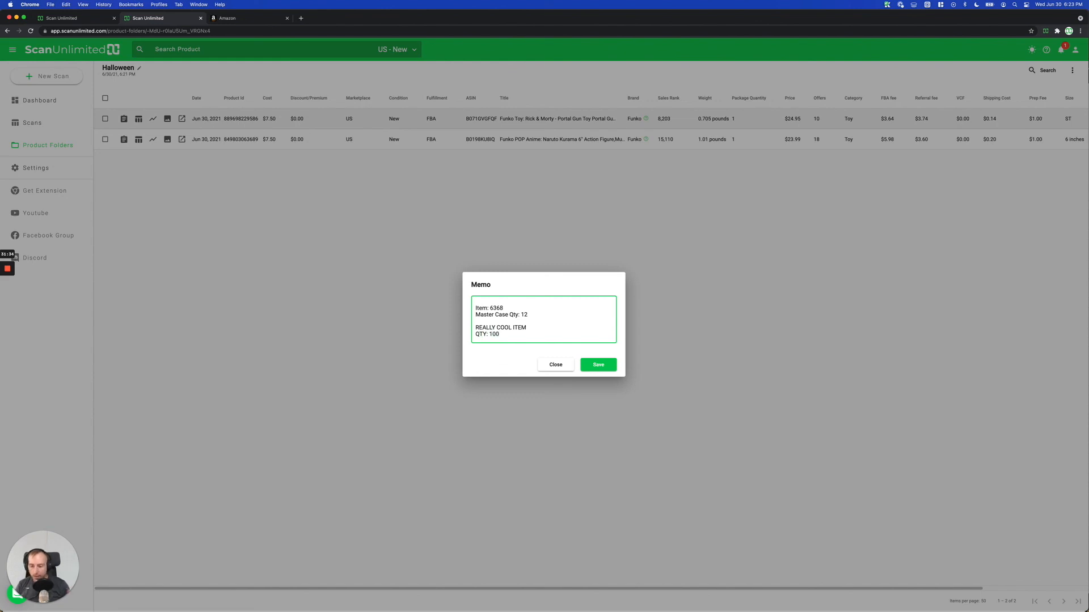
pyautogui.click(590, 369)
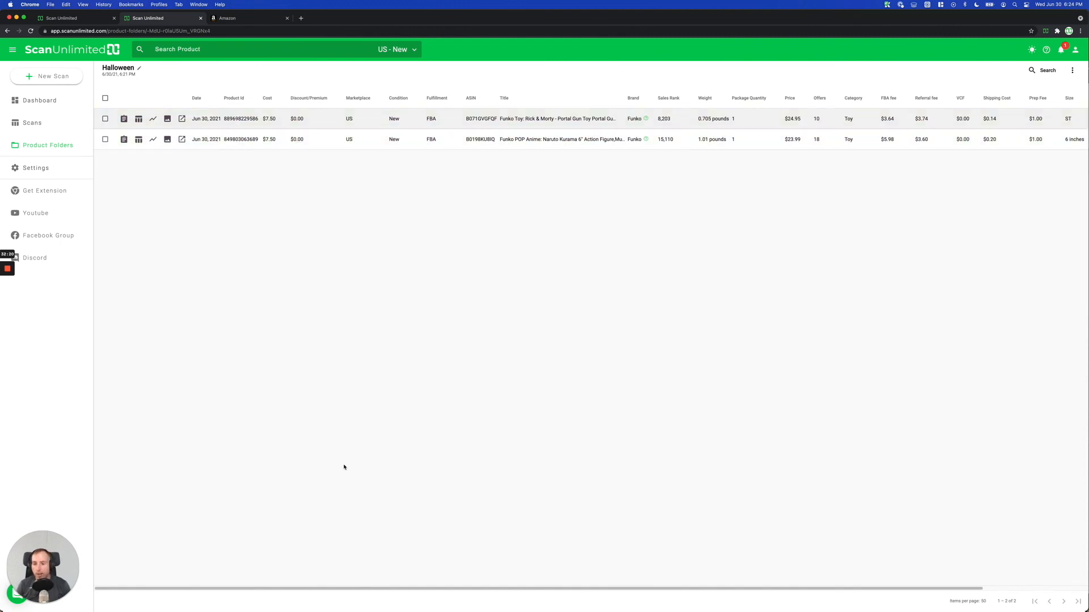
# Check the item number and master case quantity in the Naruto Kurama memo, and change its QTY entry to 9.
pyautogui.moveTo(309, 589); pyautogui.dragTo(199, 558)
pyautogui.click(124, 139)
pyautogui.doubleClick(497, 308)
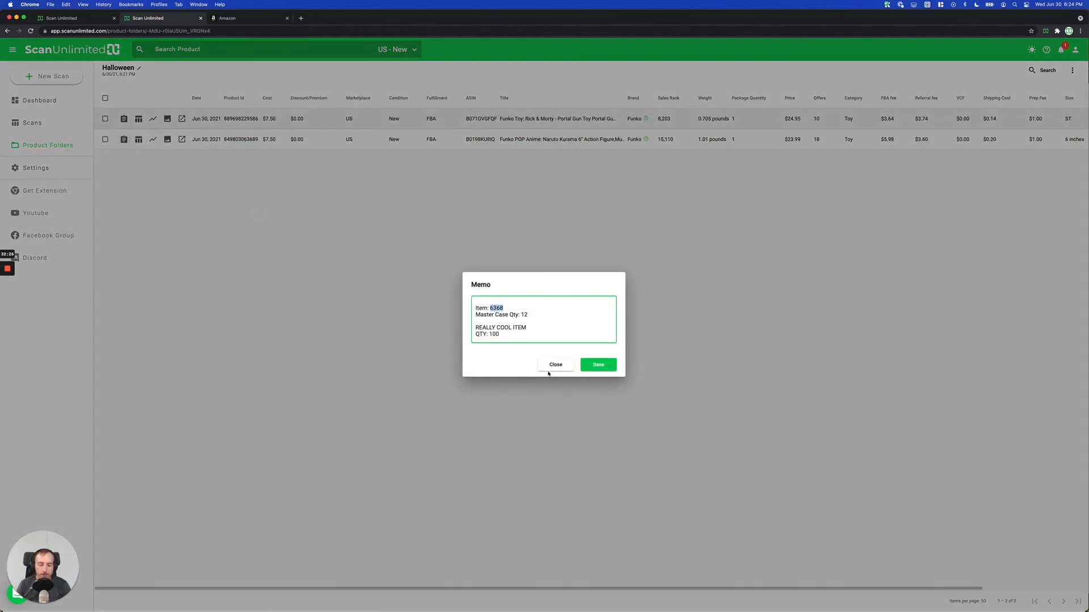
pyautogui.click(555, 321)
pyautogui.doubleClick(524, 315)
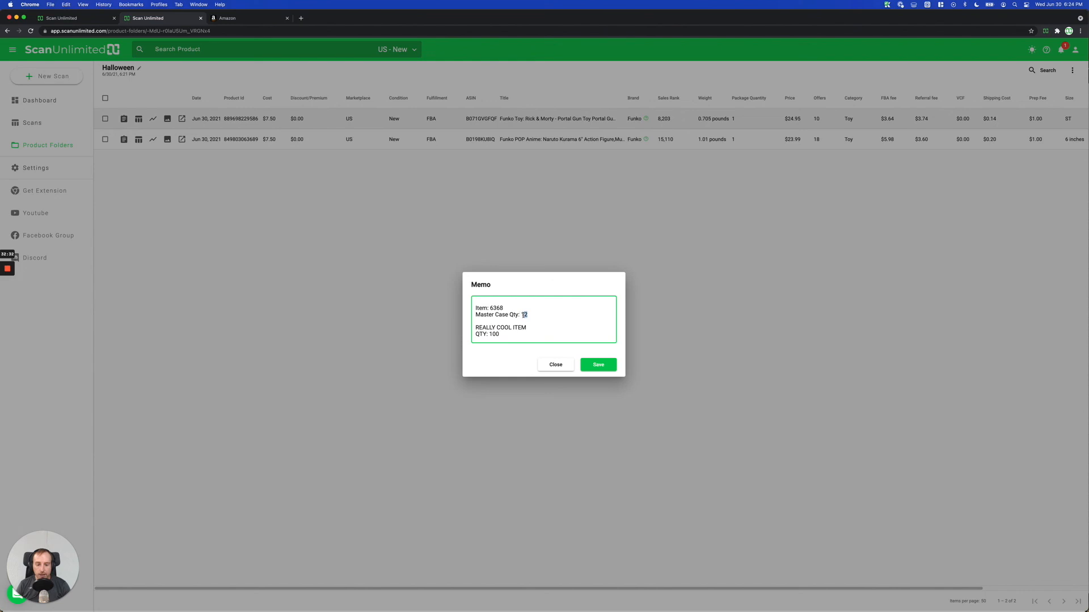
pyautogui.click(515, 334)
pyautogui.press('BackSpace')
pyautogui.press('BackSpace')
pyautogui.press('BackSpace')
pyautogui.write('9')
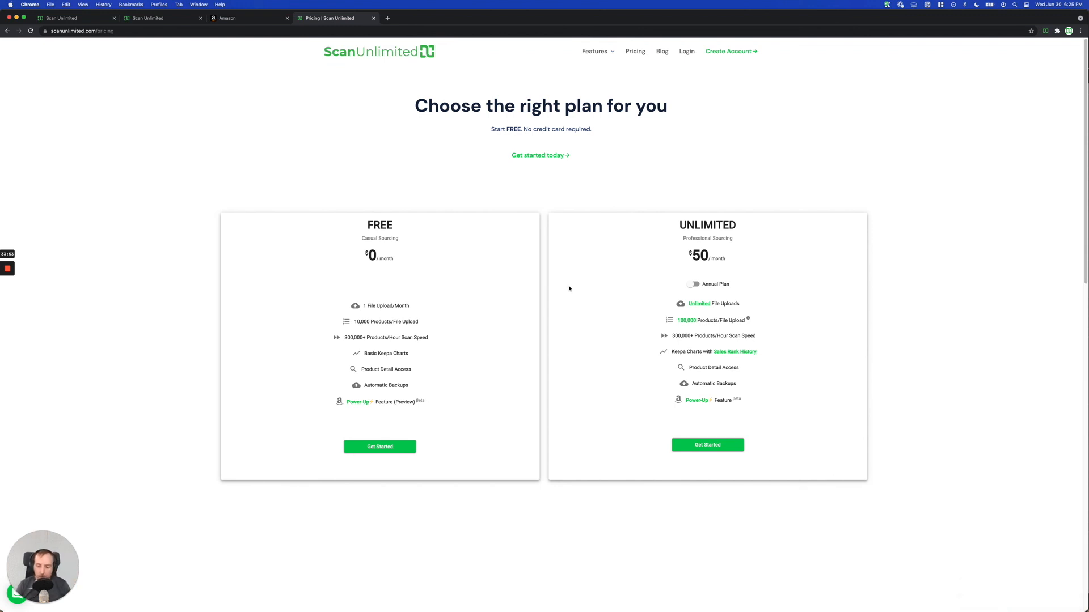
# Show the annual plan price of the Unlimited plan on the Scan Unlimited pricing page.
pyautogui.click(693, 285)
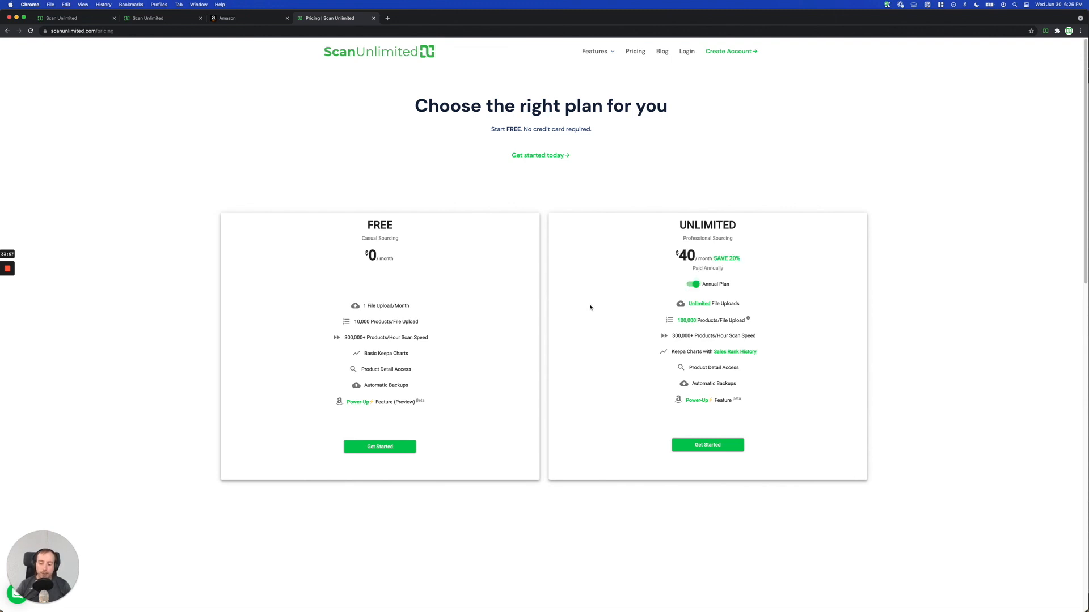